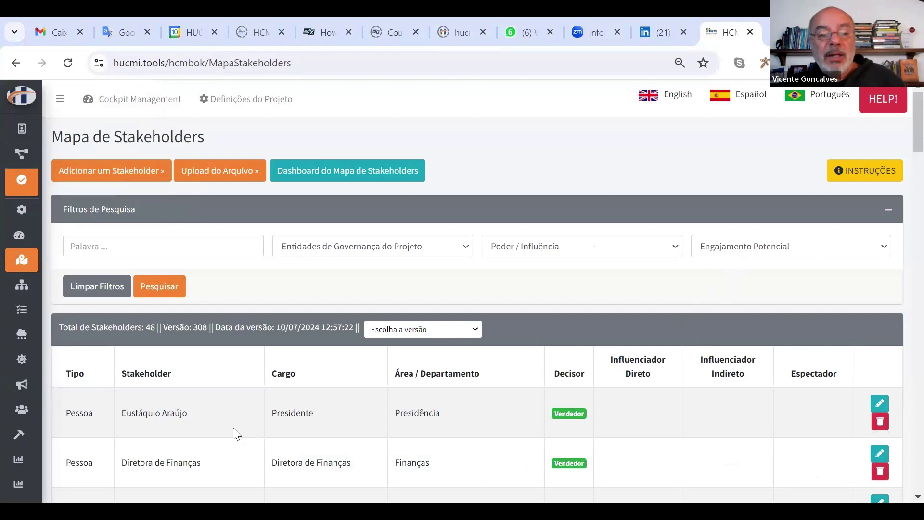
Step: Change the Engajamento Potencial of the stakeholder Diretor de Marketing e Comercial to Instável and submit the record
scroll(588, 433, down, 2)
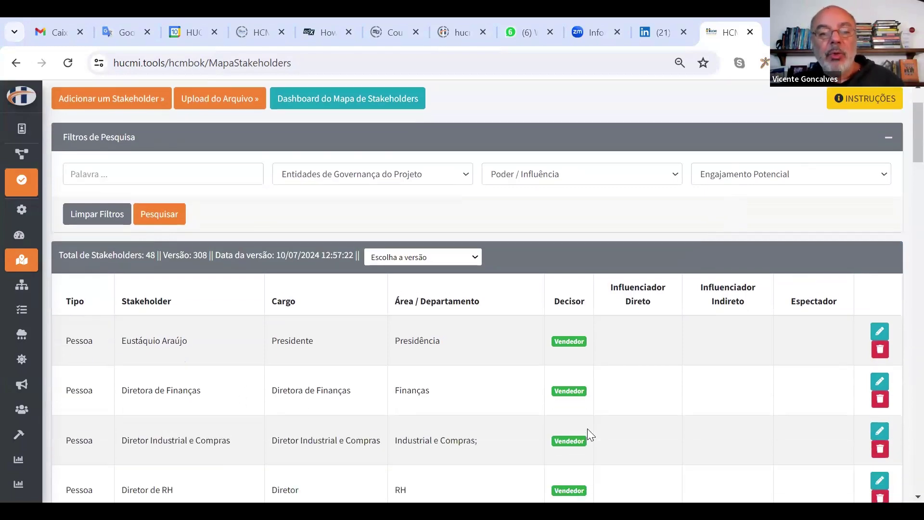
scroll(588, 430, down, 4)
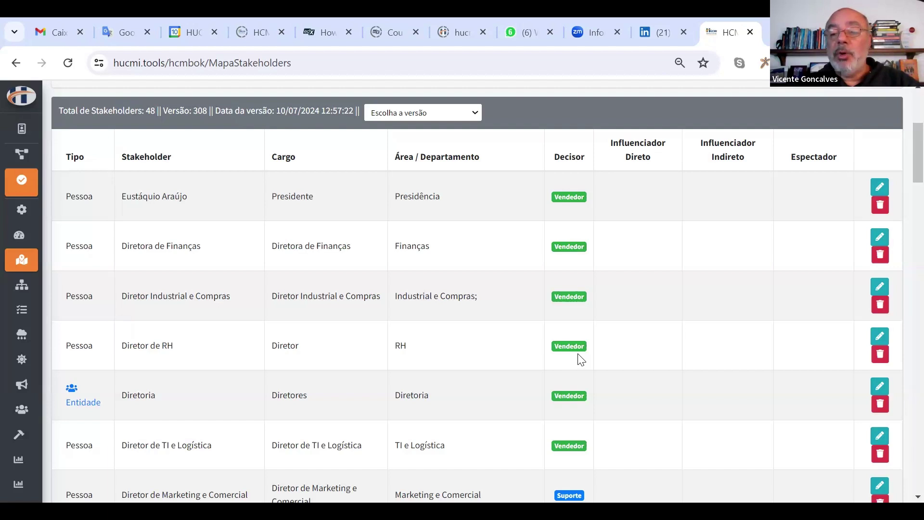
scroll(593, 357, down, 2)
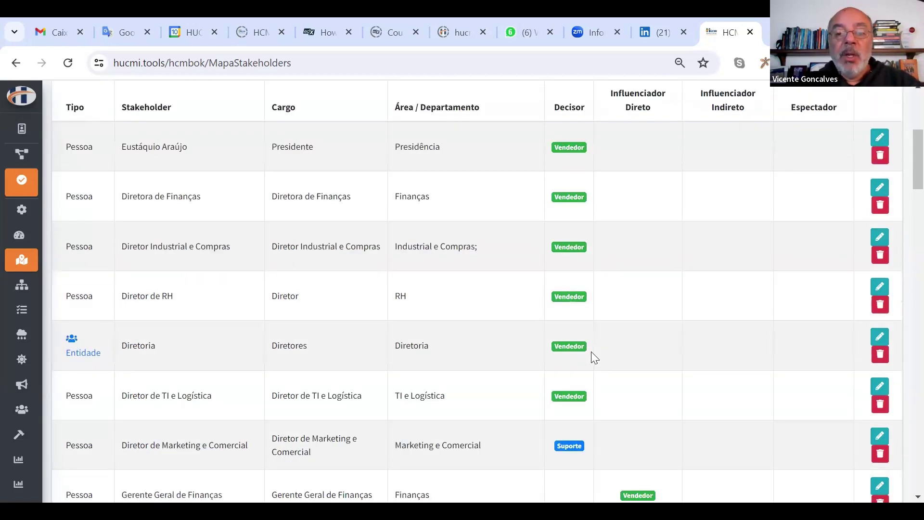
scroll(593, 361, down, 2)
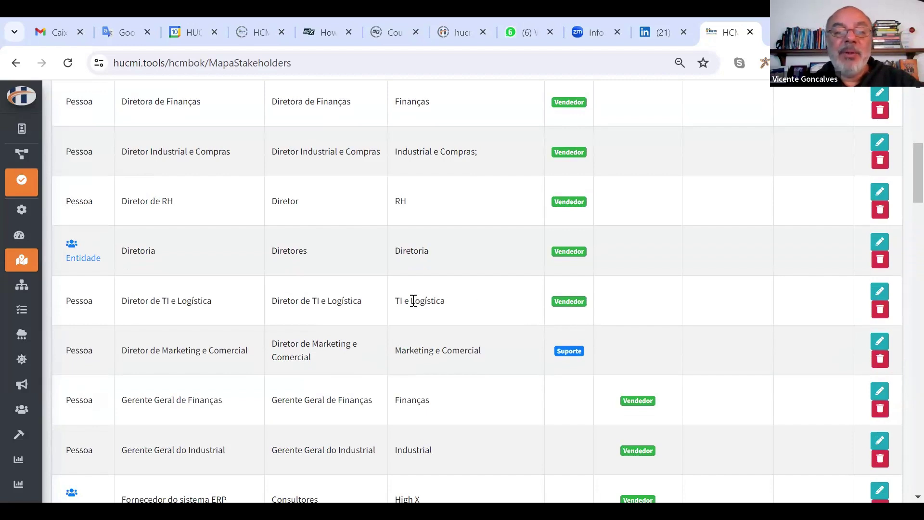
drag(406, 301, 393, 303)
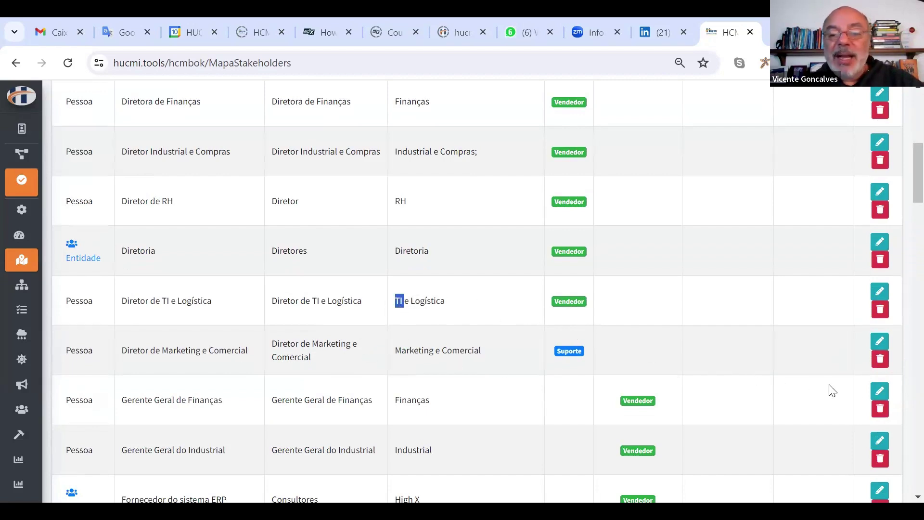
click(880, 341)
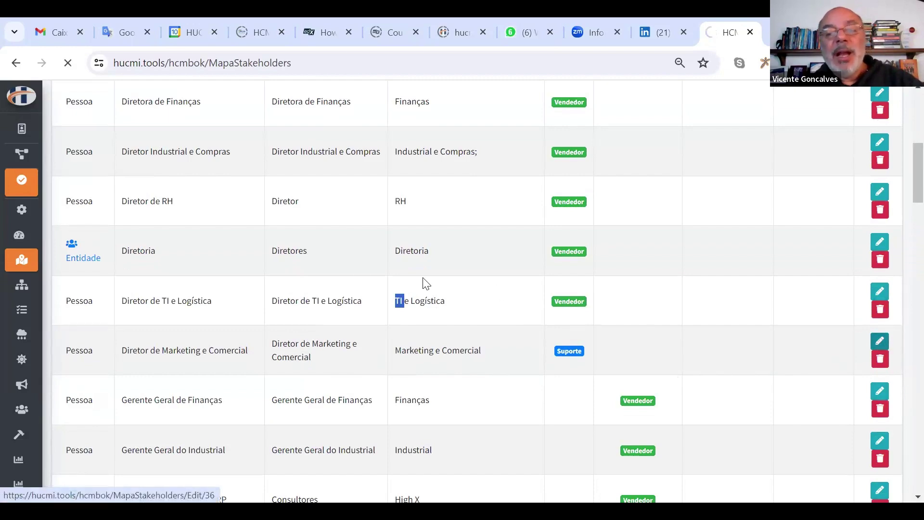
scroll(342, 279, down, 10)
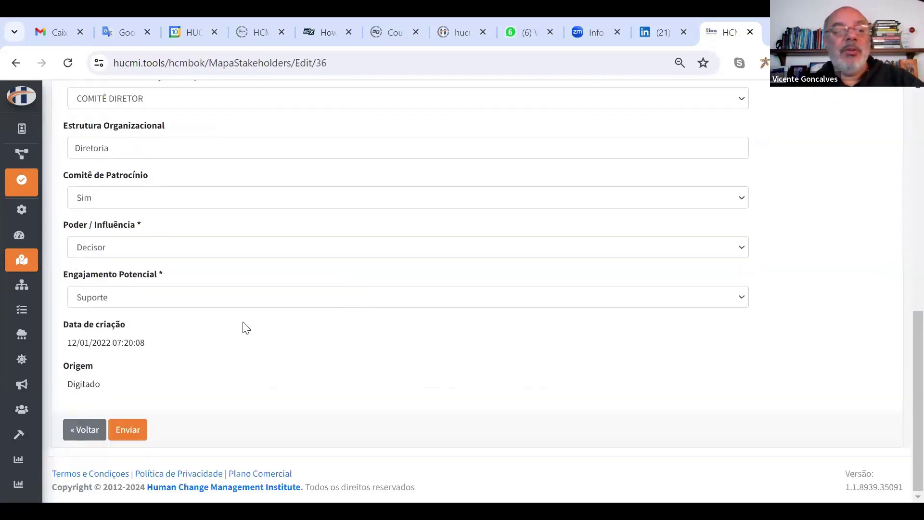
click(244, 301)
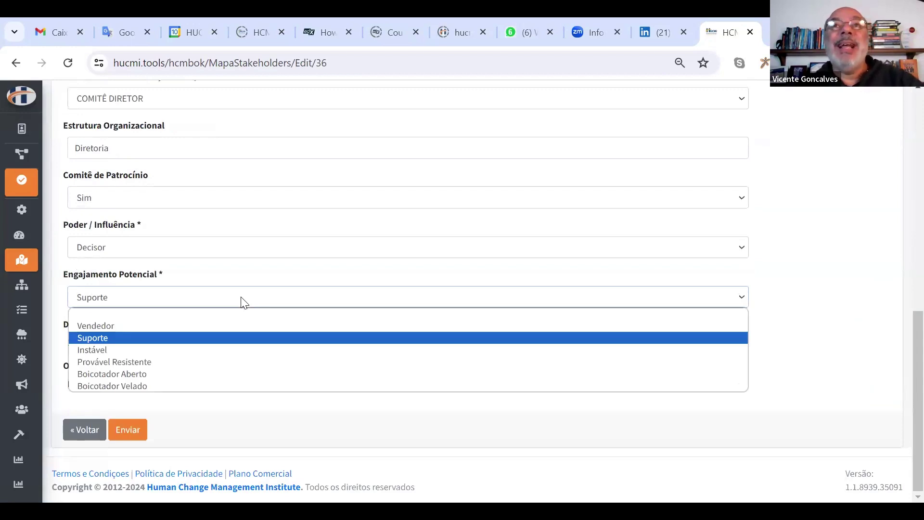
click(102, 350)
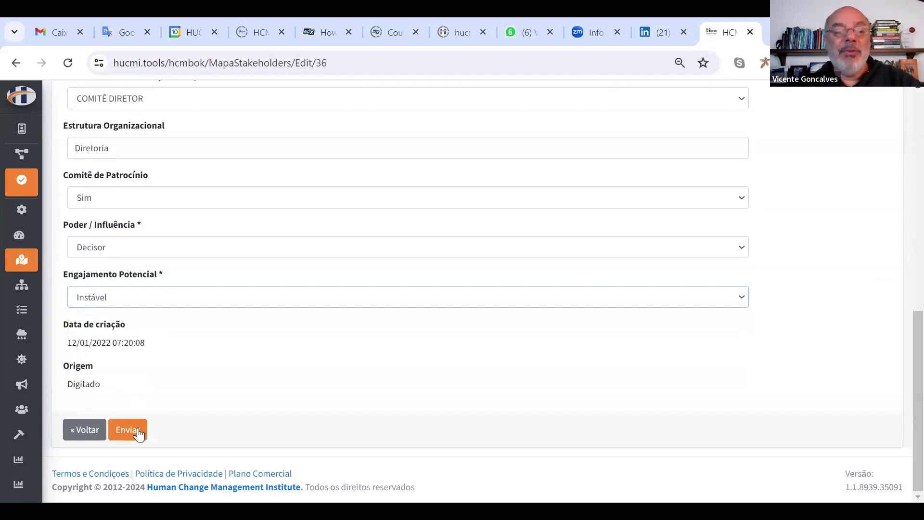
click(138, 435)
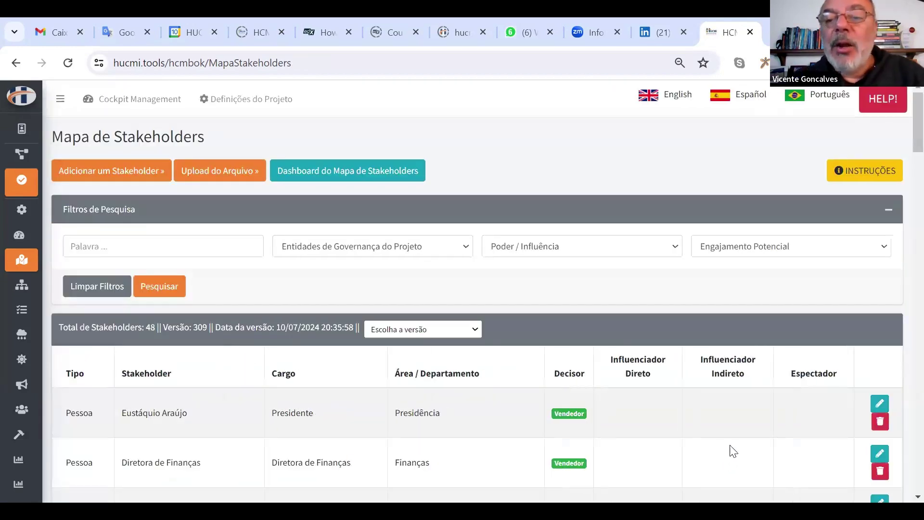
Step: Review the stakeholder list, filter it by Engajamento Potencial Provável Resistente, and look through the matching stakeholders
scroll(721, 425, down, 4)
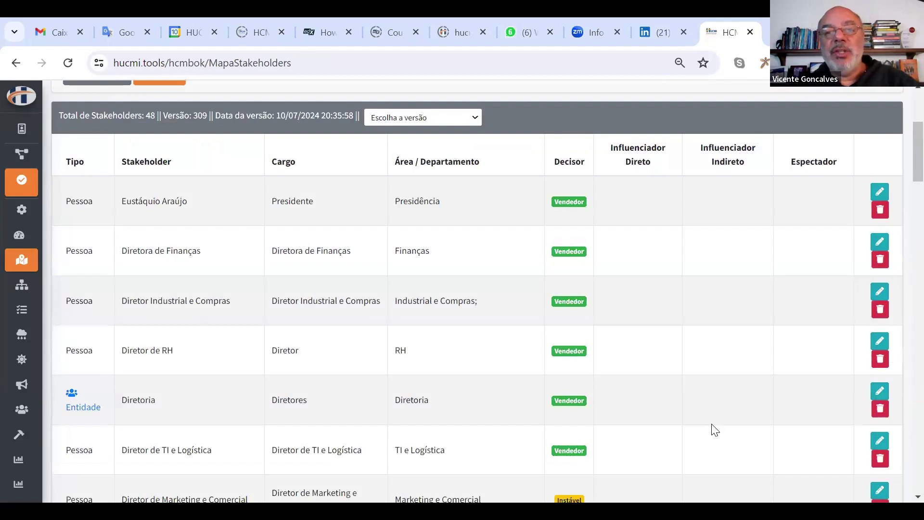
scroll(715, 430, down, 3)
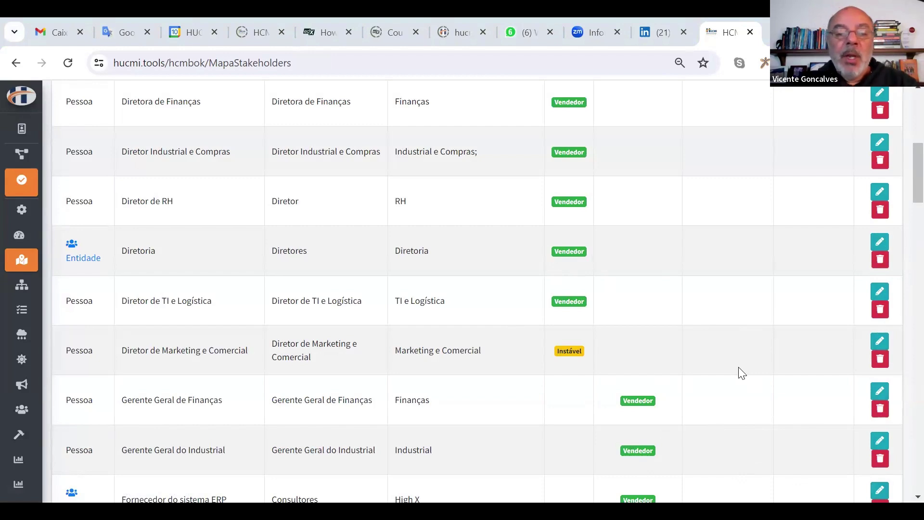
scroll(741, 373, down, 6)
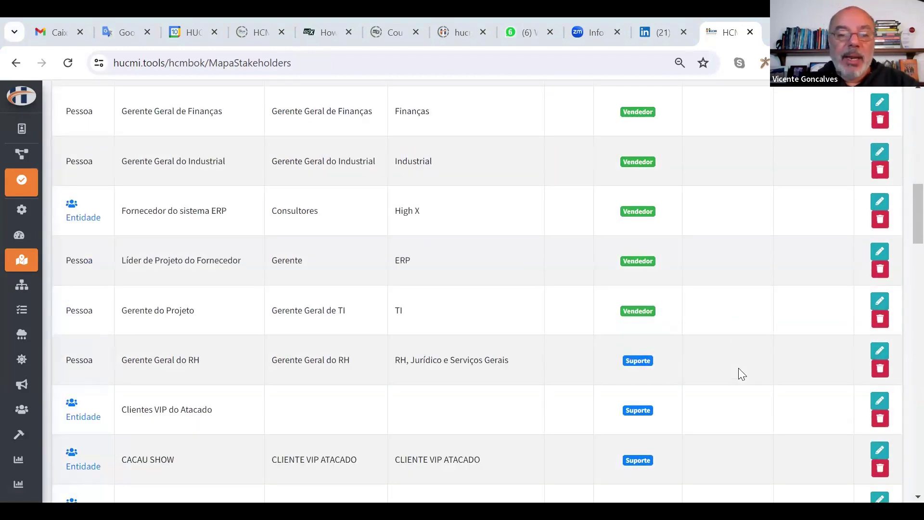
scroll(738, 368, down, 6)
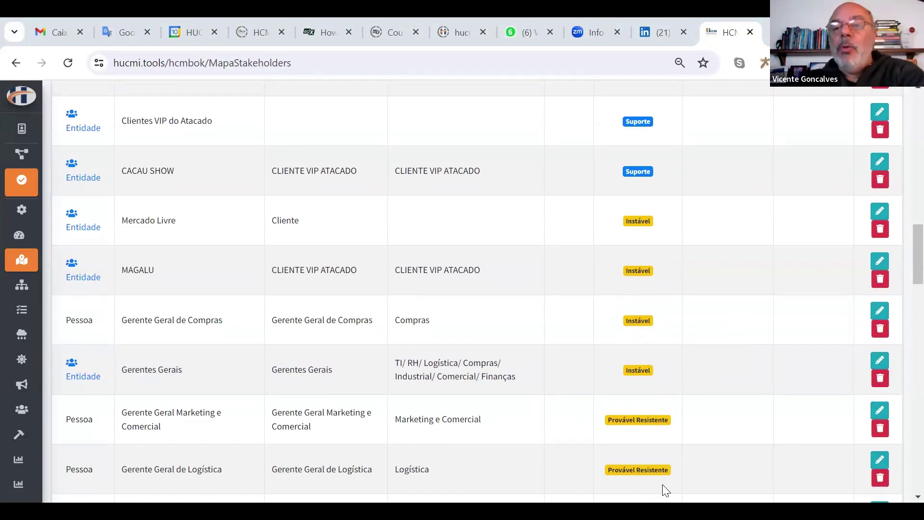
scroll(666, 414, up, 20)
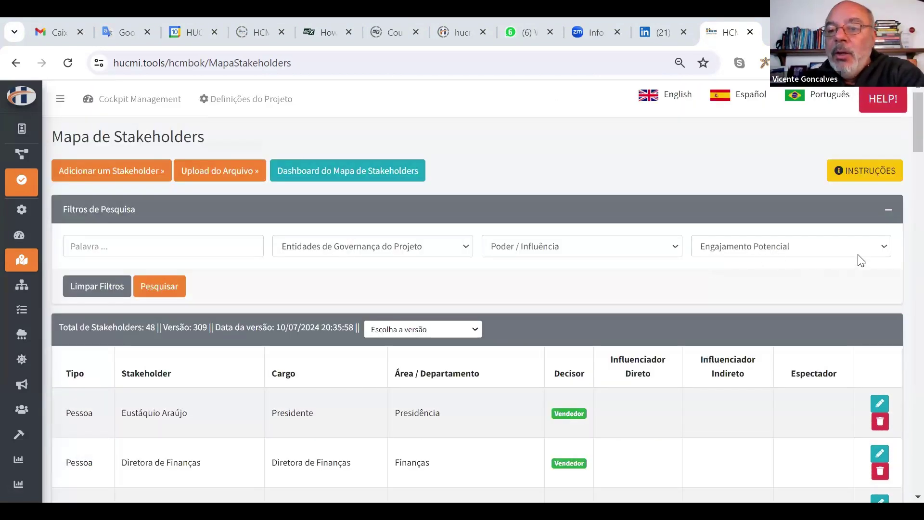
click(869, 250)
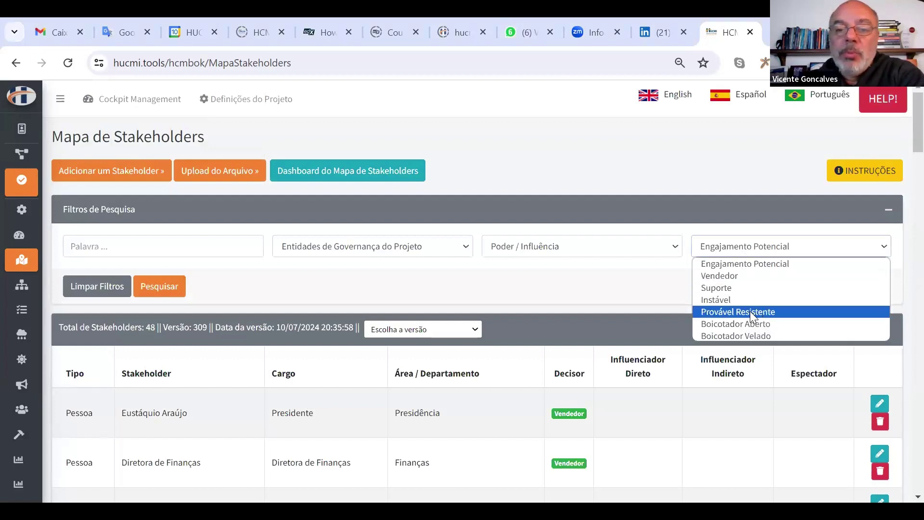
click(750, 311)
click(154, 287)
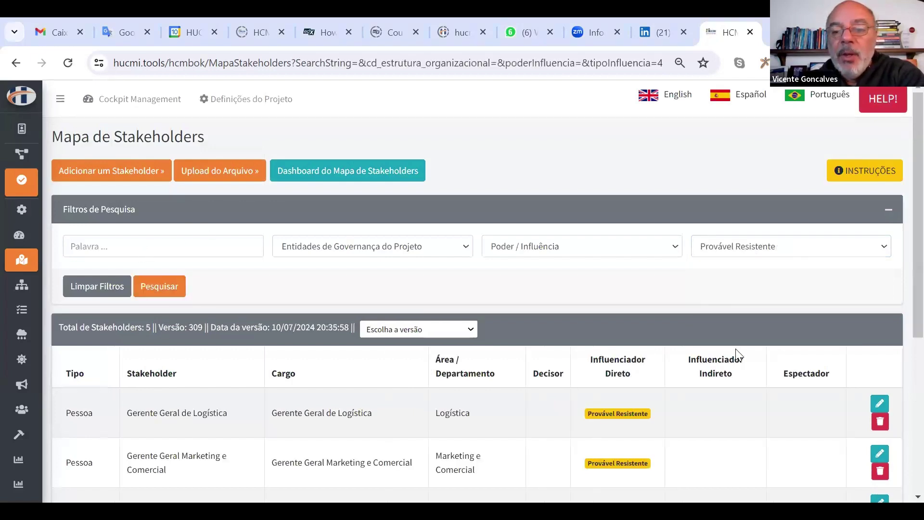
scroll(738, 356, down, 5)
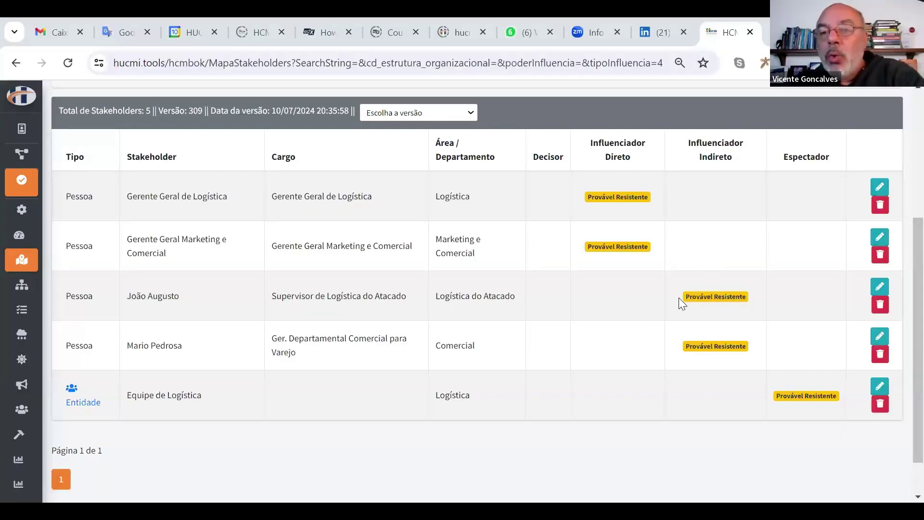
Step: Filter the stakeholder list by Engajamento Potencial Instável and look through the matching stakeholders
scroll(699, 289, up, 5)
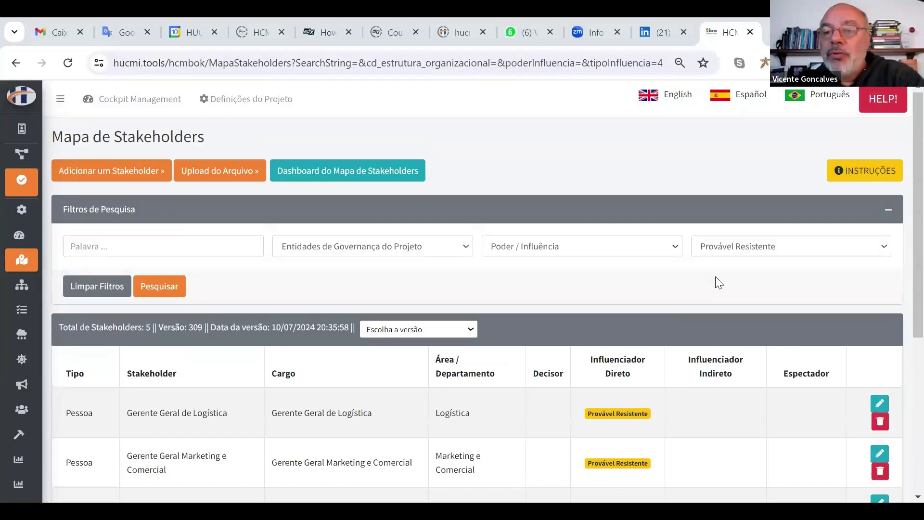
click(813, 245)
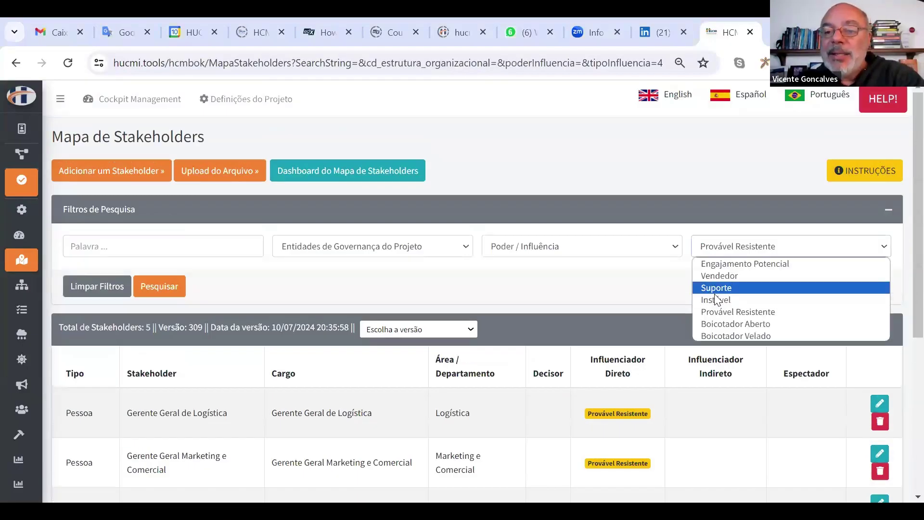
click(713, 297)
click(164, 288)
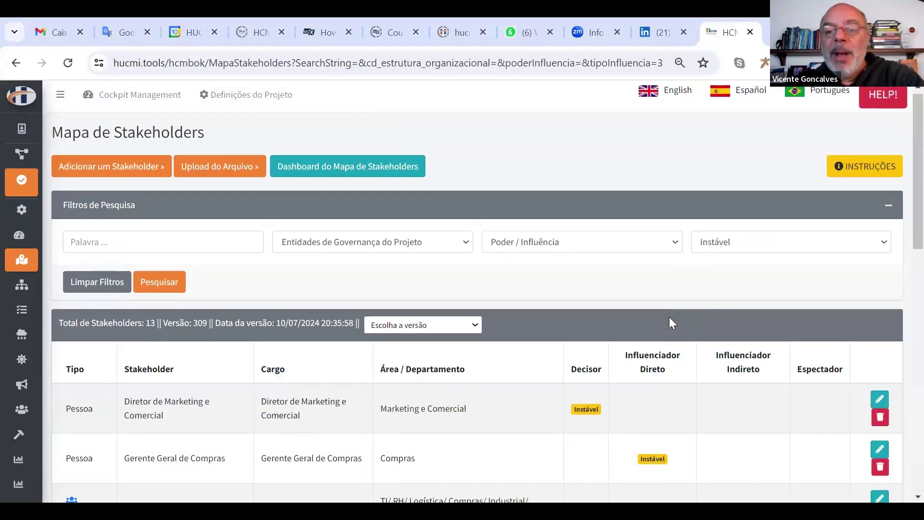
scroll(507, 268, down, 3)
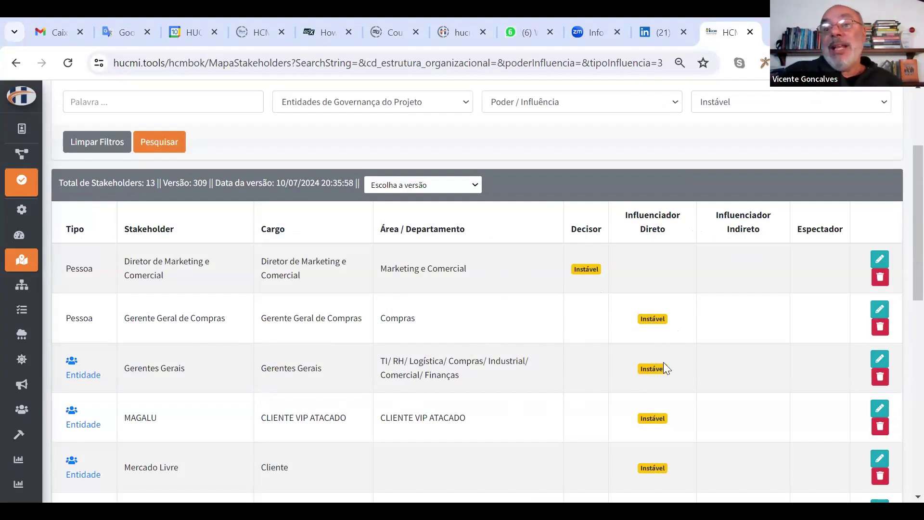
Step: Filter the stakeholder list by Engajamento Potencial Boicotador Aberto
scroll(664, 362, up, 2)
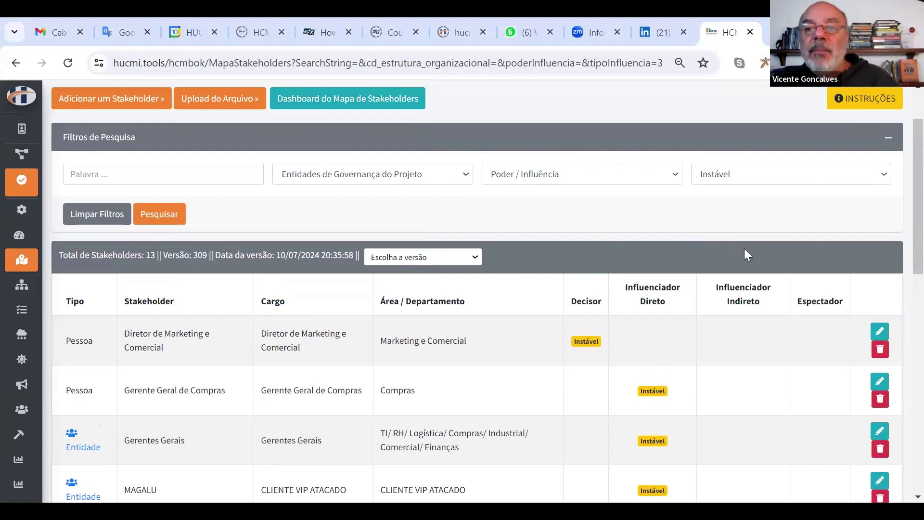
click(884, 180)
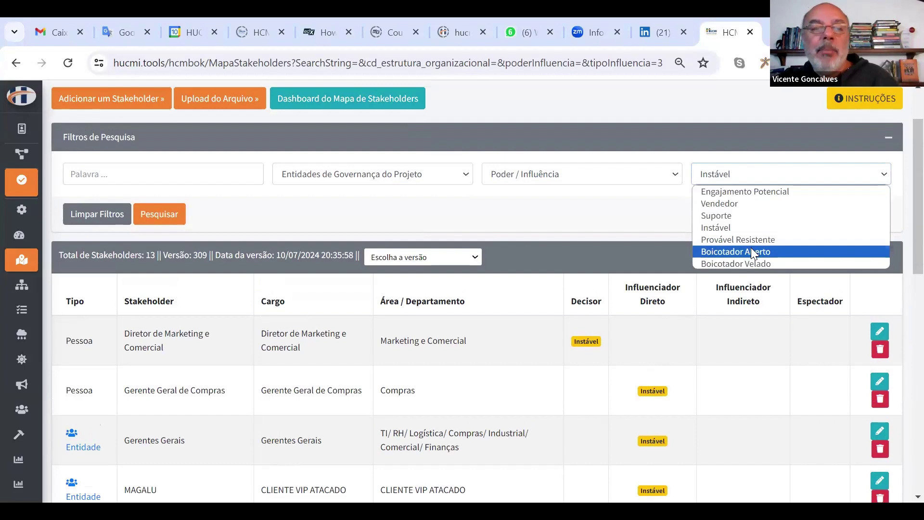
click(751, 248)
click(160, 217)
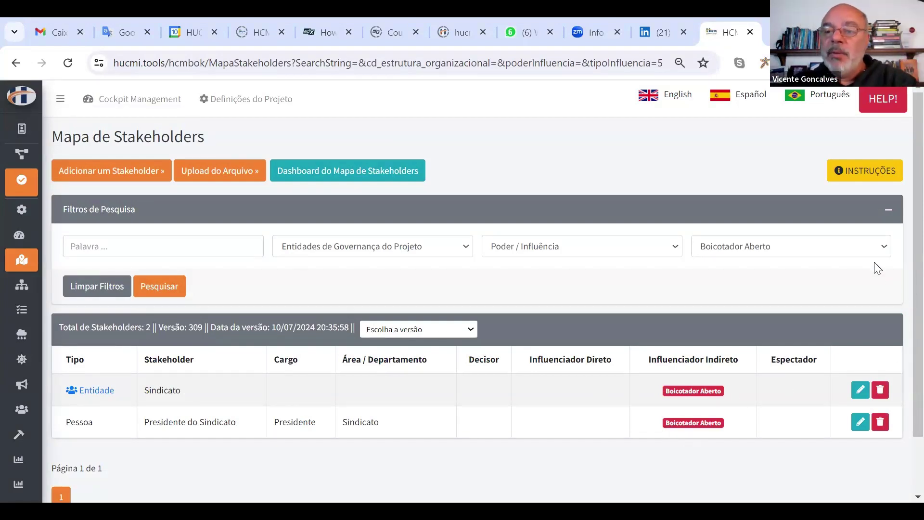
Step: Filter the stakeholder list by Engajamento Potencial Boicotador Velado
click(789, 246)
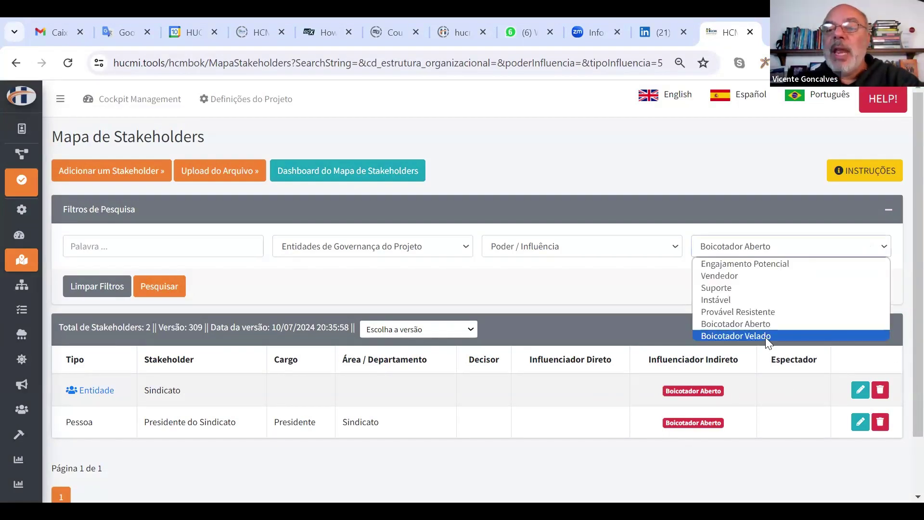
click(766, 335)
click(148, 297)
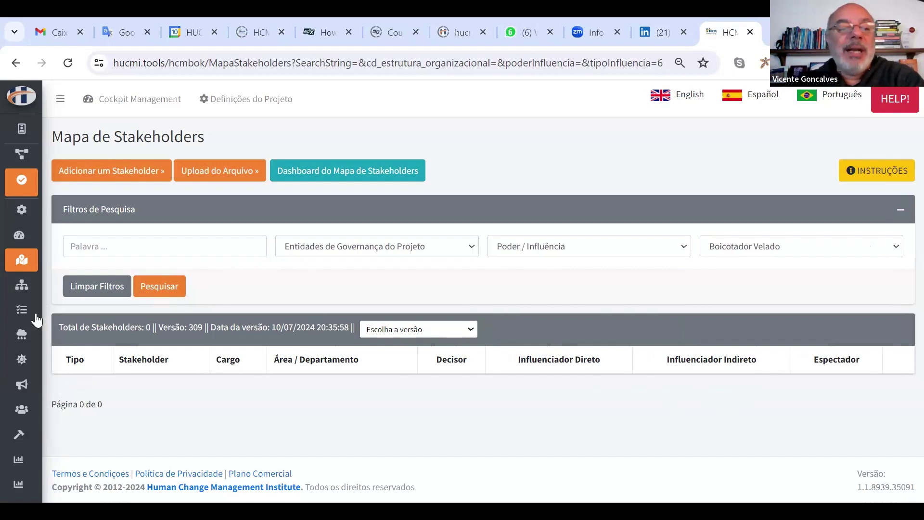
Step: Clear the search filters to list all stakeholders again
mouse_move(62, 334)
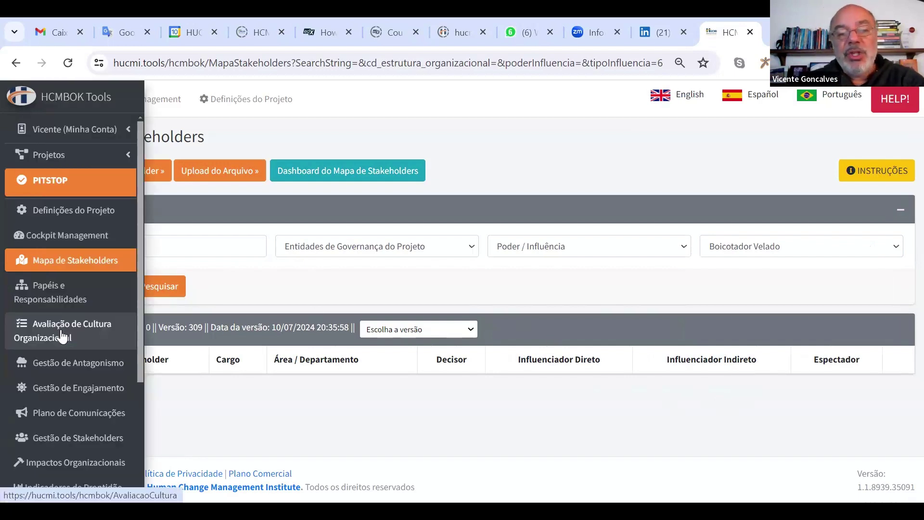
scroll(62, 335, down, 3)
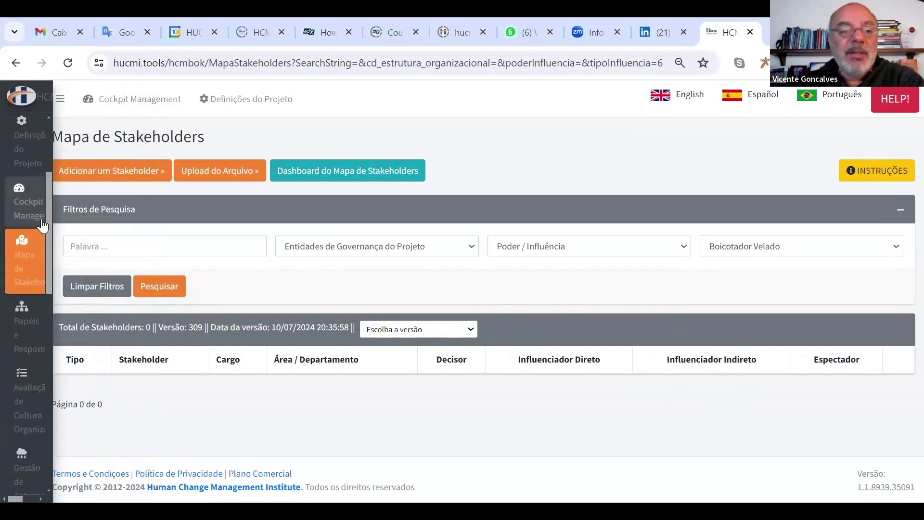
click(106, 286)
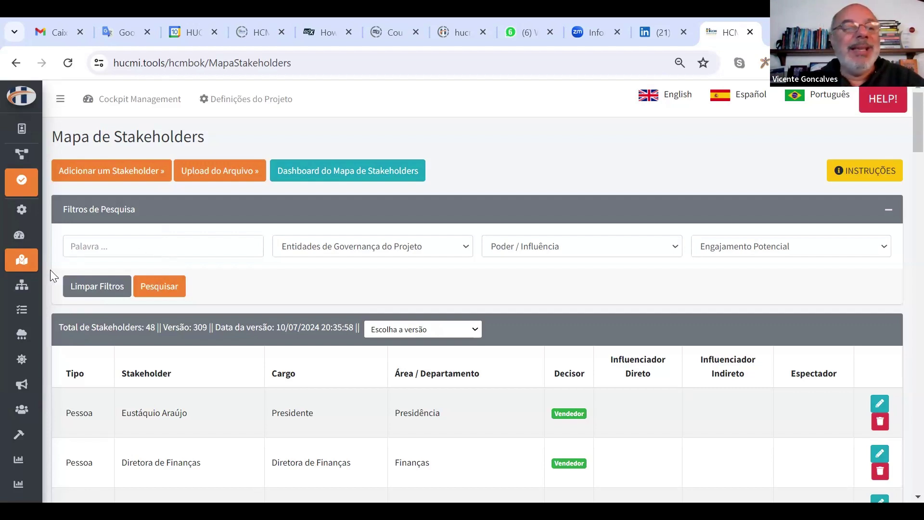
Step: Go to Avaliação de Cultura Organizacional and dismiss the reminder about saving changes
mouse_move(34, 288)
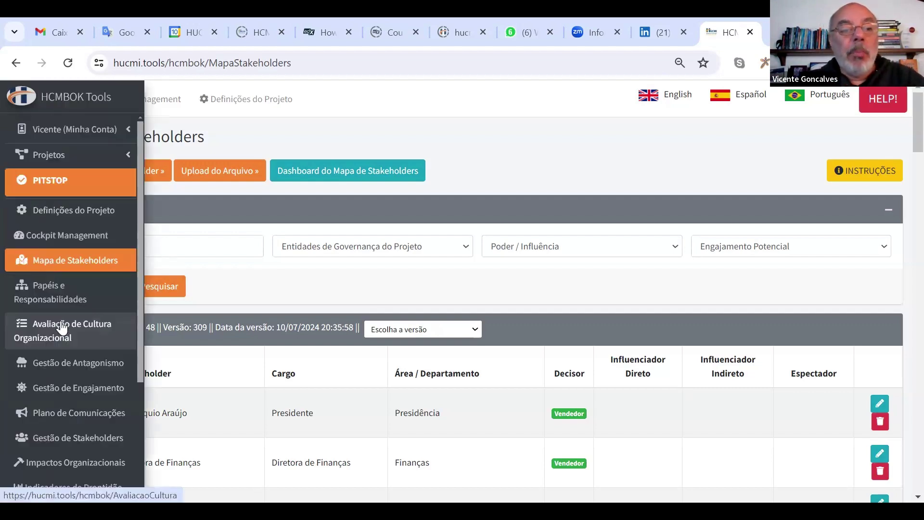
click(62, 327)
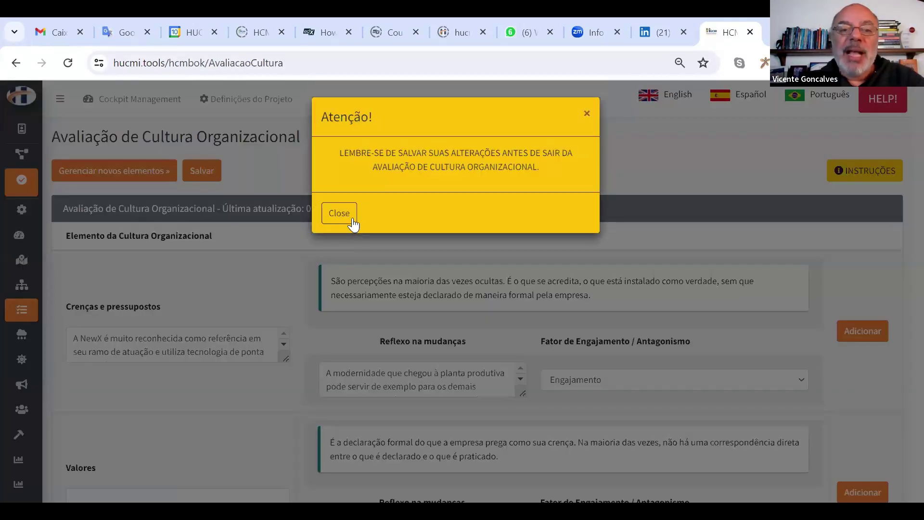
click(340, 213)
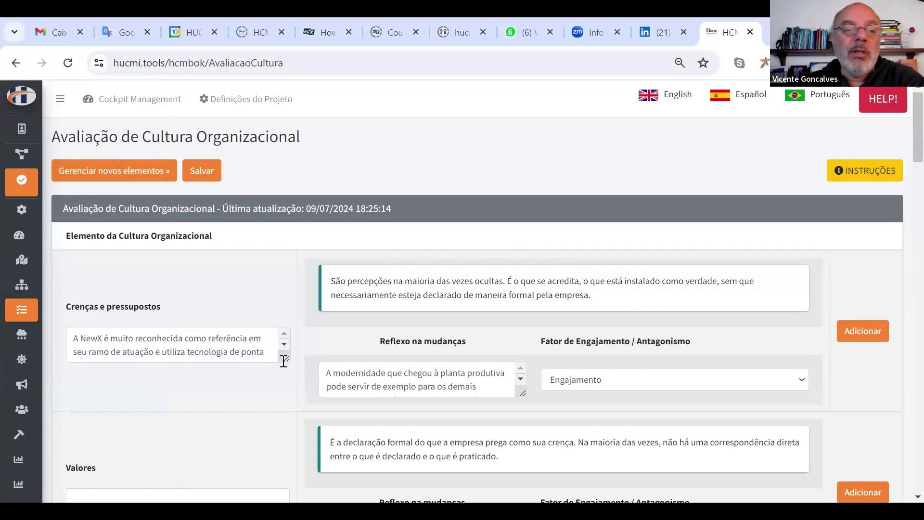
Step: Enlarge the Crenças e pressupostos and Mitos text boxes to read their full descriptions
drag(284, 361, 285, 383)
scroll(344, 353, down, 6)
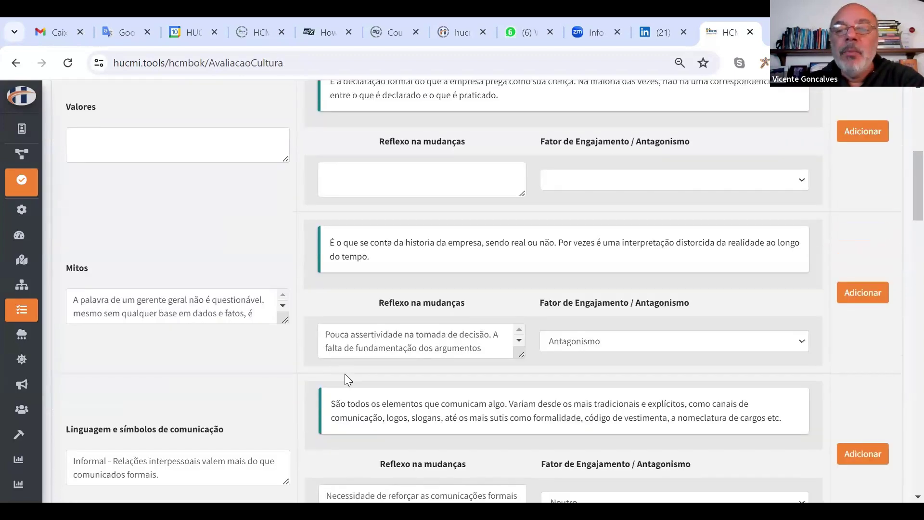
drag(285, 320, 285, 348)
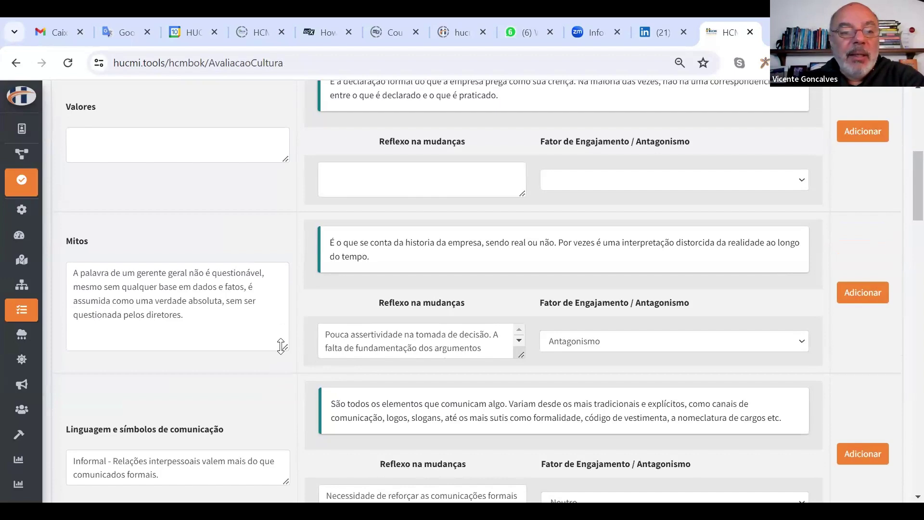
Step: Review the Linguagem e símbolos de comunicação entry, keeping its Fator de Engajamento / Antagonismo as Neutro and highlighting its Reflexo na mudanças text
scroll(439, 337, down, 2)
scroll(272, 374, down, 6)
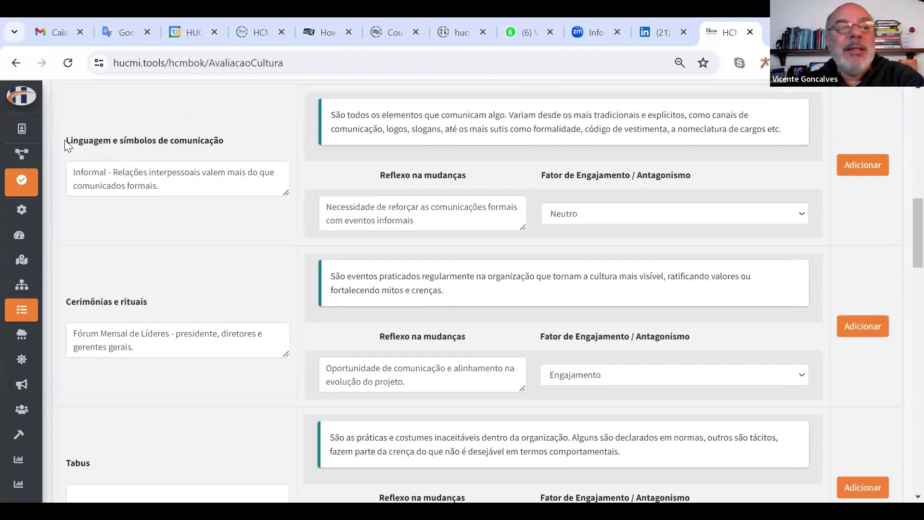
drag(66, 141, 196, 134)
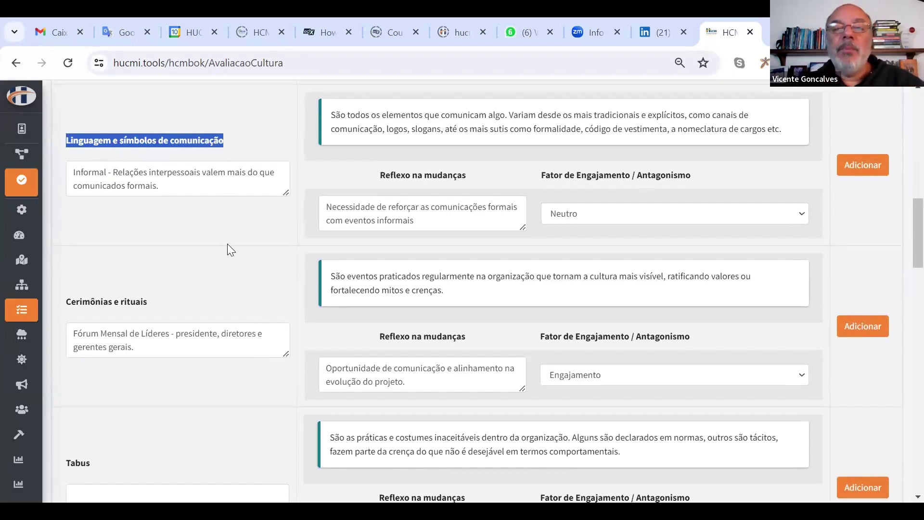
drag(539, 175, 704, 176)
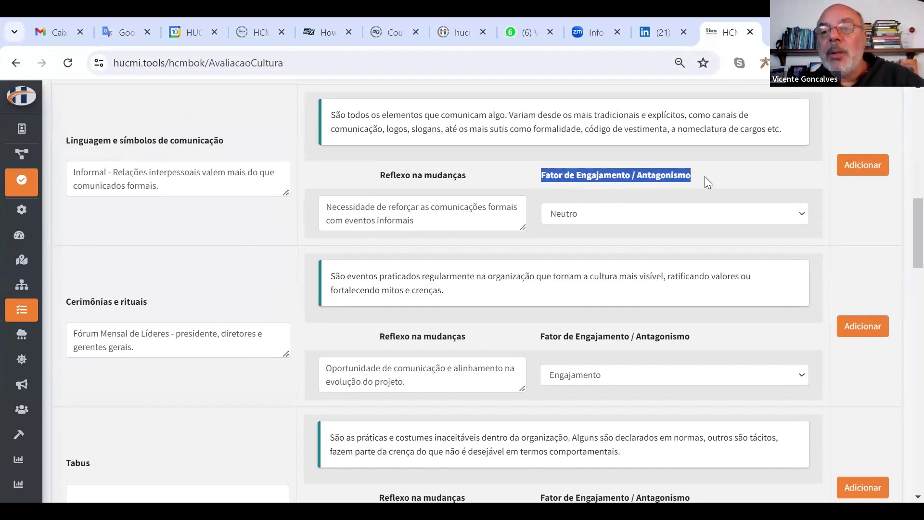
click(801, 213)
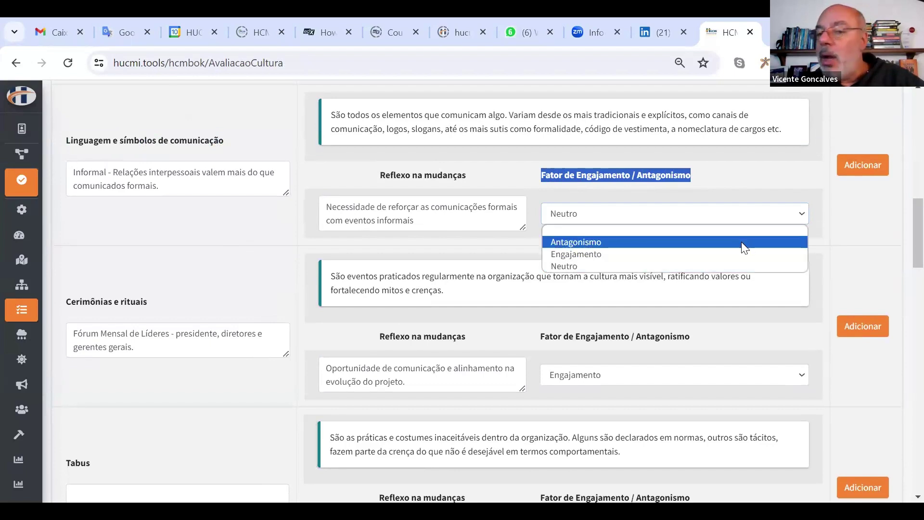
click(715, 267)
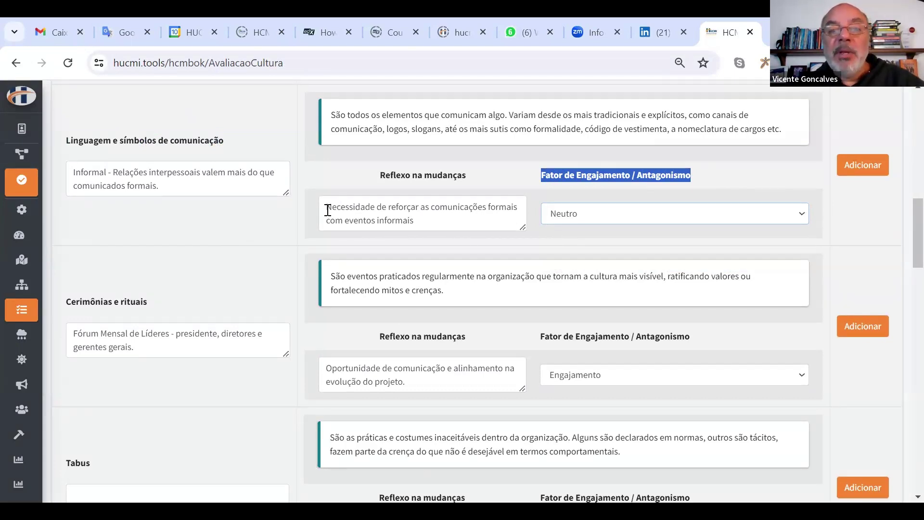
drag(328, 210, 502, 225)
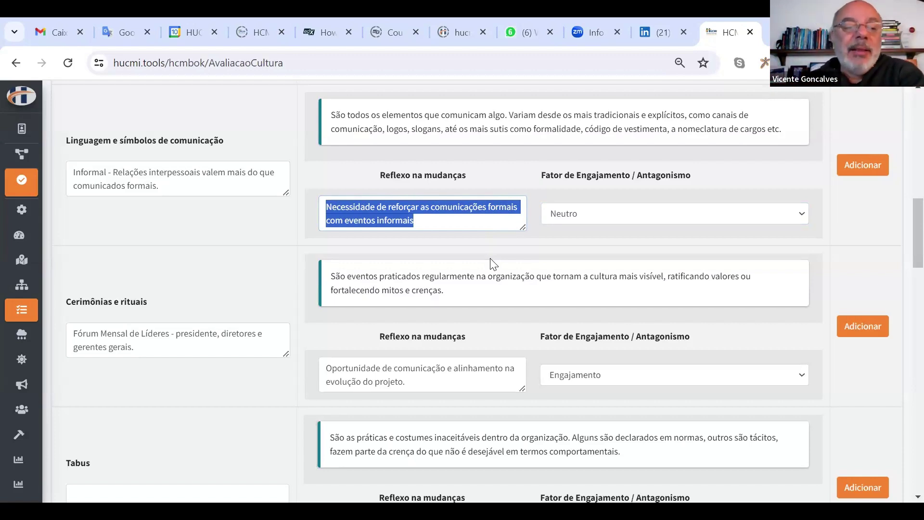
Step: Enlarge the Cerimônias e rituais description box and its Reflexo na mudanças box
scroll(387, 314, down, 3)
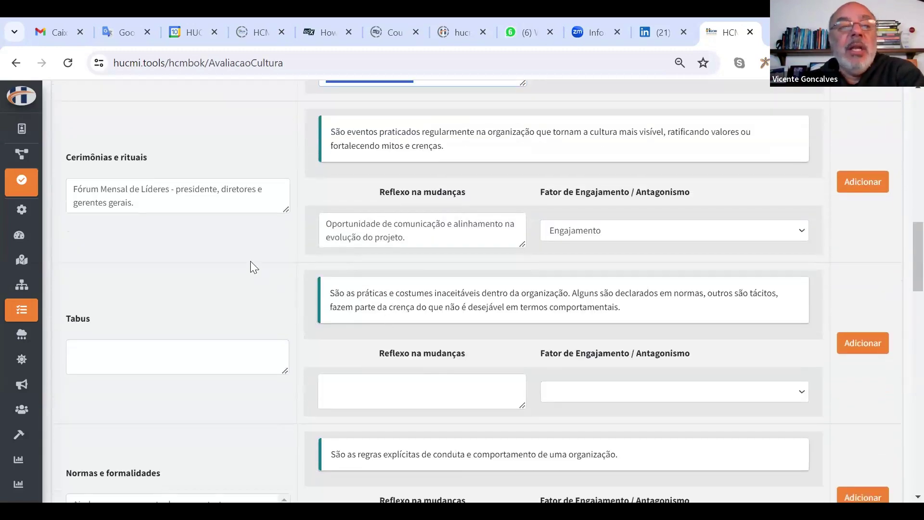
click(281, 212)
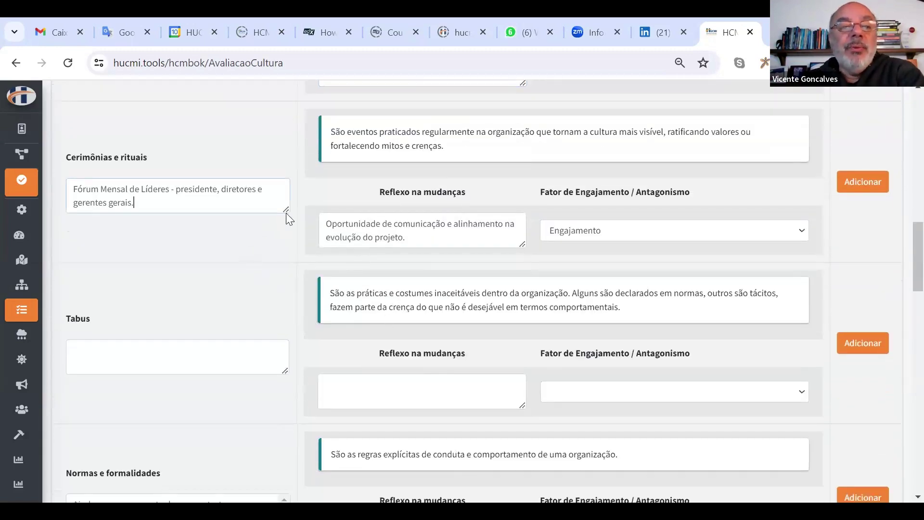
drag(286, 213, 289, 226)
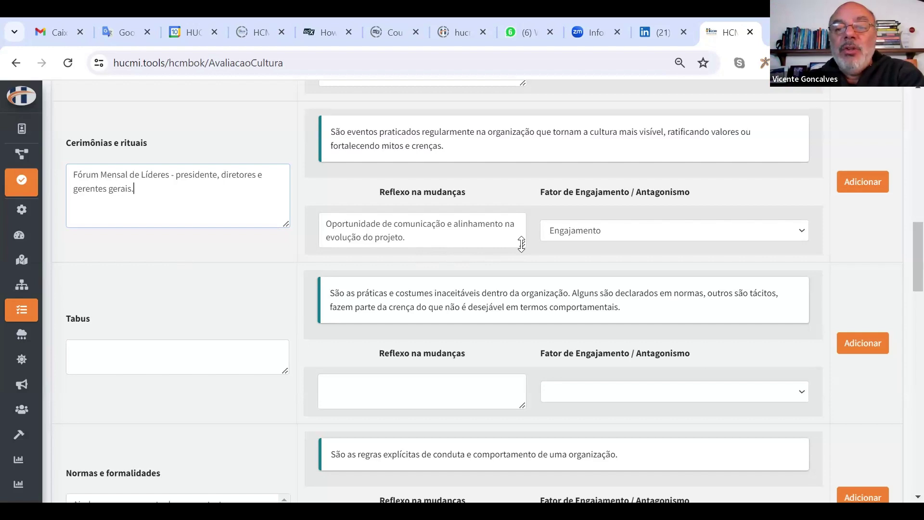
drag(520, 239, 524, 261)
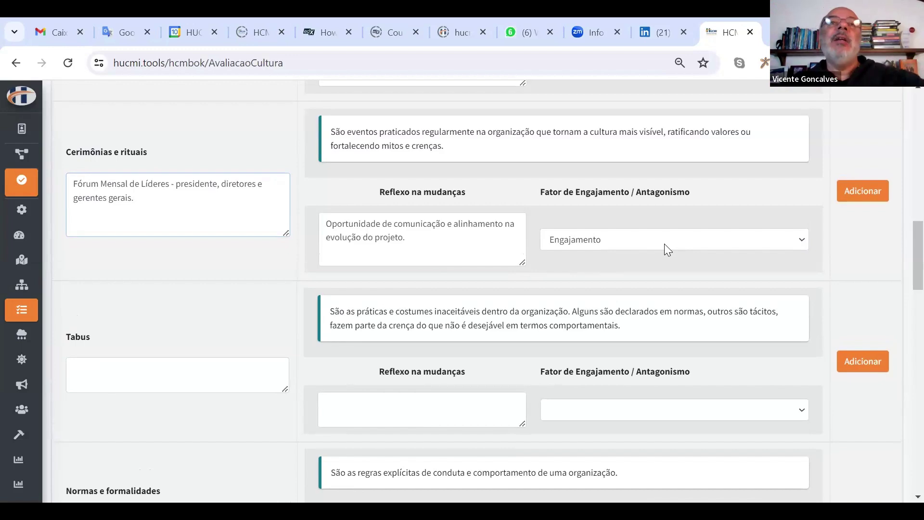
Step: Enlarge the Normas e formalidades description and Reflexo na mudanças boxes to read their full text
scroll(636, 260, down, 7)
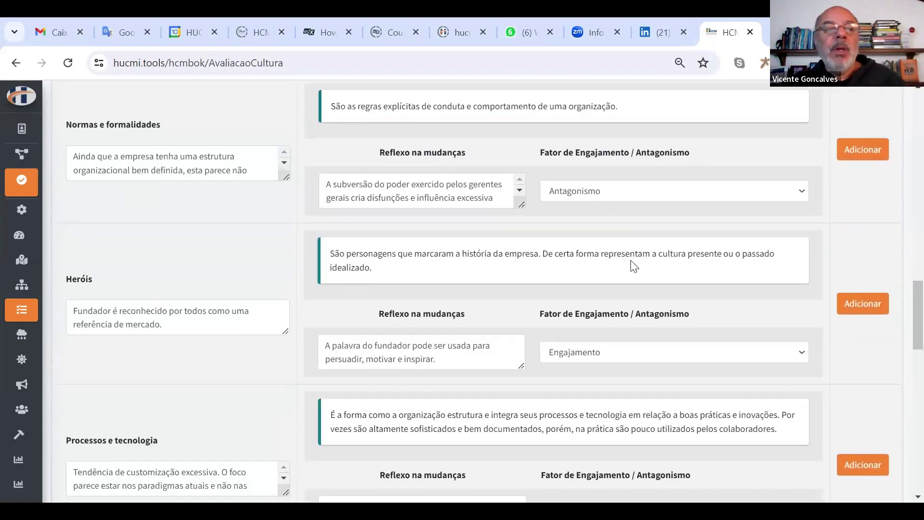
scroll(634, 267, down, 1)
scroll(303, 223, up, 2)
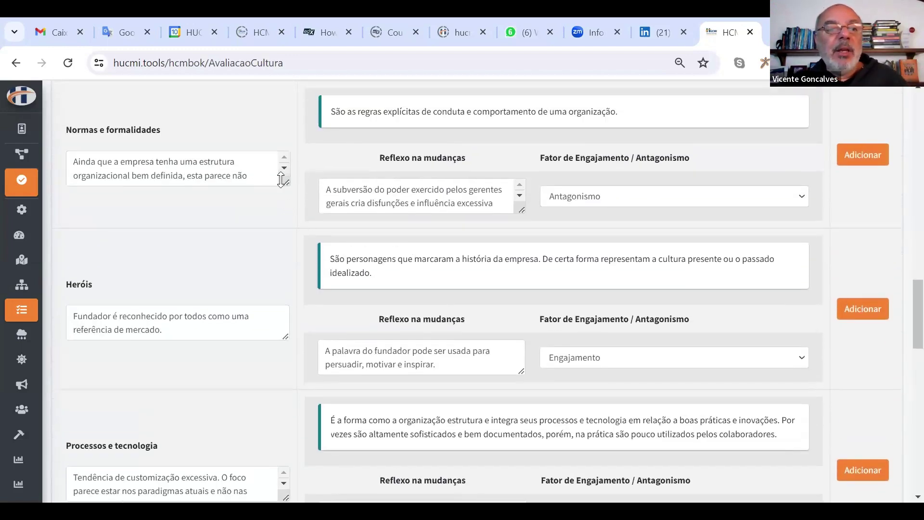
drag(281, 180, 280, 205)
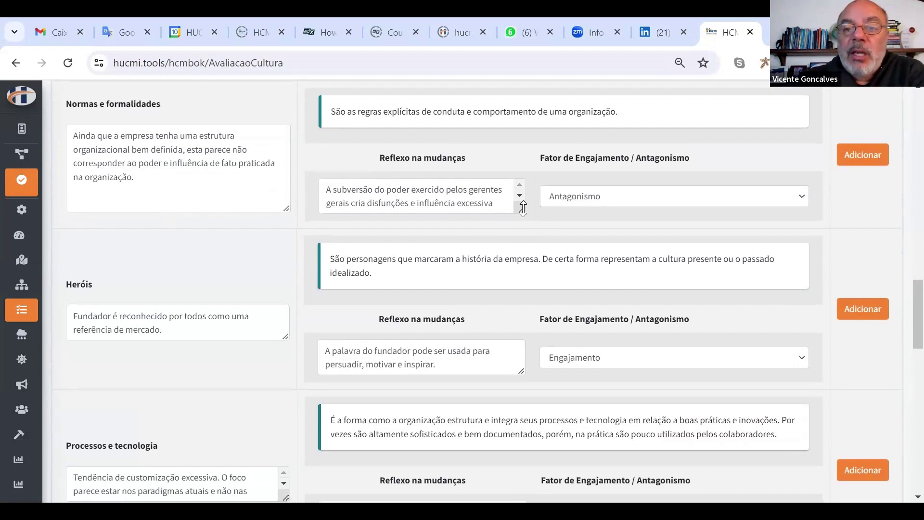
drag(522, 210, 523, 253)
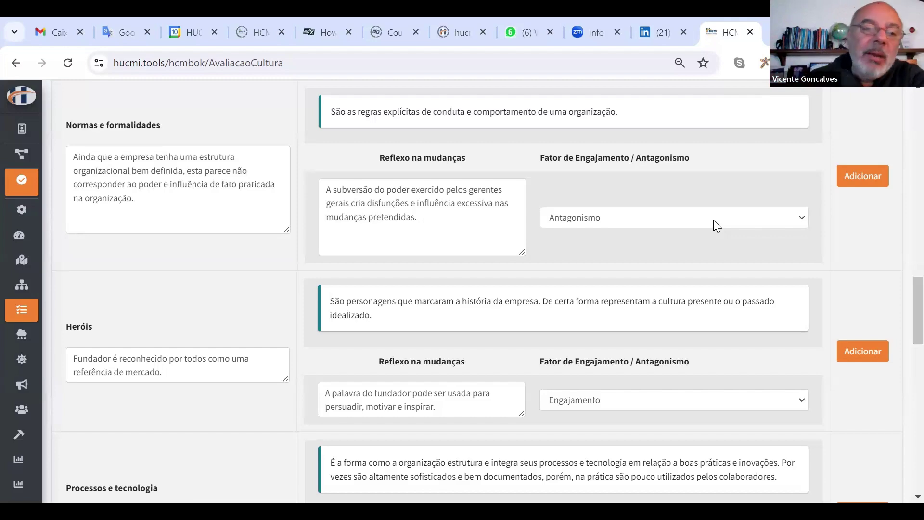
Step: Enlarge the Heróis description box and both the description and Reflexo na mudanças boxes of Processos e tecnologia
scroll(516, 258, down, 5)
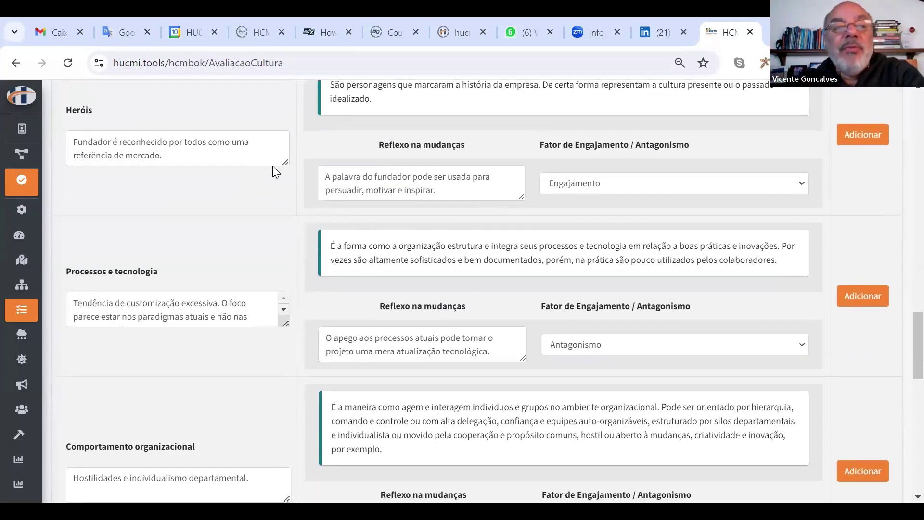
drag(286, 163, 286, 188)
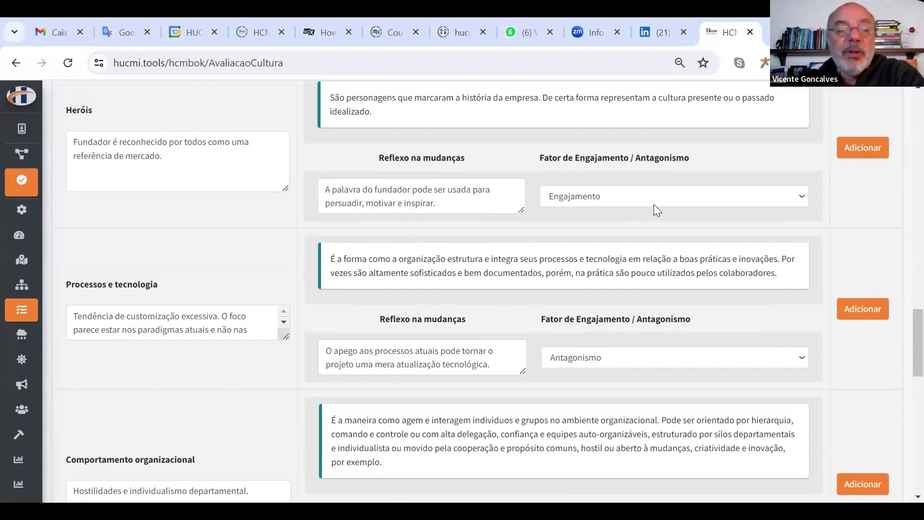
scroll(257, 254, down, 3)
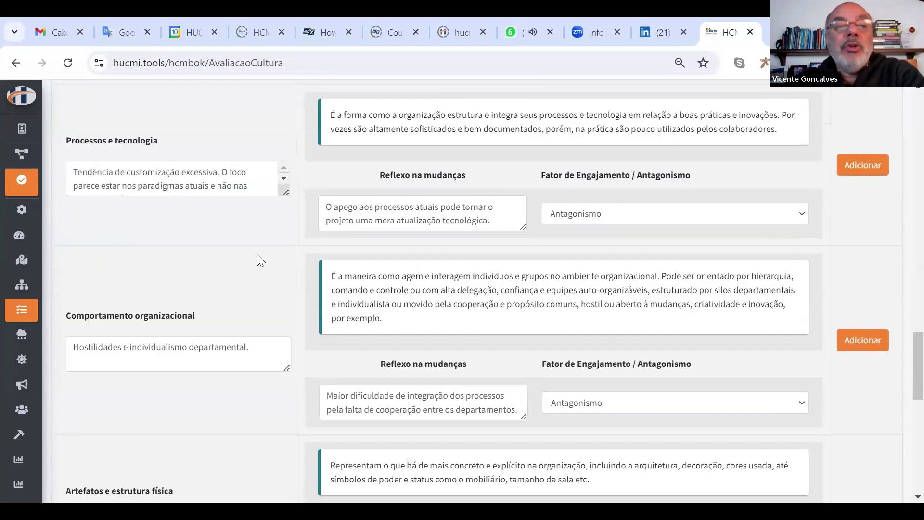
drag(287, 193, 287, 229)
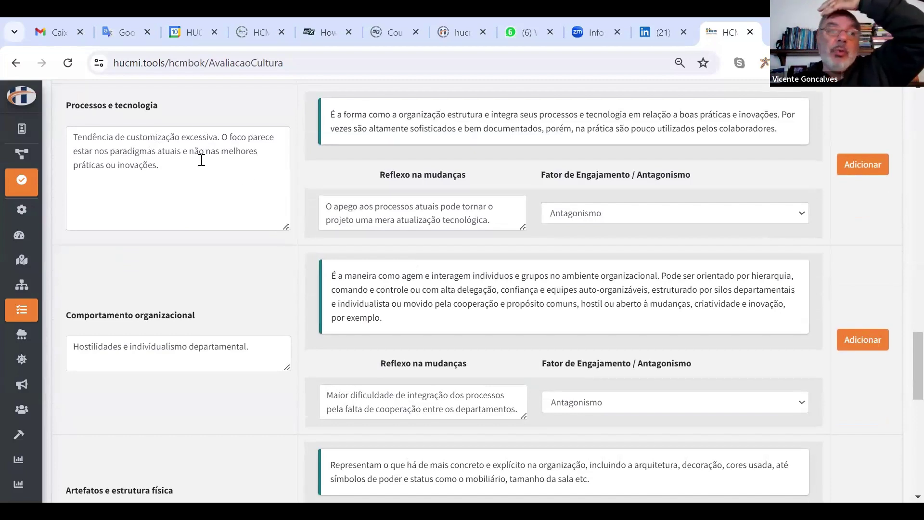
click(508, 228)
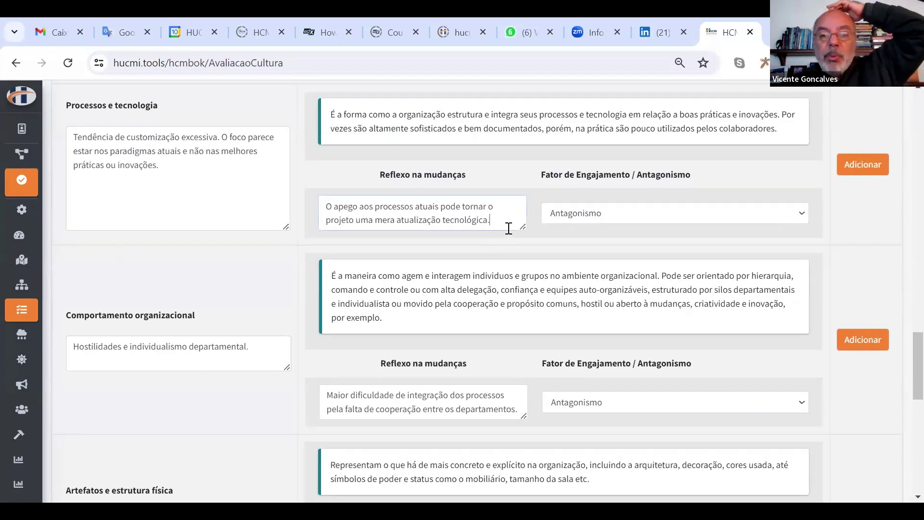
drag(520, 226, 524, 247)
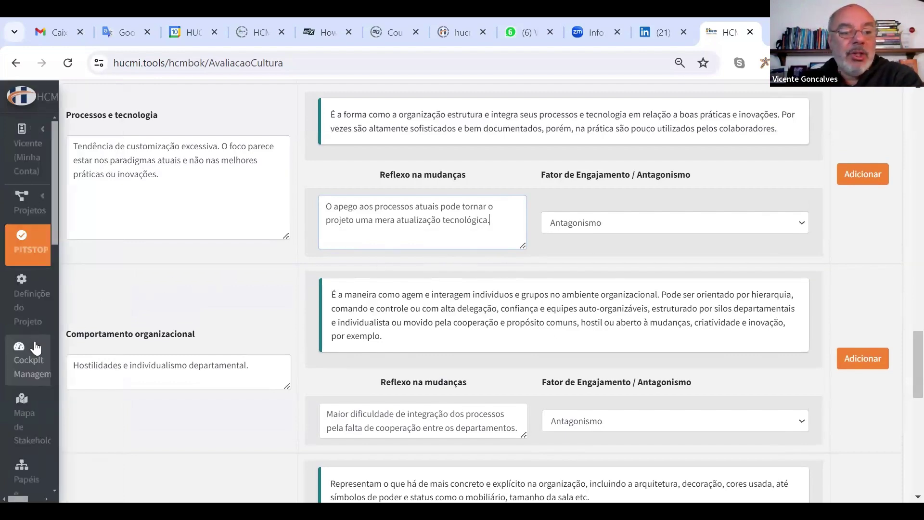
Step: Open the first factor in Gestão de Antagonismo for editing and highlight its Origem, Avaliação de Cultura Organizacional
click(55, 358)
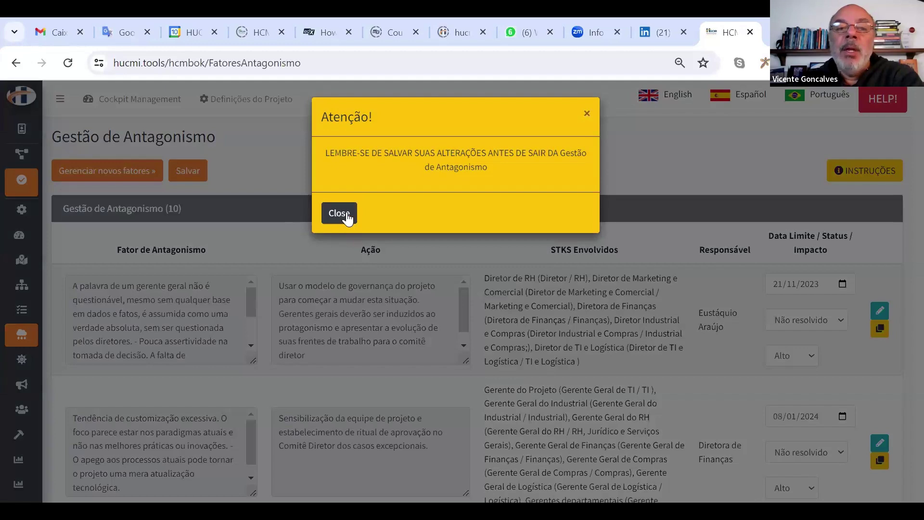
click(347, 215)
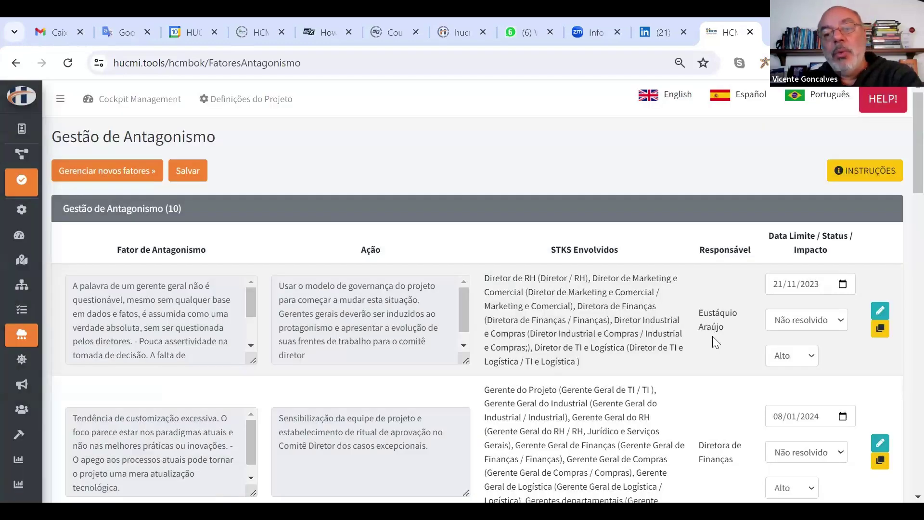
scroll(714, 338, down, 2)
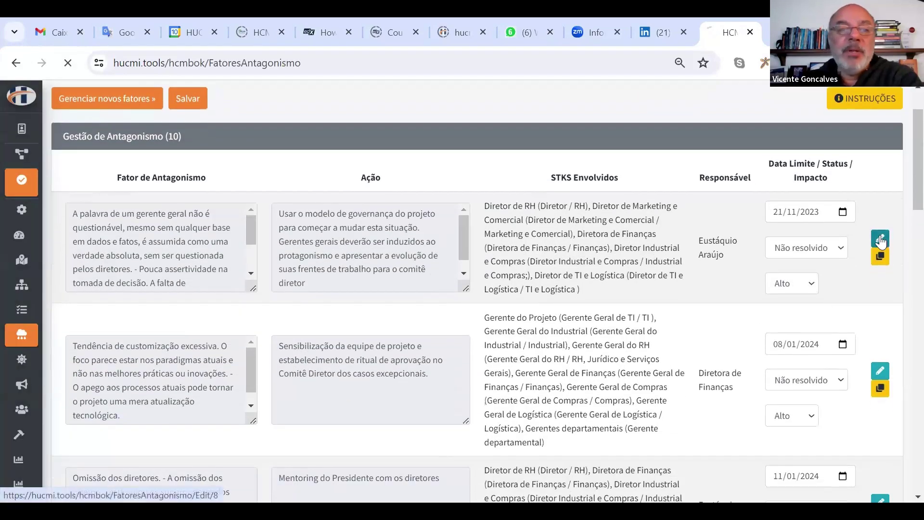
click(880, 238)
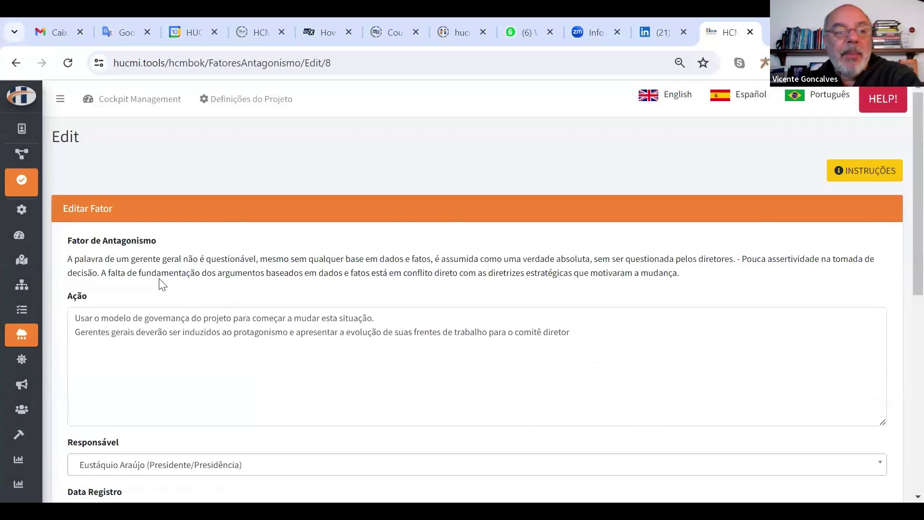
scroll(332, 303, down, 8)
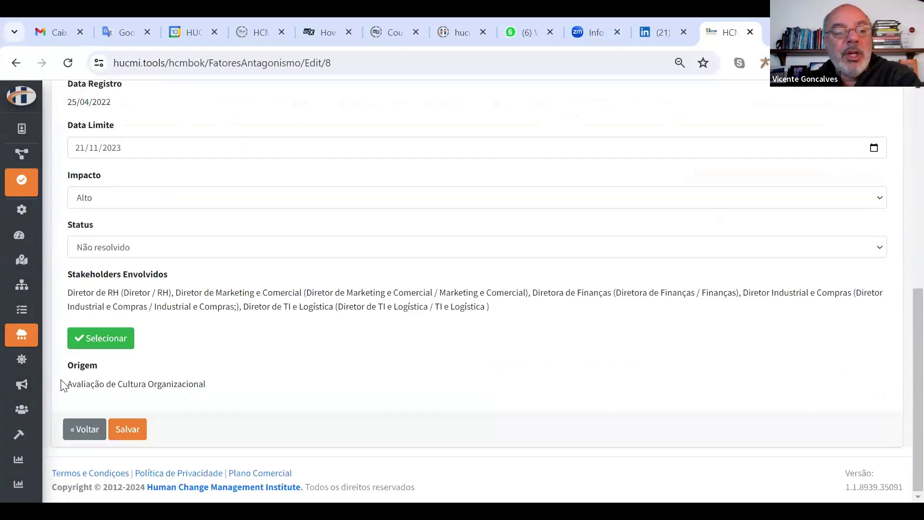
drag(62, 385, 233, 392)
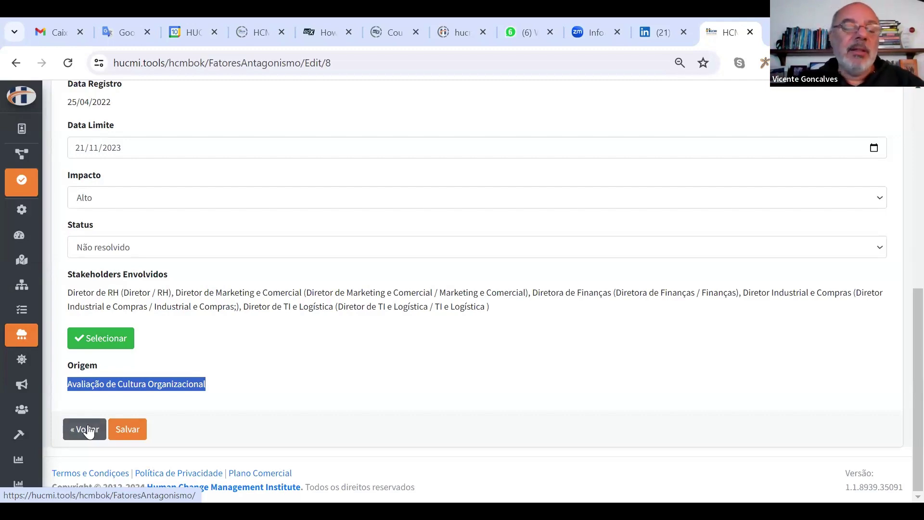
Step: Leave the factor's edit form without saving and open the page for managing new antagonism factors
click(88, 429)
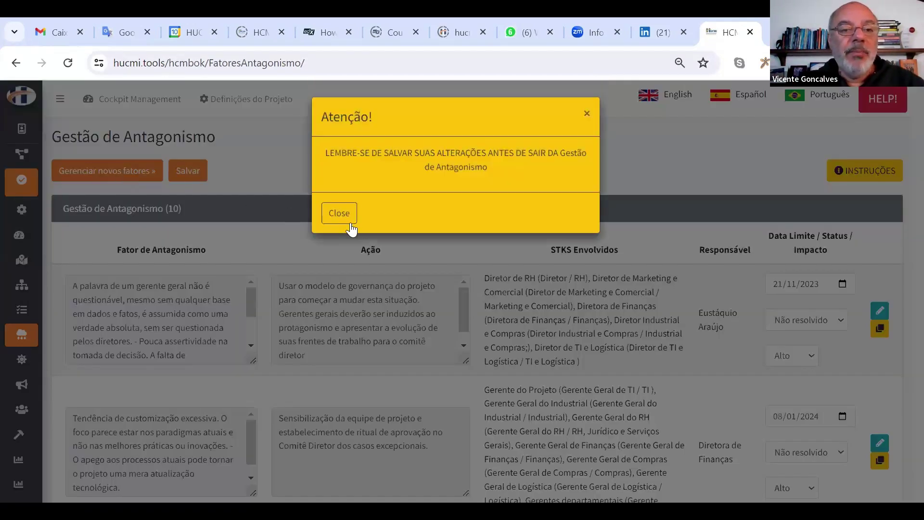
click(342, 215)
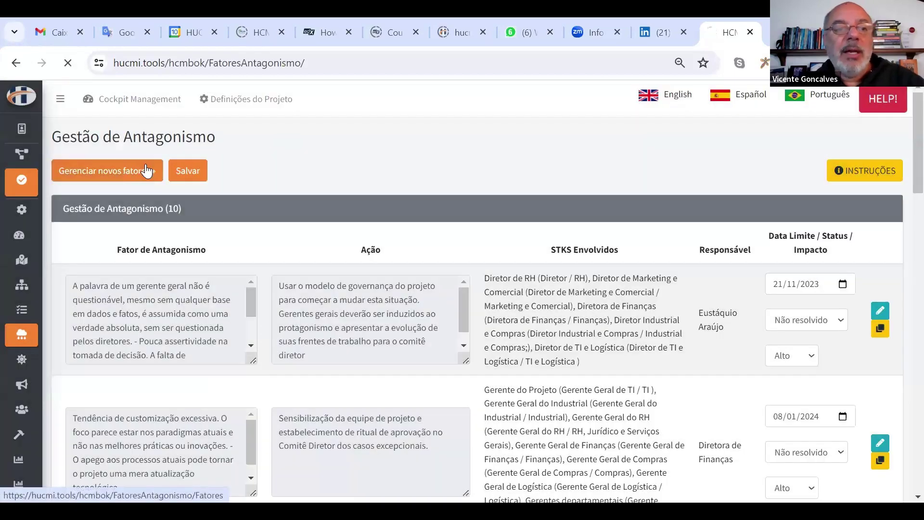
click(146, 164)
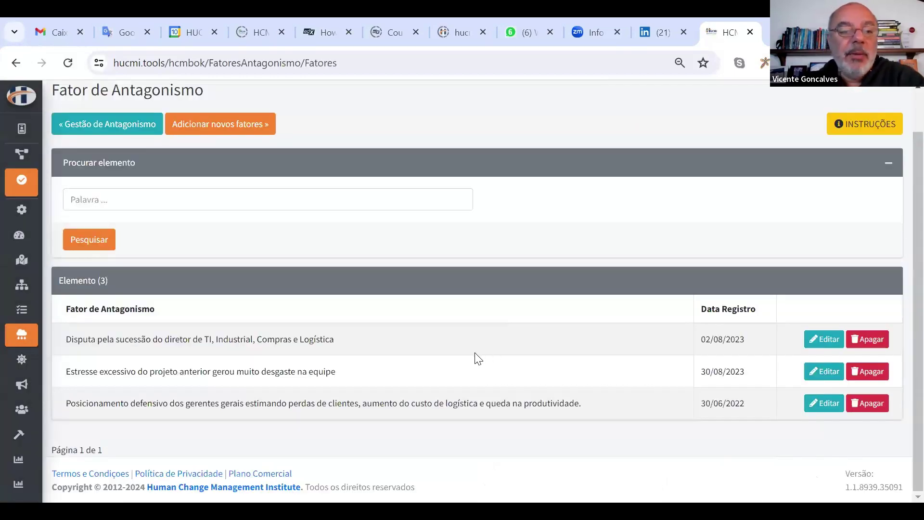
Step: Highlight the factors about the dispute over the director's succession and the excessive stress from the previous project
drag(335, 339, 70, 334)
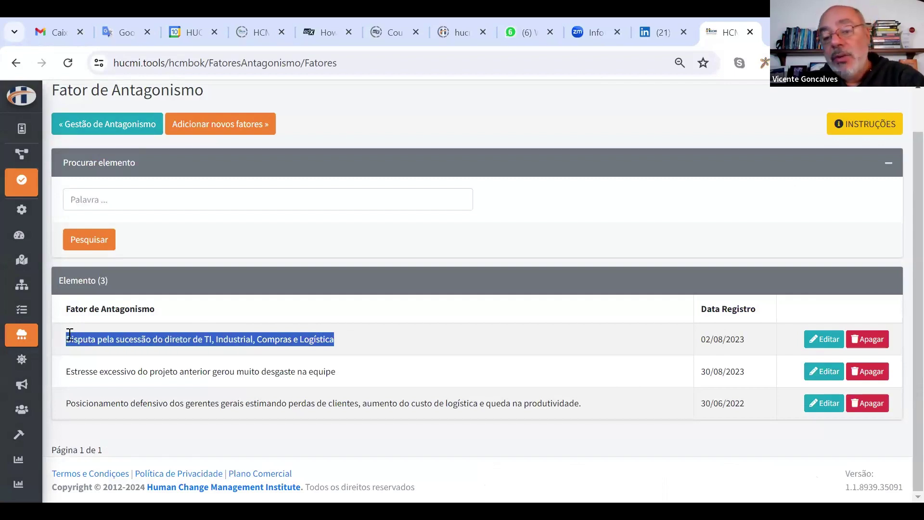
drag(69, 334, 352, 338)
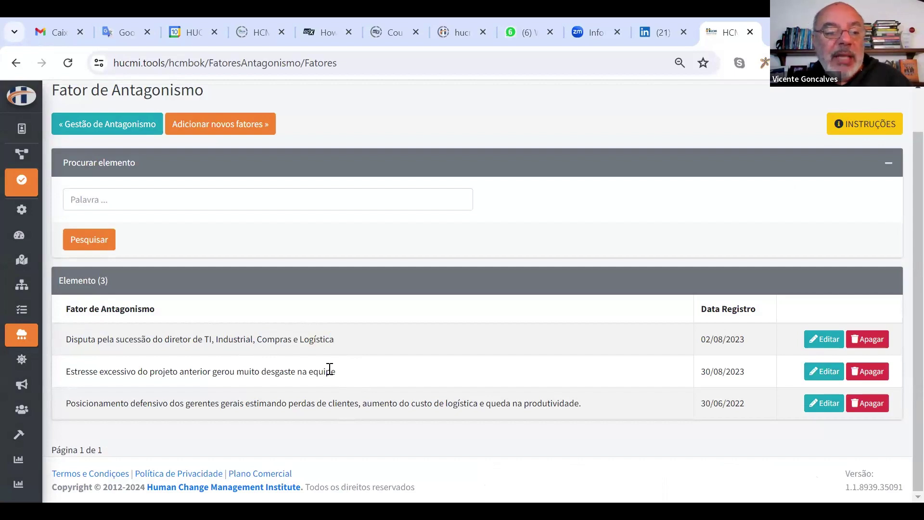
drag(330, 370, 52, 377)
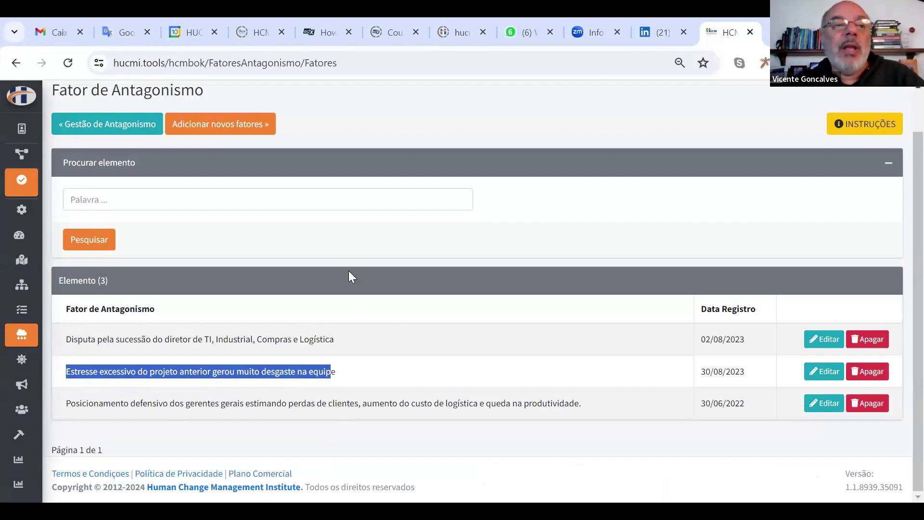
Step: Return to Gestão de Antagonismo, dismissing the saving reminder, and open the first antagonism factor for editing
click(124, 125)
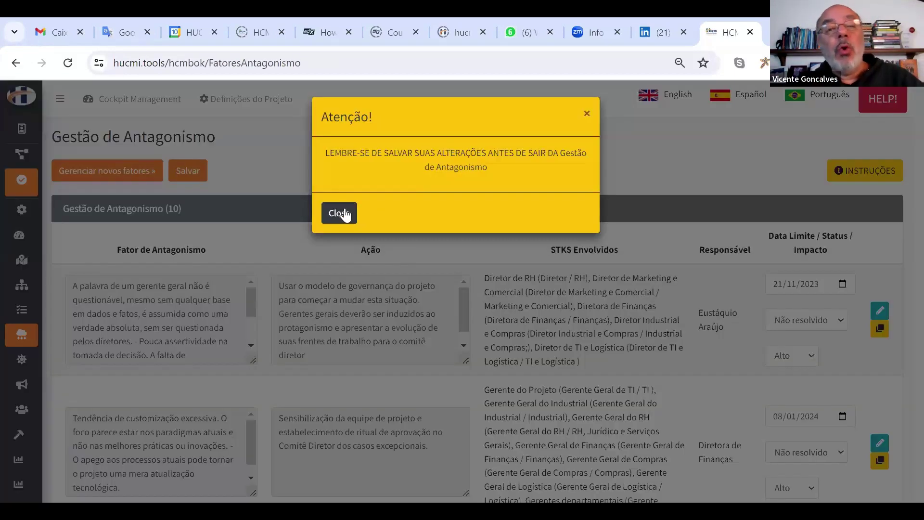
click(339, 213)
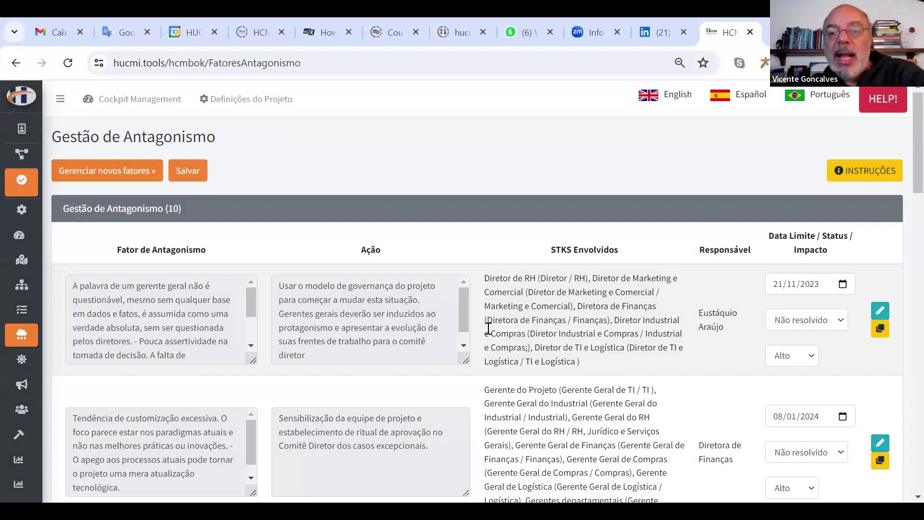
click(879, 314)
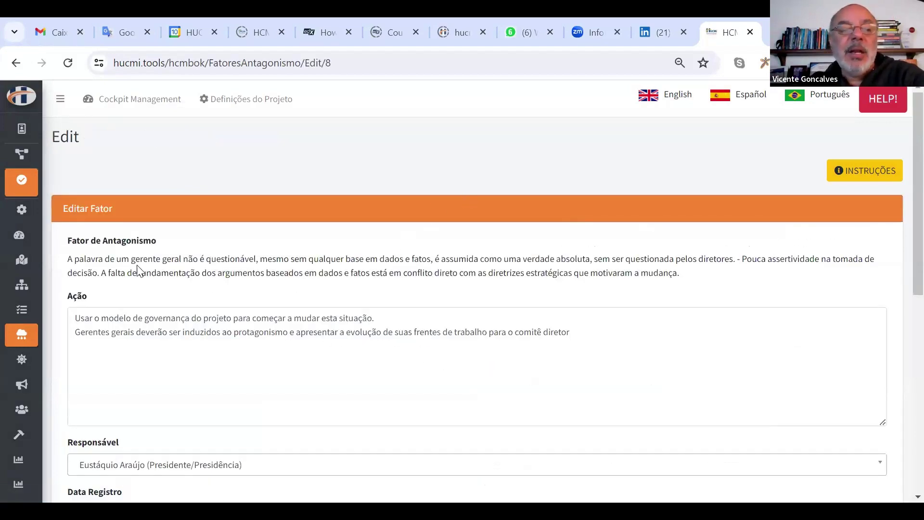
Step: Highlight the antagonism factor's description and the first sentence of its Ação, and review the form's remaining fields
drag(147, 258, 434, 262)
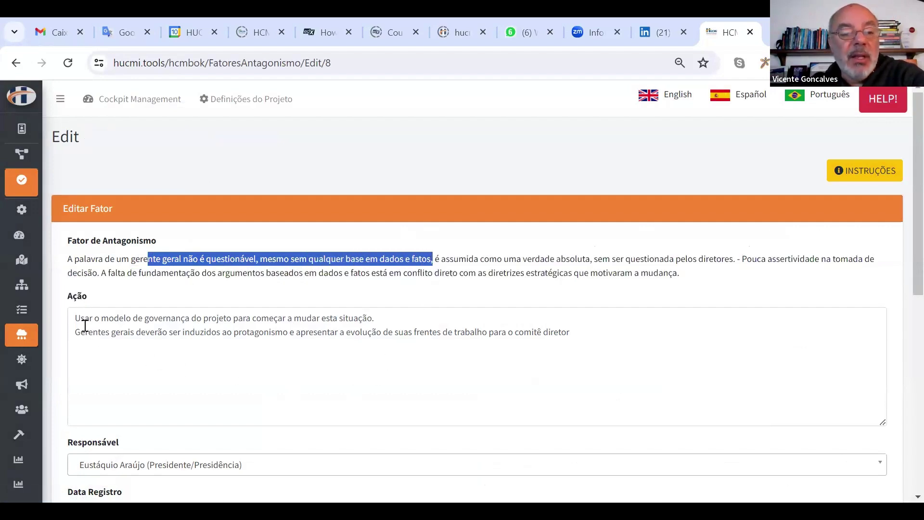
drag(75, 318, 408, 318)
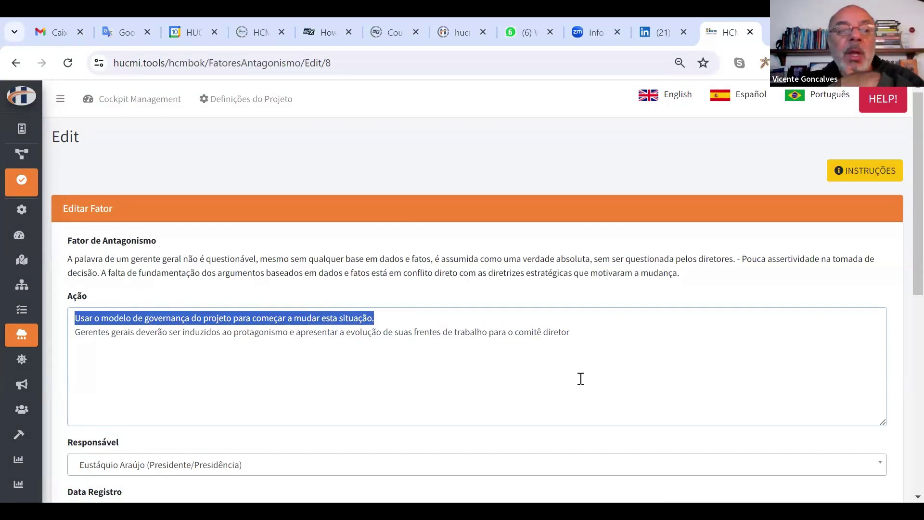
scroll(523, 374, down, 3)
scroll(518, 376, down, 5)
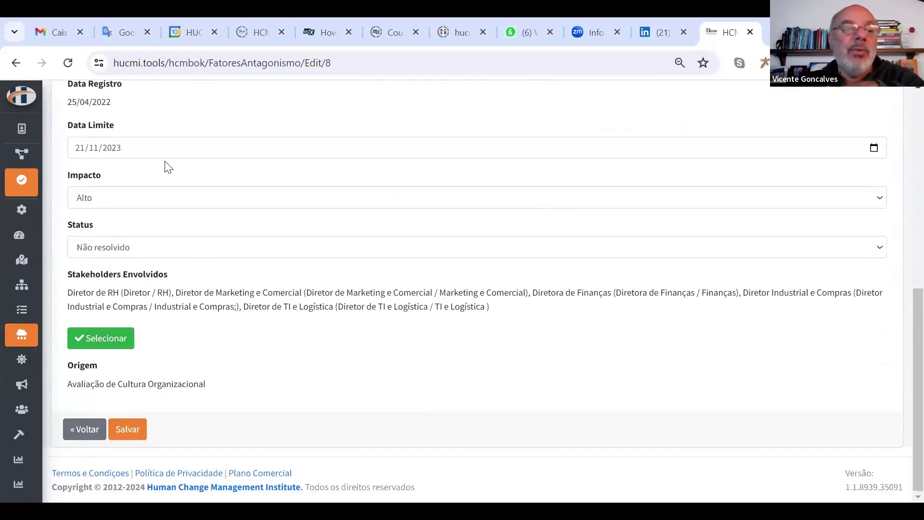
Step: Associate the president with the factor in Seleção de Stakeholders and remove that association again
click(112, 346)
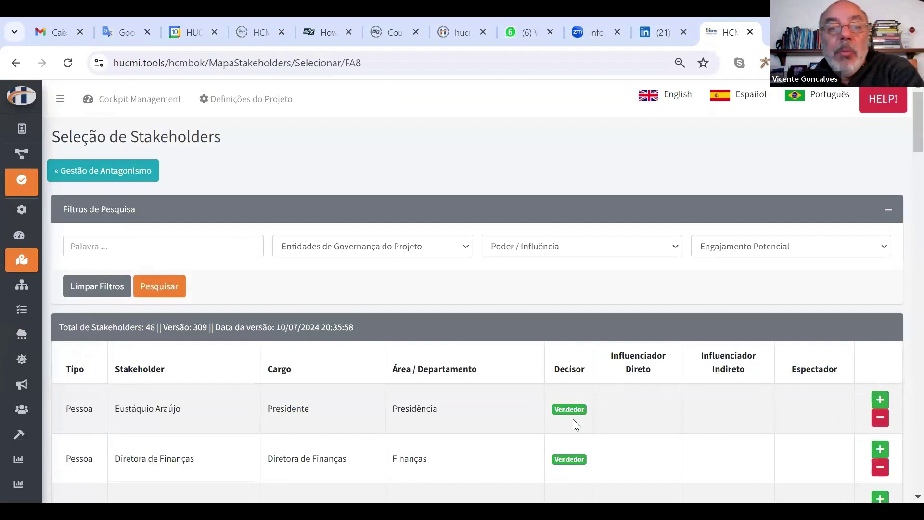
click(884, 406)
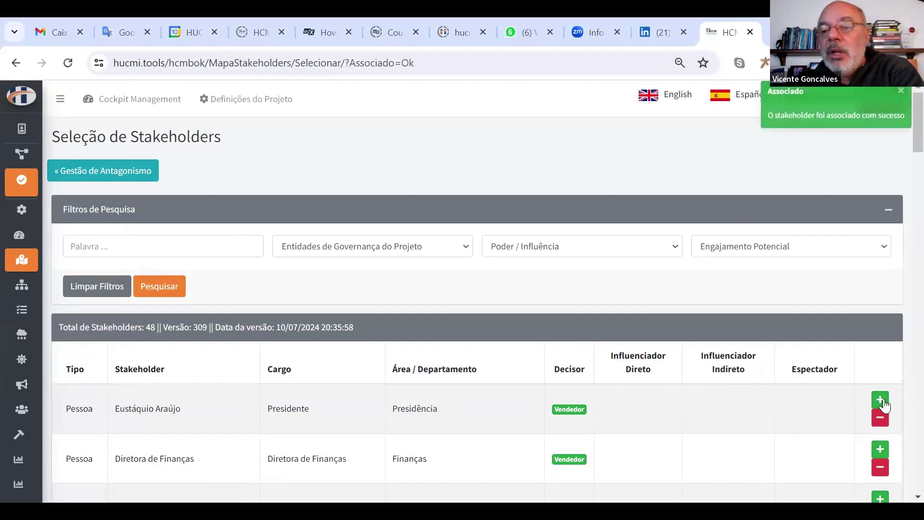
click(881, 421)
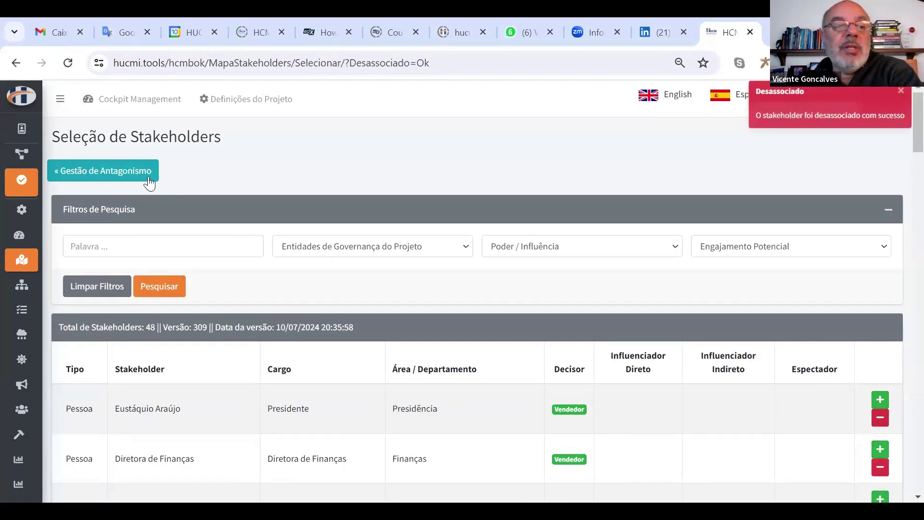
Step: Go back through the factor's edit form to the Gestão de Antagonismo list without saving, dismissing the saving reminder
click(124, 172)
scroll(446, 354, down, 8)
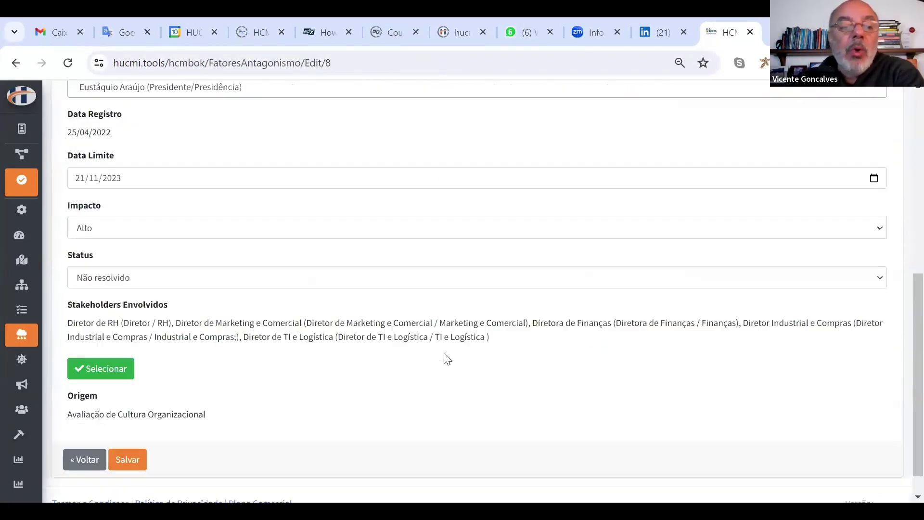
click(87, 440)
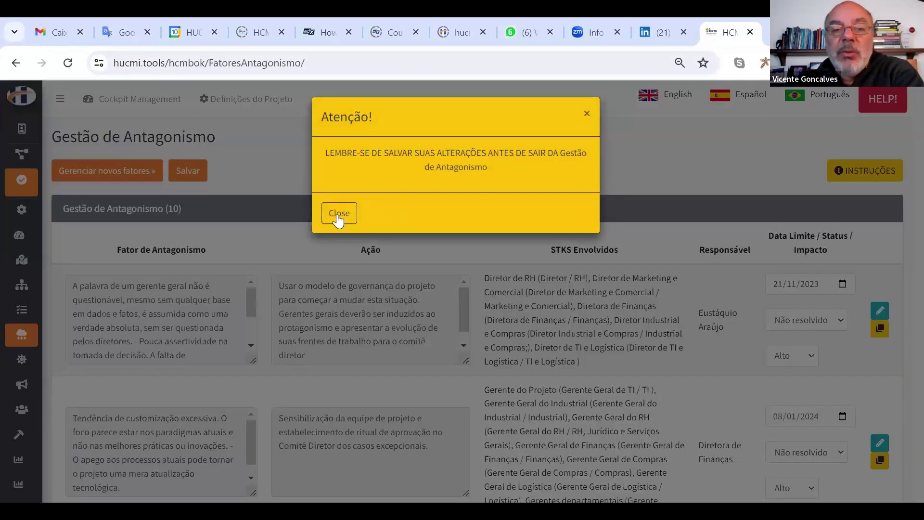
click(337, 216)
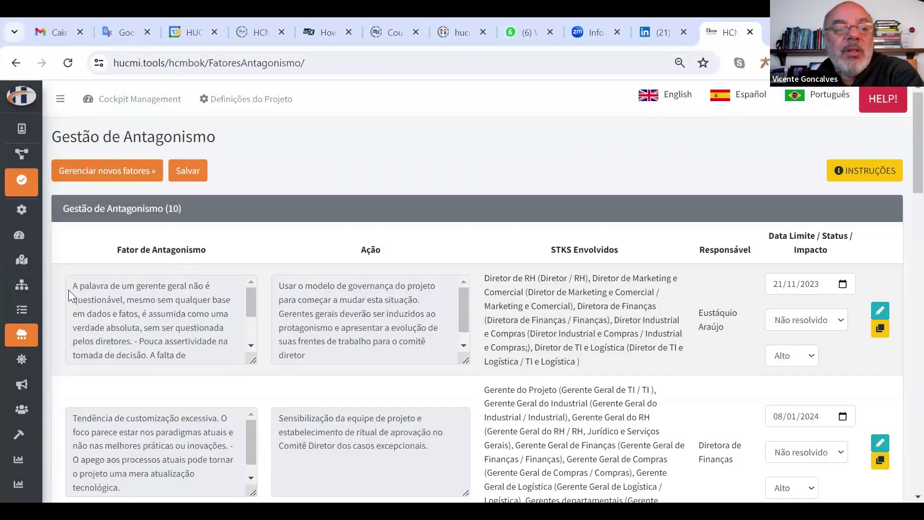
Step: Highlight the first factor's description and action, and view its status options, keeping Não resolvido
drag(73, 287, 207, 375)
drag(277, 281, 371, 372)
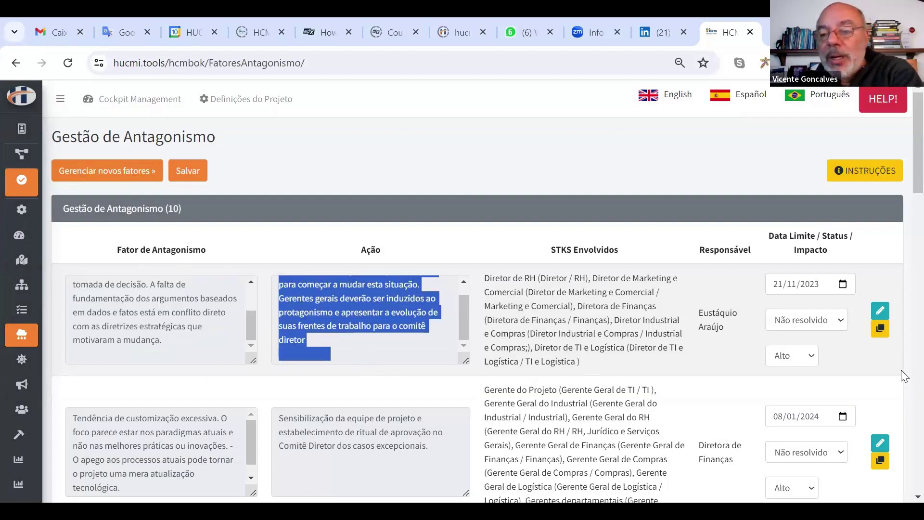
click(841, 319)
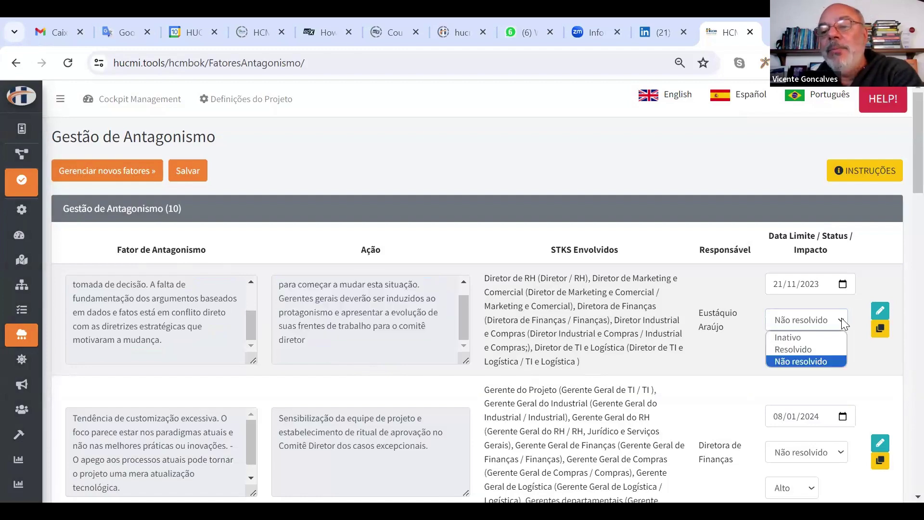
click(825, 362)
Step: Open Cockpit Management and highlight the Gestão de Antagonismo and Gestão de Engajamento gauge titles
mouse_move(32, 199)
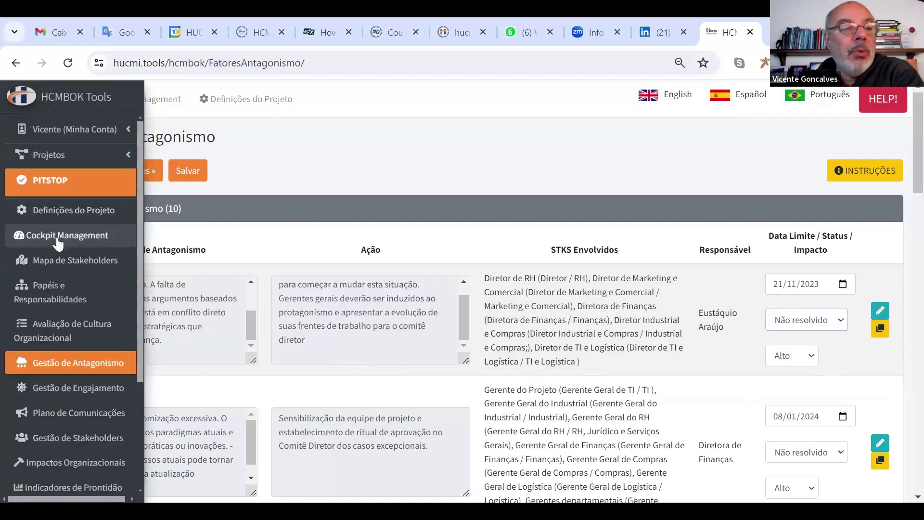
click(59, 235)
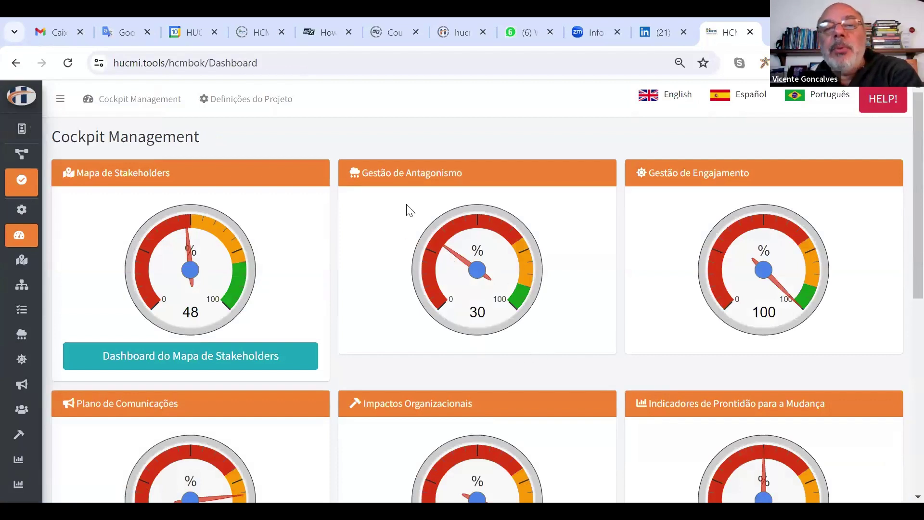
drag(345, 170, 451, 195)
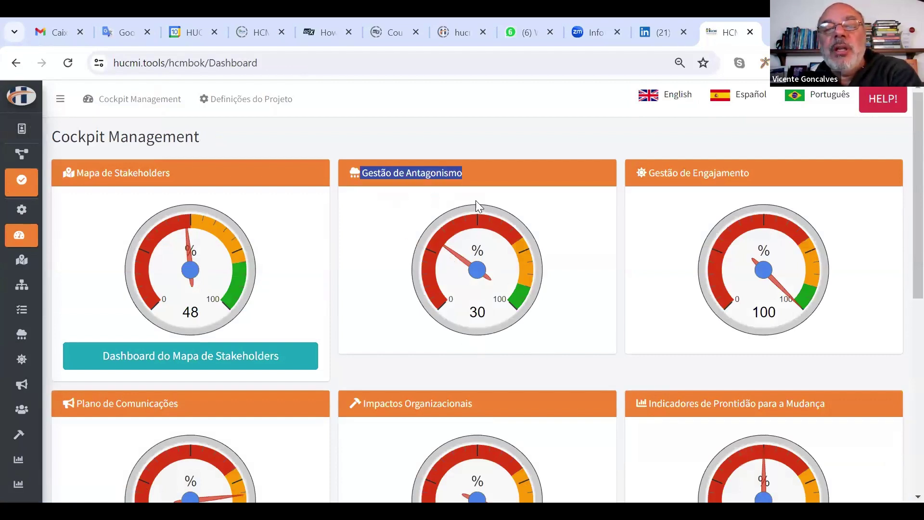
click(487, 316)
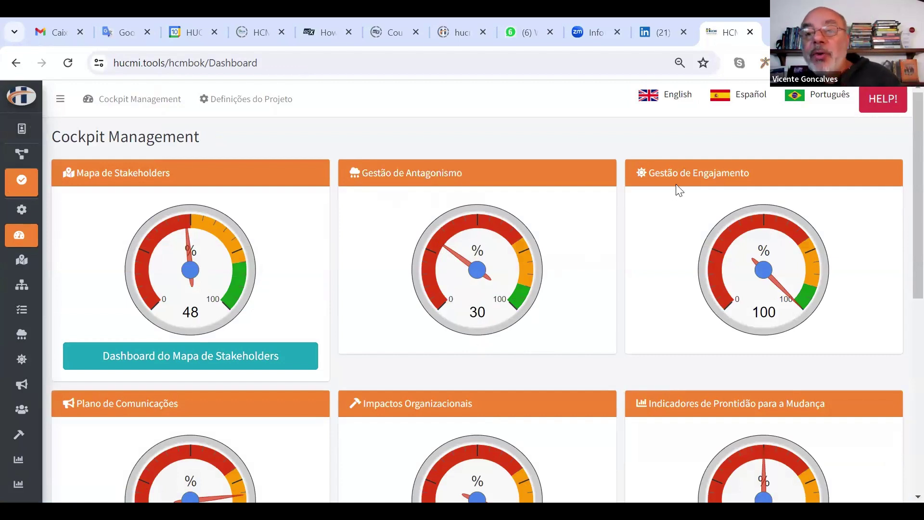
drag(652, 169, 752, 172)
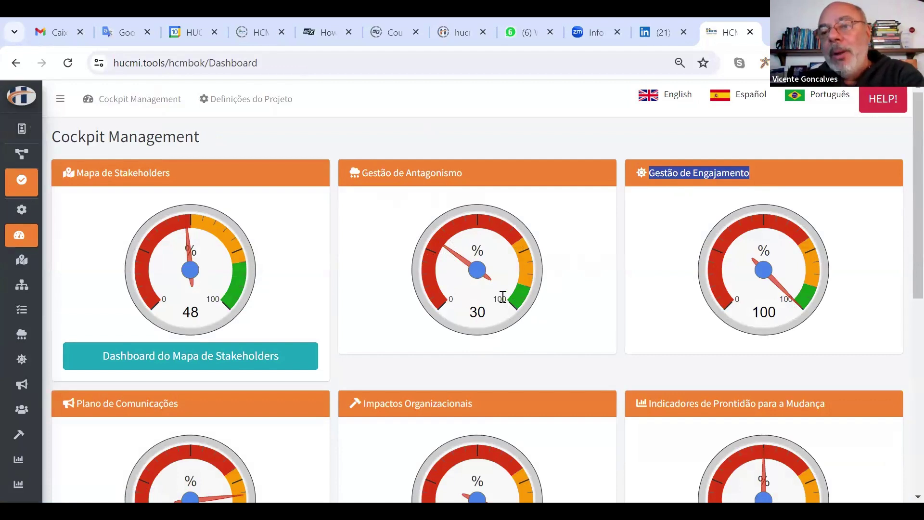
Step: Open Gestão de Stakeholders and display the stakeholder map without qualification of the influence factors
mouse_move(37, 257)
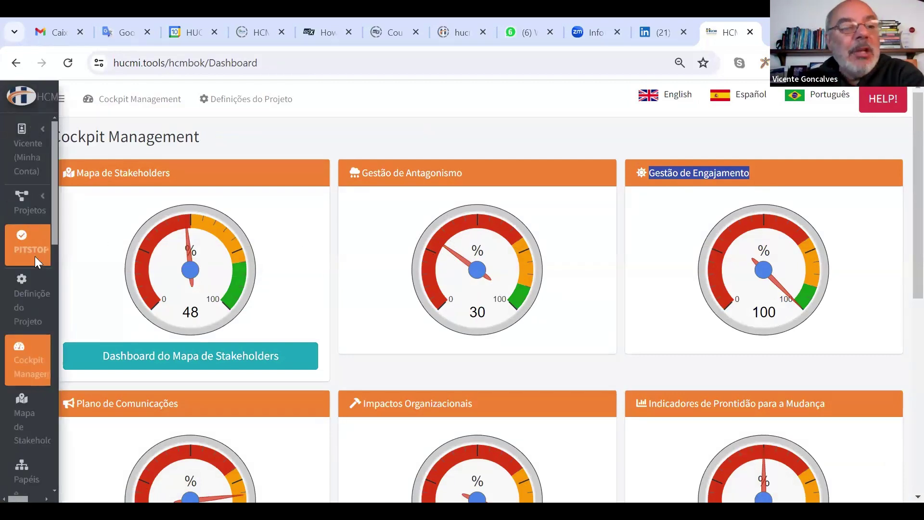
click(88, 300)
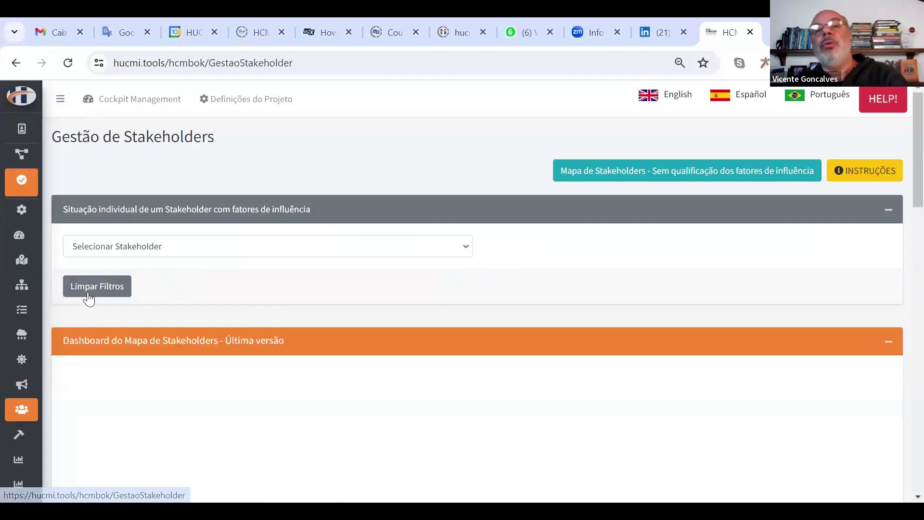
click(727, 177)
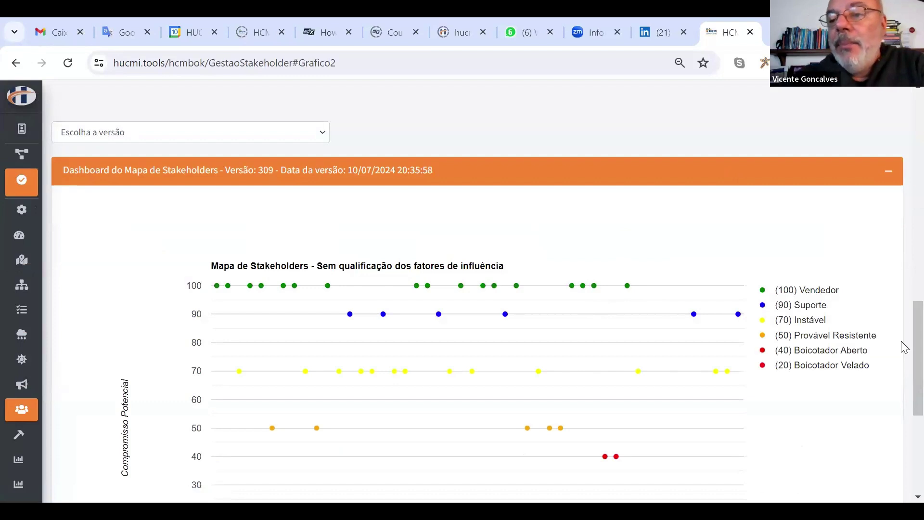
scroll(904, 354, down, 1)
scroll(903, 370, down, 1)
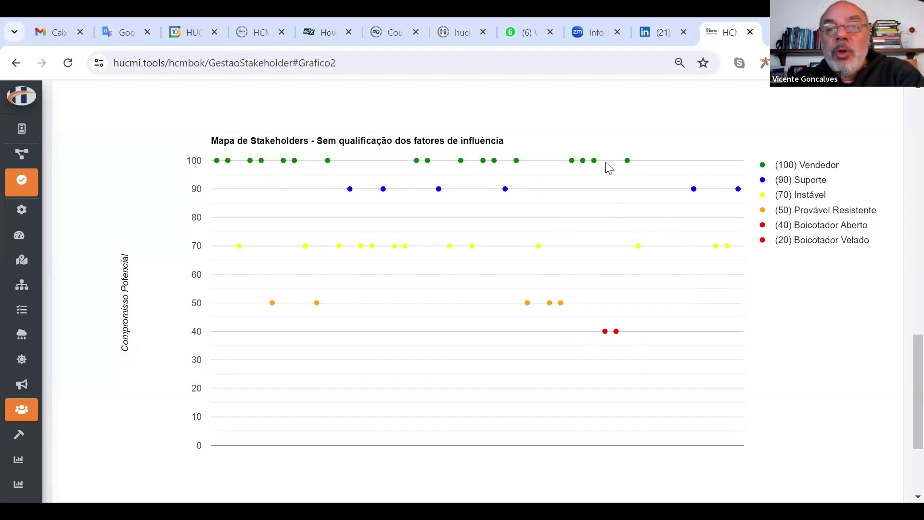
Step: Highlight the Vendedor points and their 100 level on the unqualified stakeholder map, followed by the Suporte points
click(763, 166)
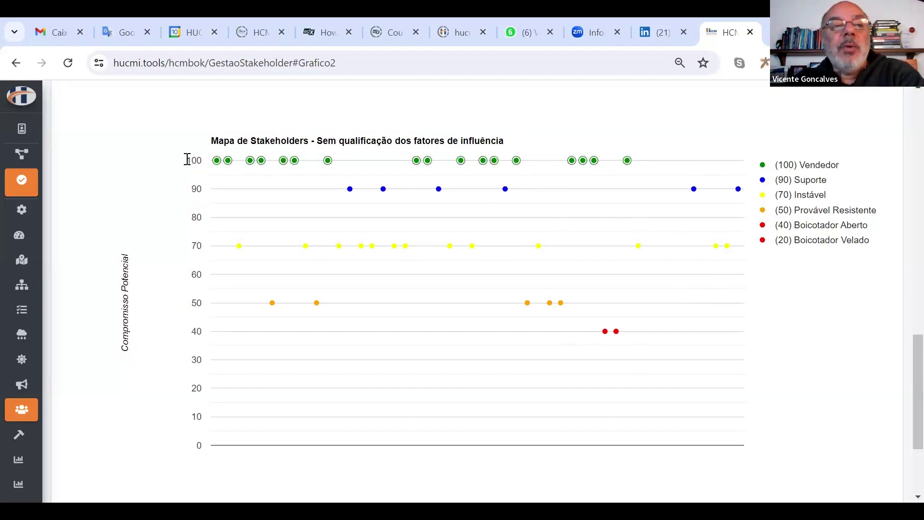
drag(192, 159, 196, 160)
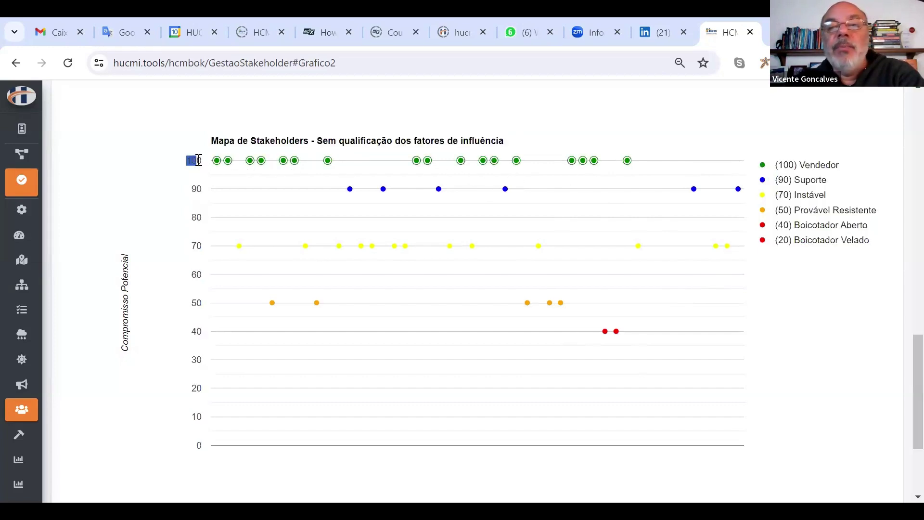
click(764, 182)
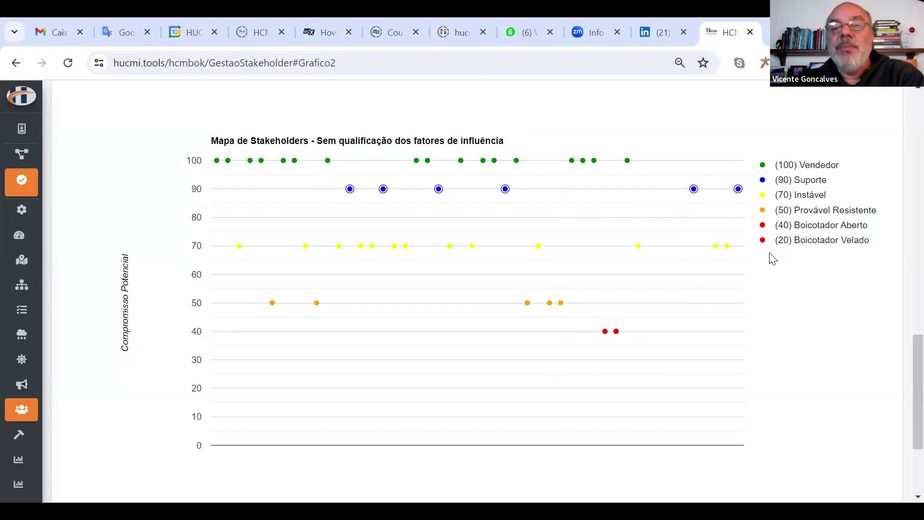
Step: On the stakeholder map with influence factors, inspect the president's and Usuários-chave points and highlight the Vendedor group
scroll(707, 319, up, 5)
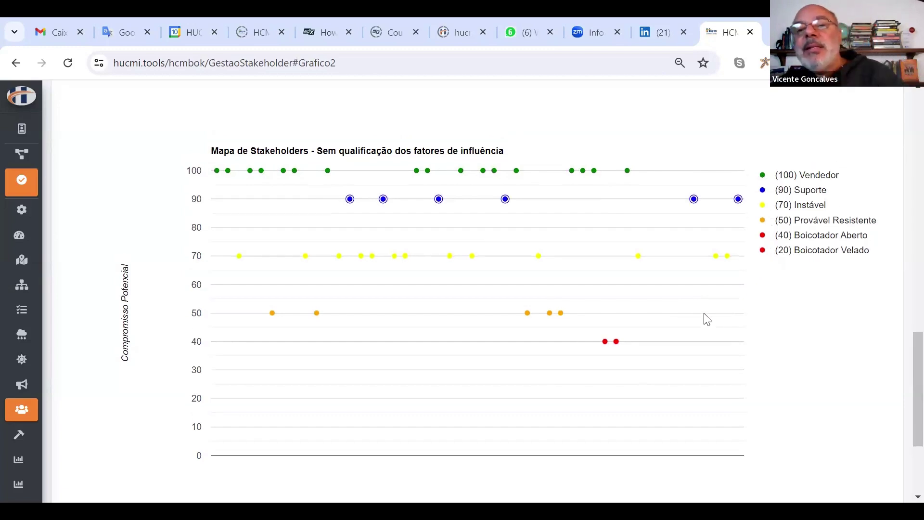
scroll(707, 319, up, 8)
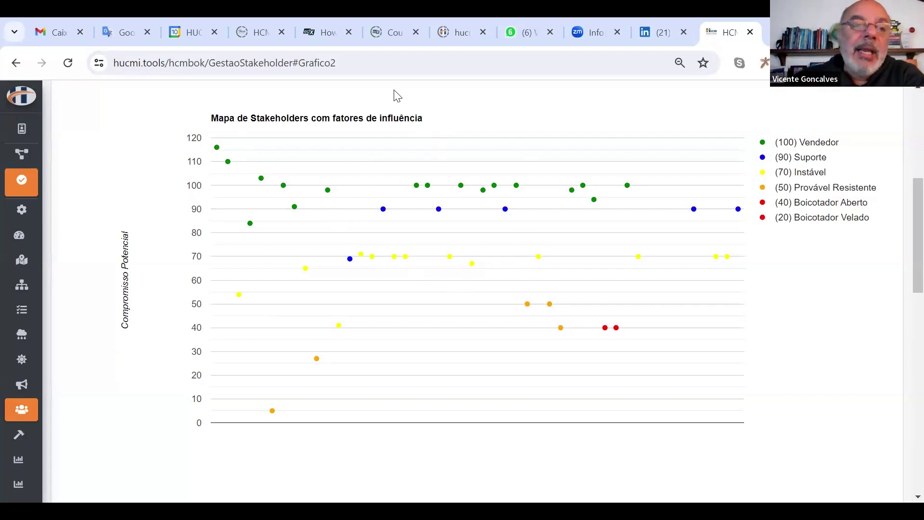
mouse_move(219, 148)
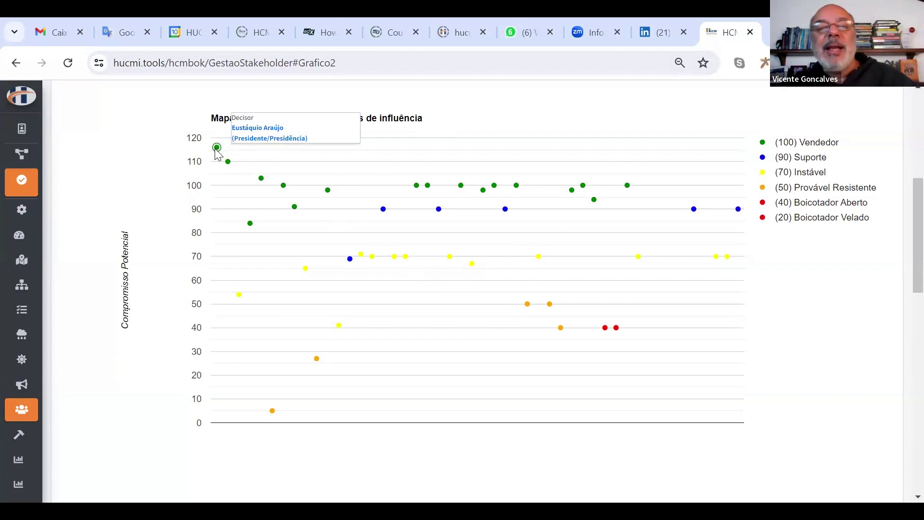
mouse_move(228, 164)
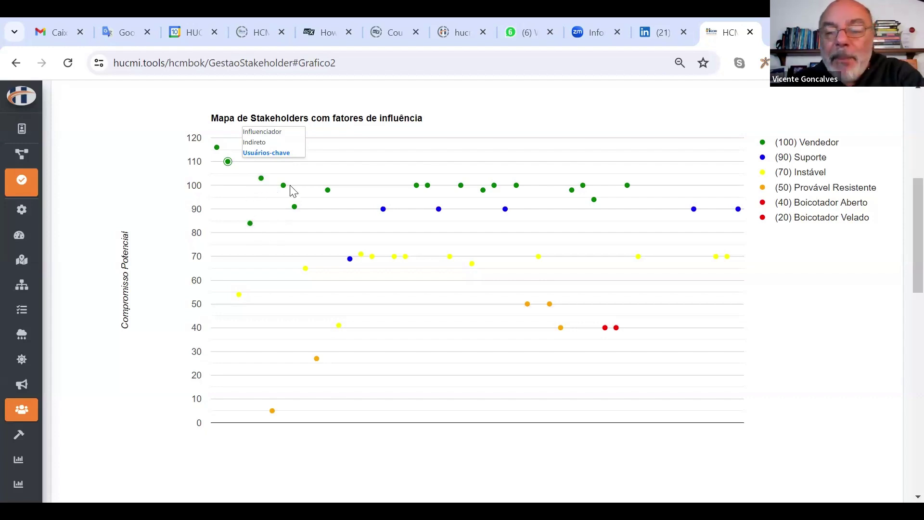
click(764, 143)
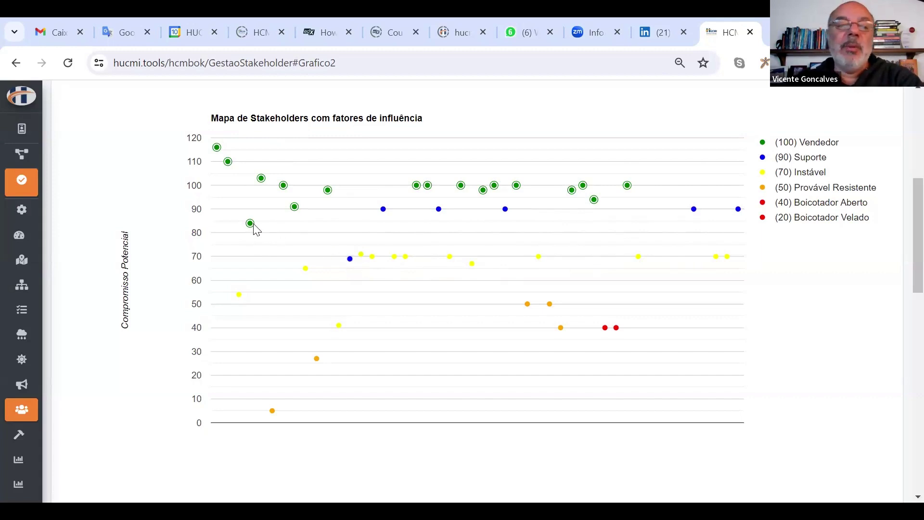
Step: Open the Diretora de Finanças page from her point on the map and show its Reflexo Individual table
mouse_move(250, 223)
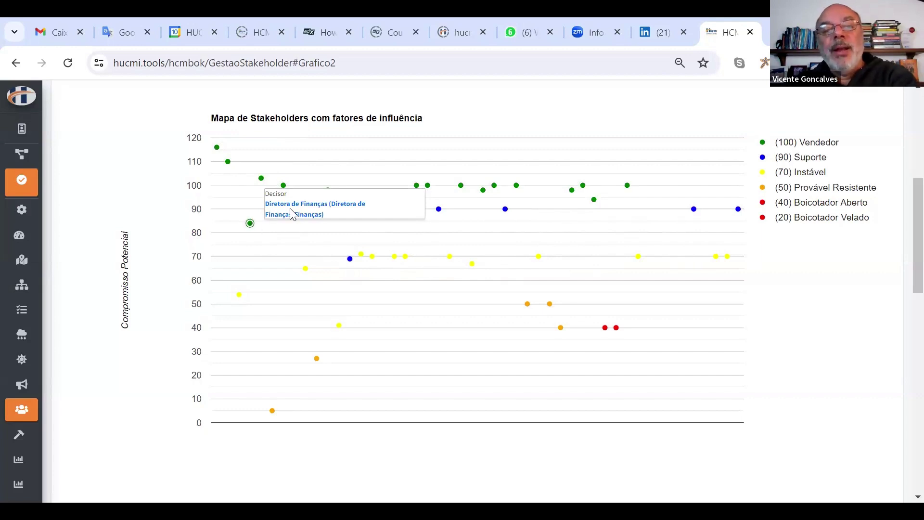
click(327, 212)
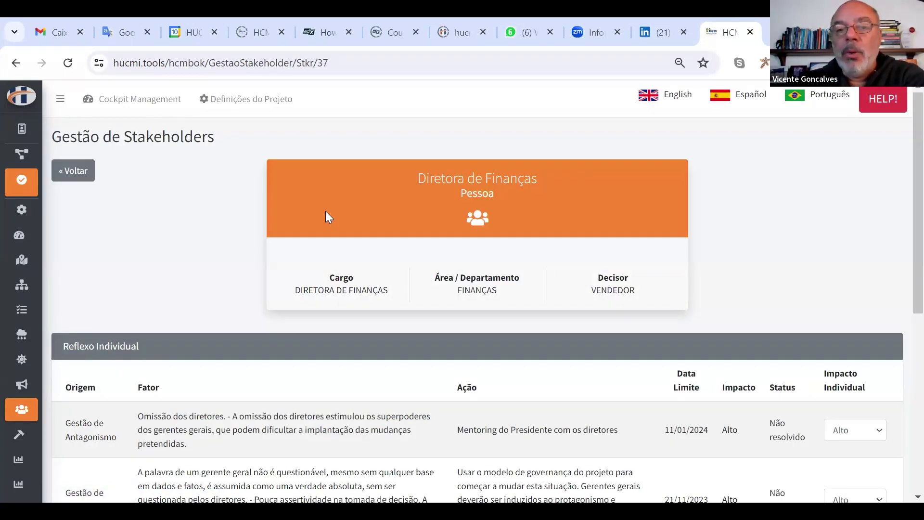
scroll(720, 243, down, 5)
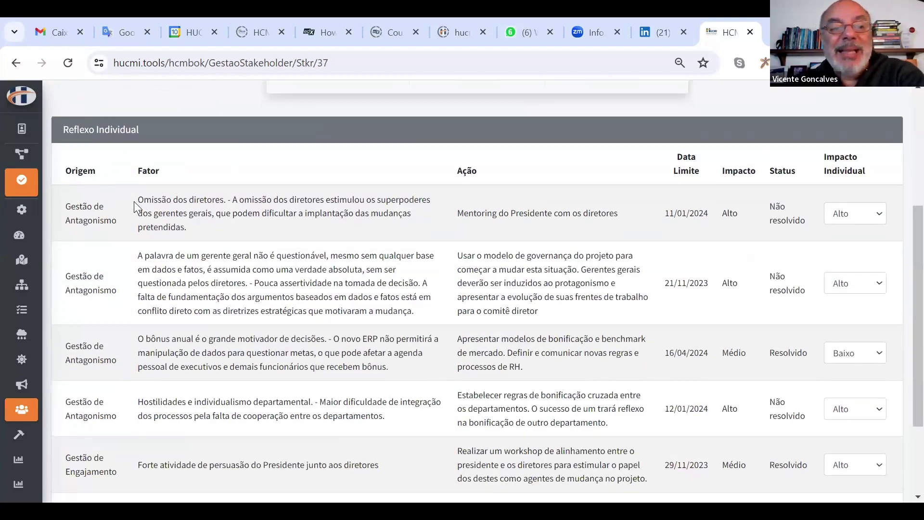
Step: Highlight the Omissão dos diretores factor with its mentoring action and status, plus the status of the factor below it
drag(140, 202, 226, 202)
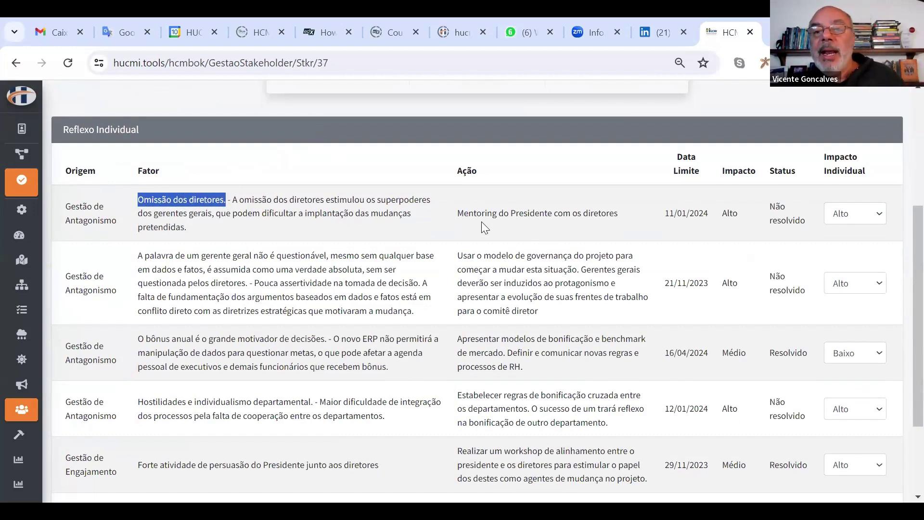
drag(458, 214, 584, 222)
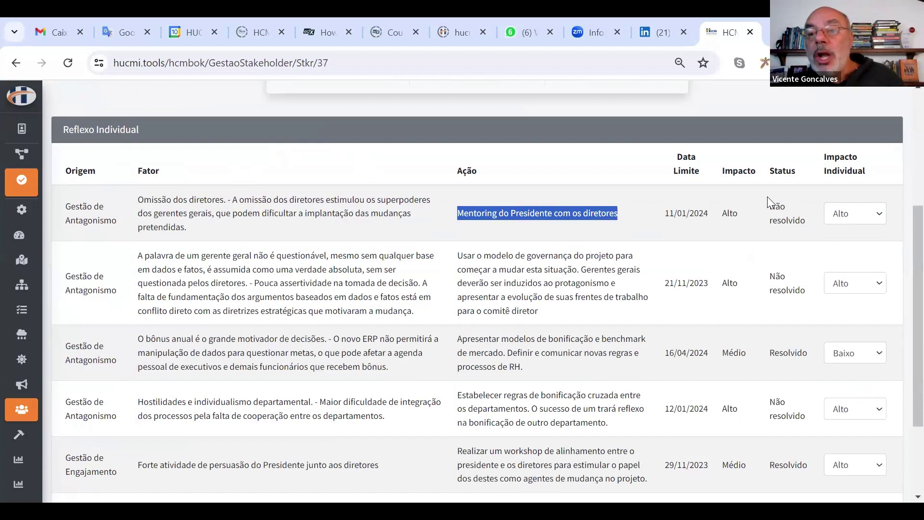
drag(769, 201, 802, 223)
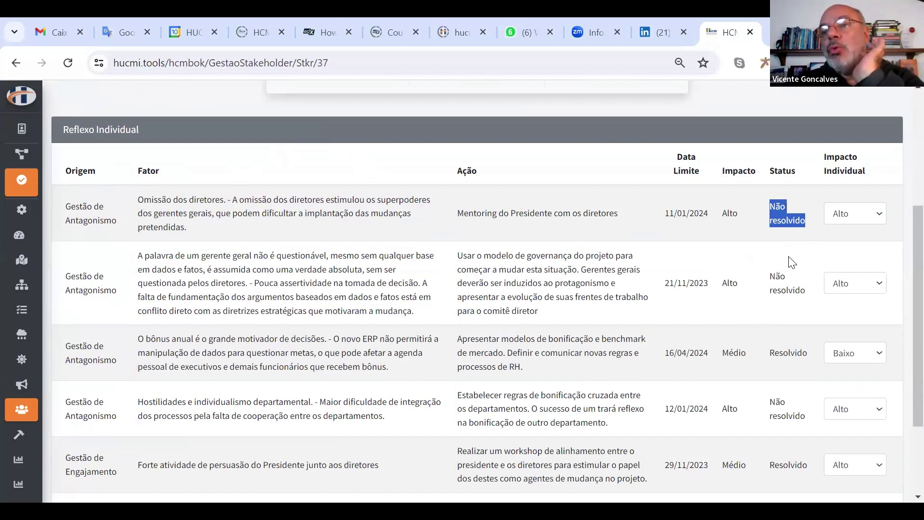
drag(769, 275, 806, 294)
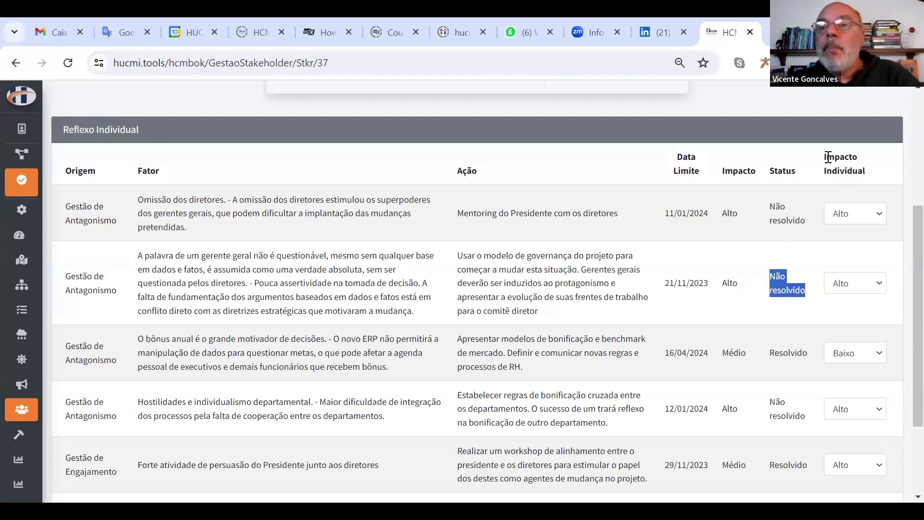
Step: Highlight the Impacto Individual heading, open Gestão de Antagonismo and dismiss the save reminder
drag(827, 157, 875, 180)
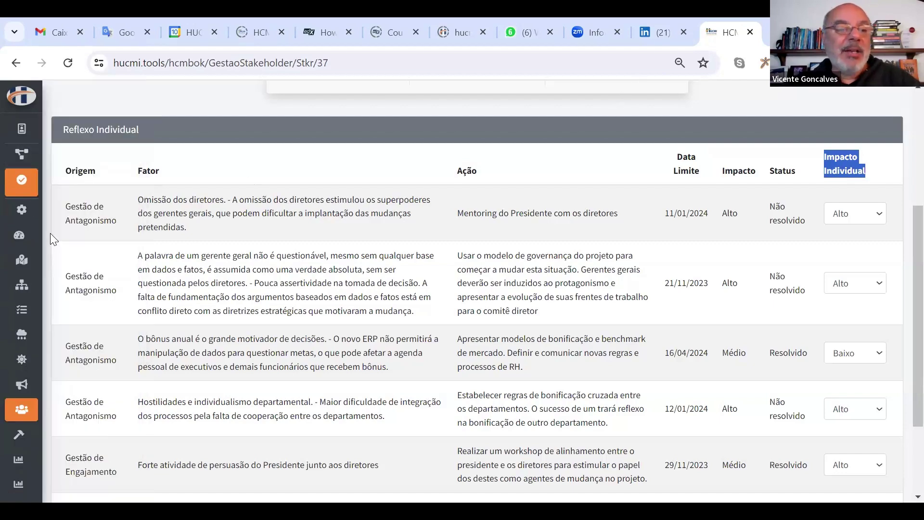
mouse_move(31, 321)
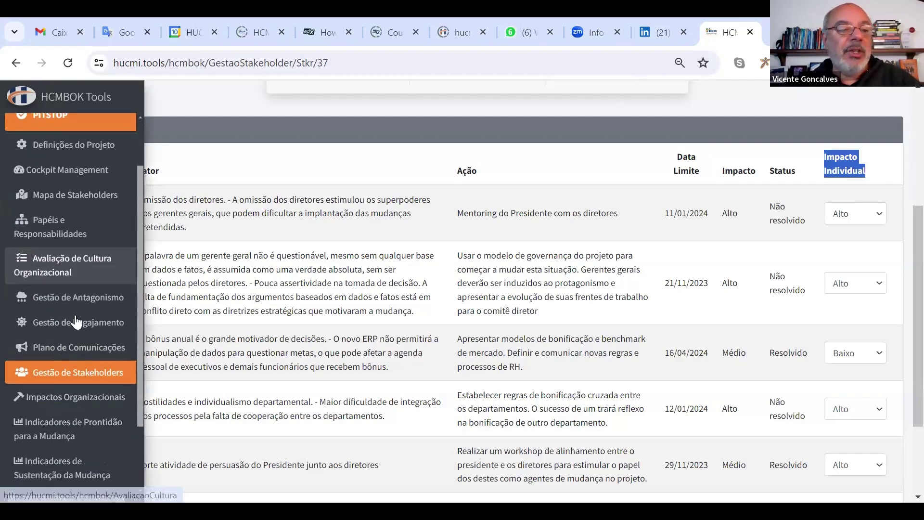
click(90, 302)
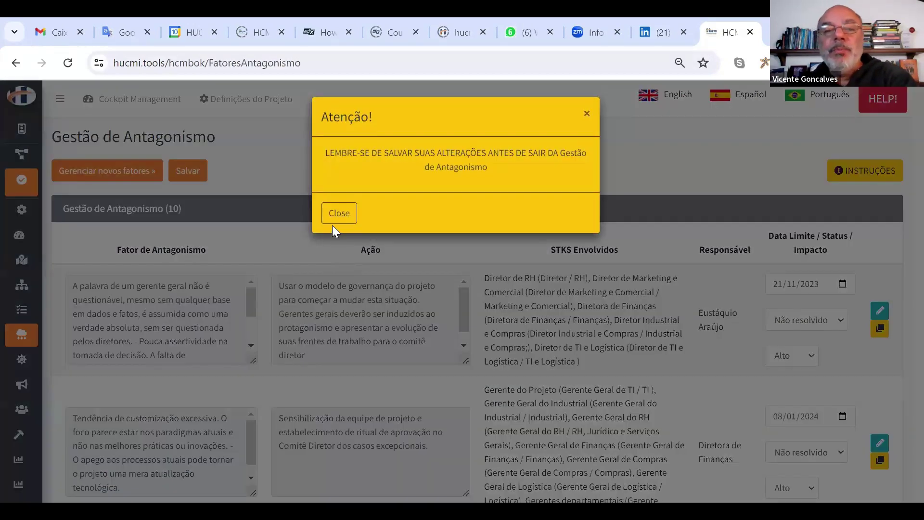
click(337, 213)
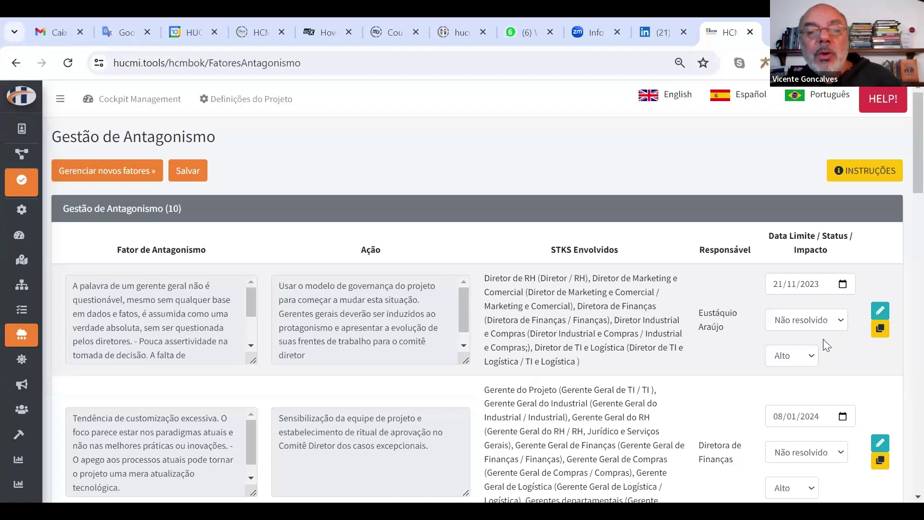
Step: Set the unquestionable general manager's word and Omissão dos diretores factors to Resolvido, and highlight the latter's title
click(840, 322)
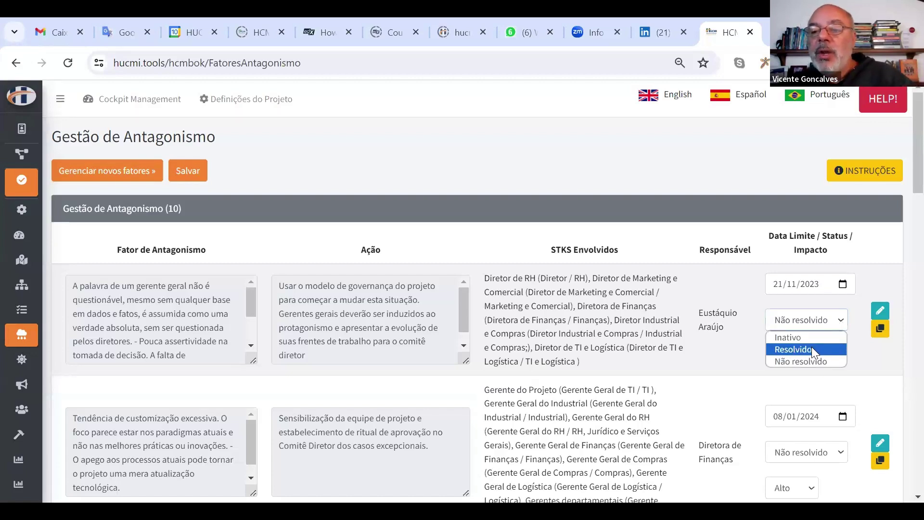
click(811, 349)
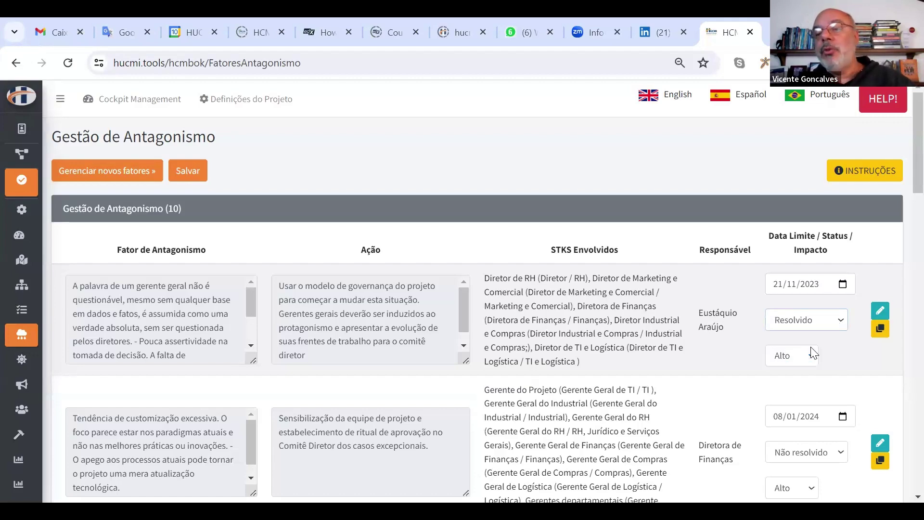
scroll(811, 355, down, 3)
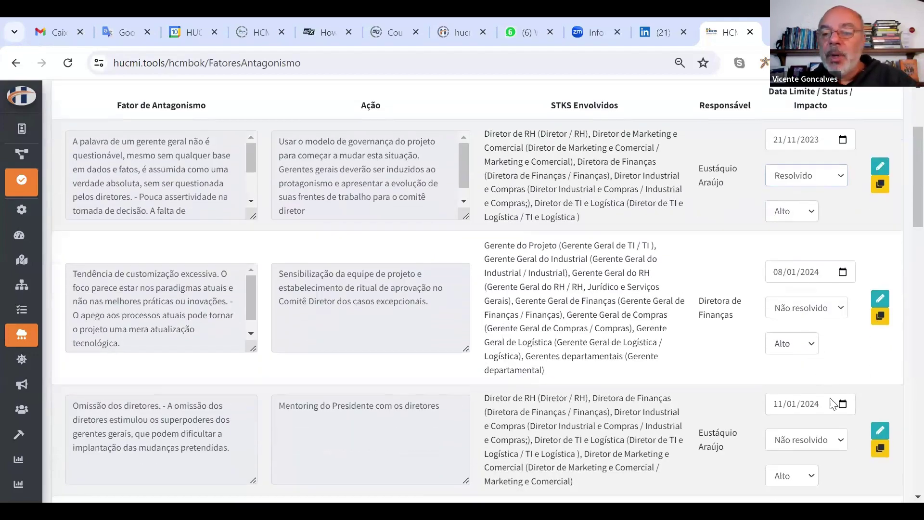
click(840, 441)
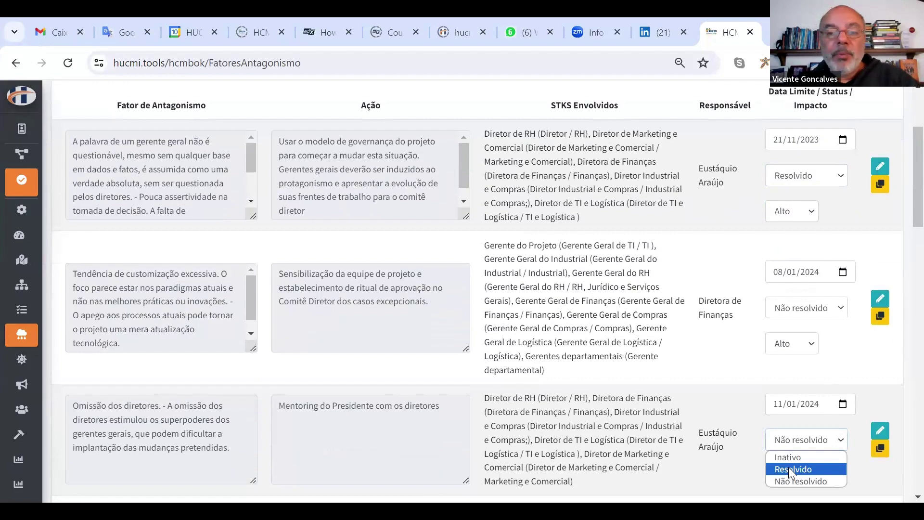
click(791, 470)
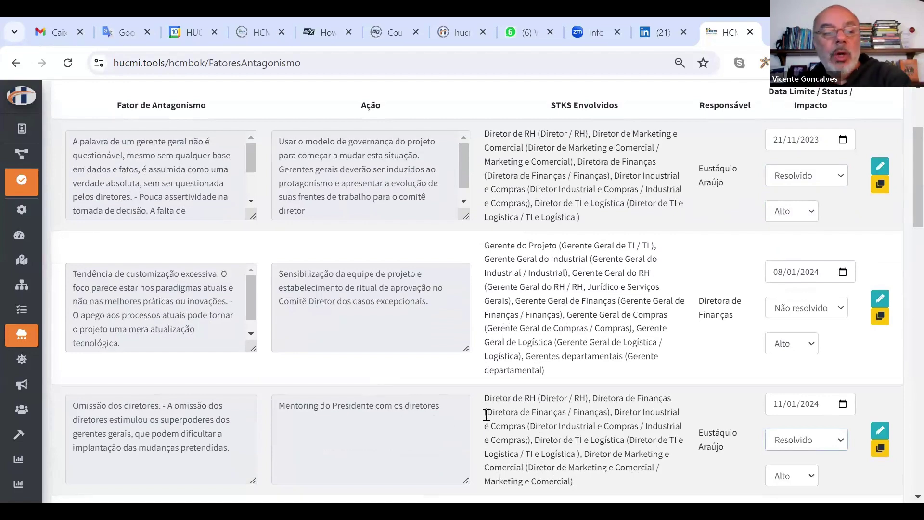
drag(71, 401, 154, 408)
key(shift+Right)
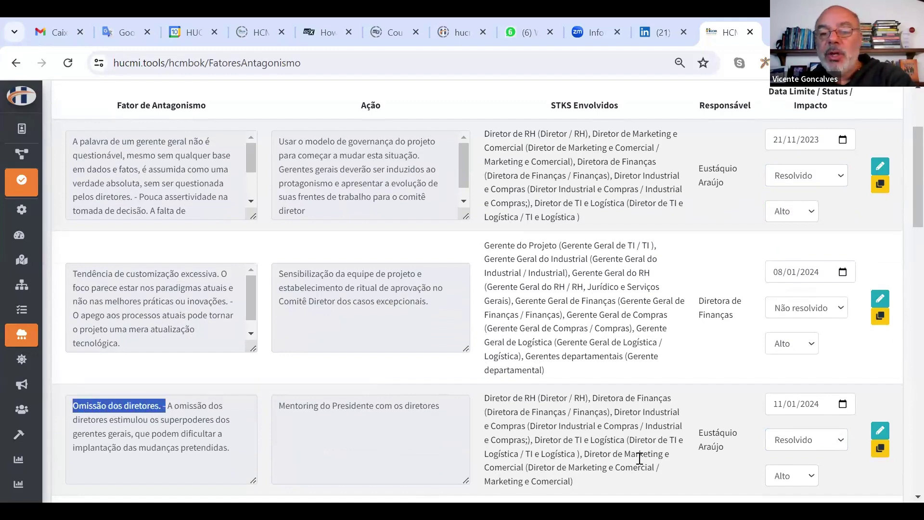
Step: Set the Hostilidades e individualismo departamental factor to Resolvido and highlight its responsible party, Diretora de Finanças
scroll(647, 466, down, 1)
scroll(646, 465, down, 1)
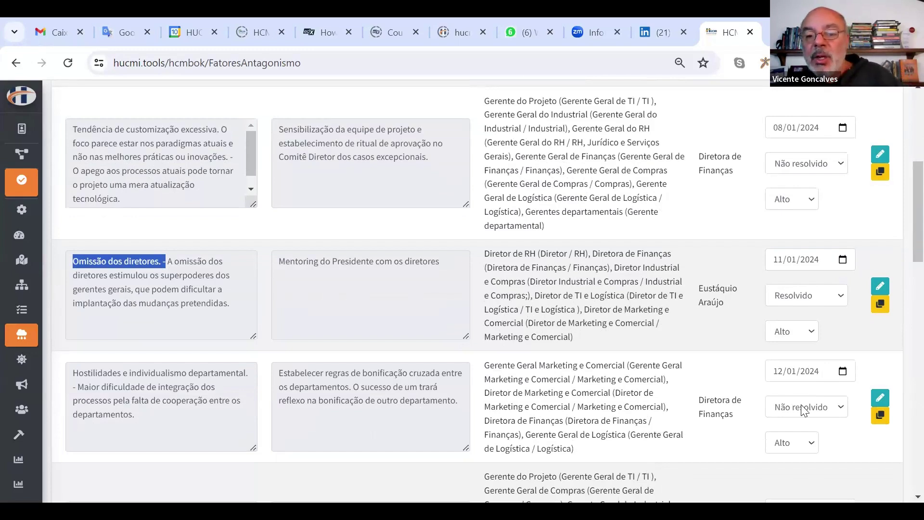
scroll(717, 401, down, 1)
scroll(717, 401, down, 2)
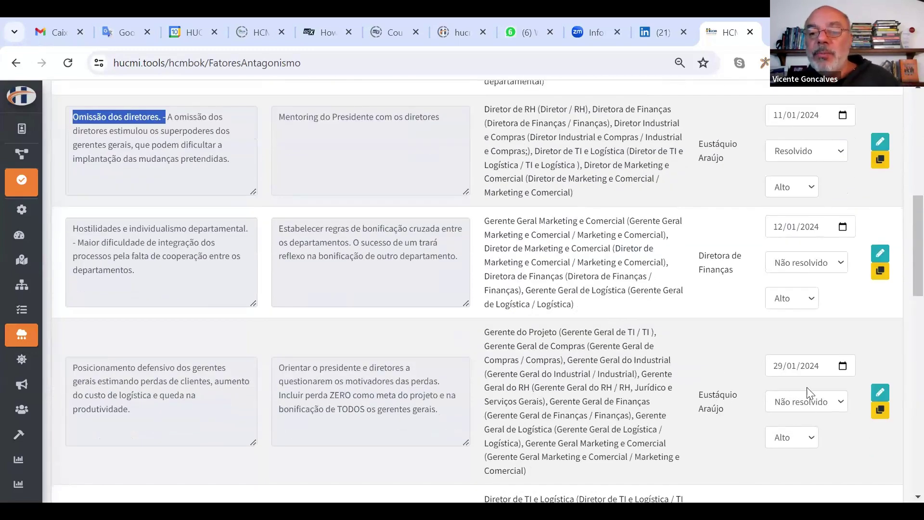
click(840, 262)
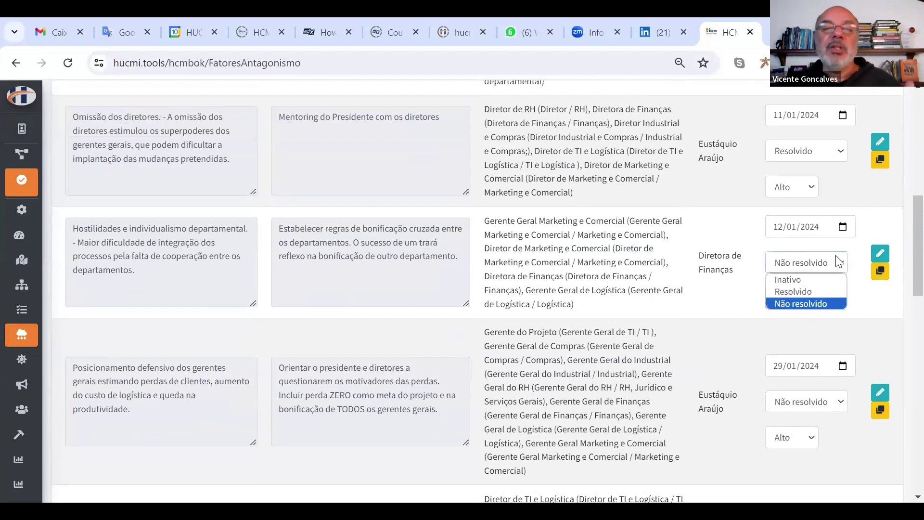
click(789, 289)
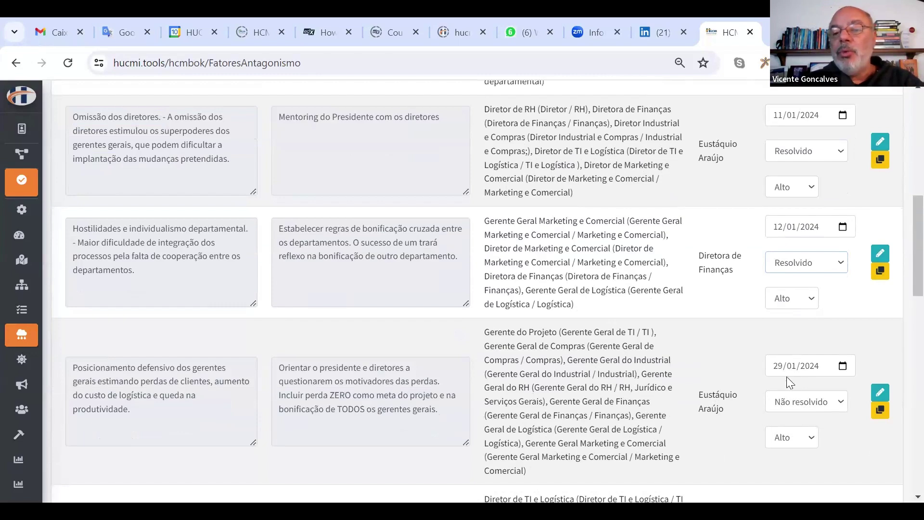
drag(699, 254, 741, 288)
Step: Set the status of the general managers' Posicionamento defensivo and the Disputa pela sucessão factors to Resolvido
scroll(817, 373, down, 2)
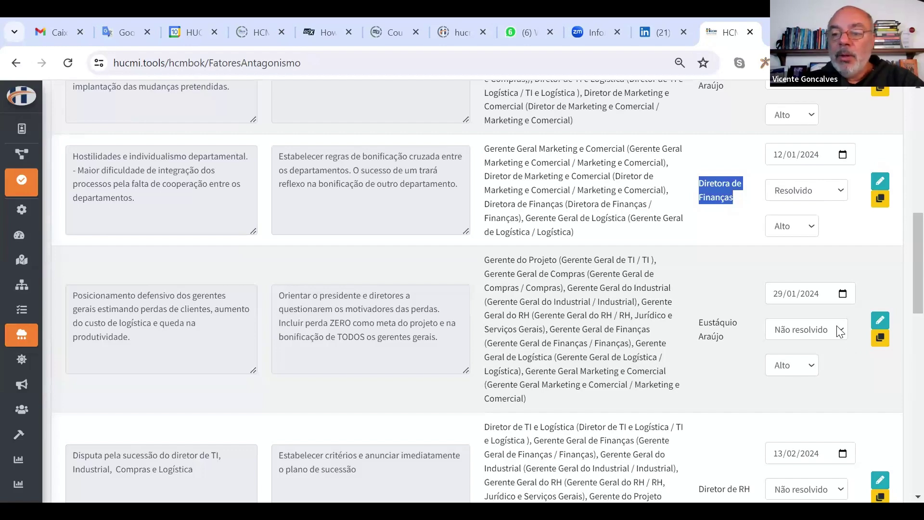
click(837, 332)
click(800, 358)
scroll(814, 385, down, 2)
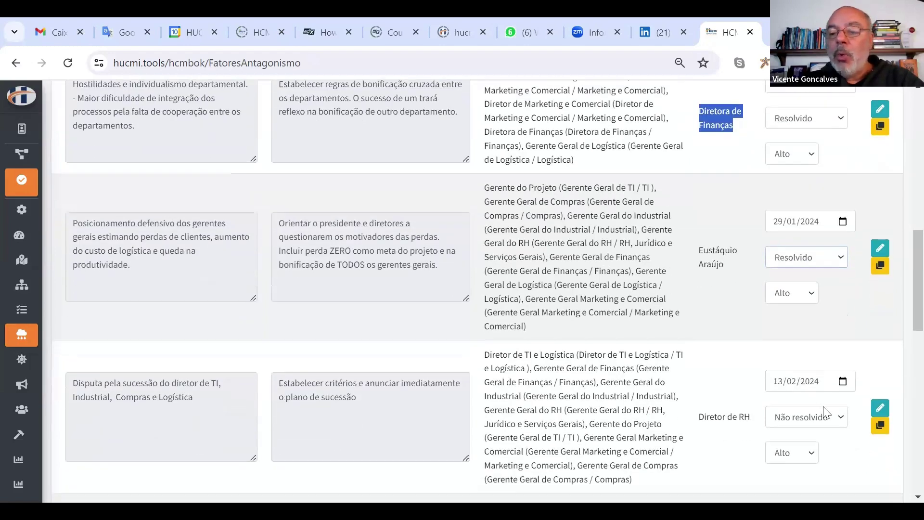
click(833, 422)
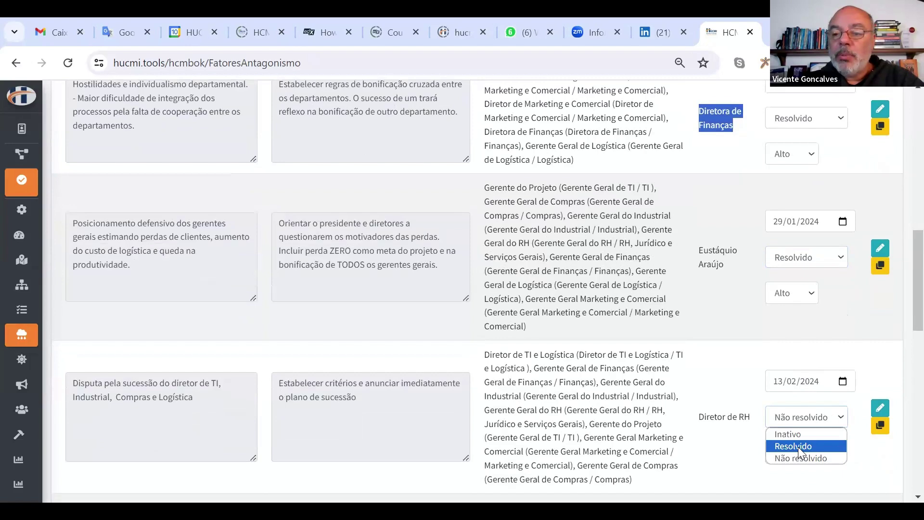
click(798, 446)
Step: Set the organizational structure factor under Diretoria's responsibility to Resolvido and save the antagonism changes
scroll(667, 414, down, 2)
scroll(667, 414, down, 3)
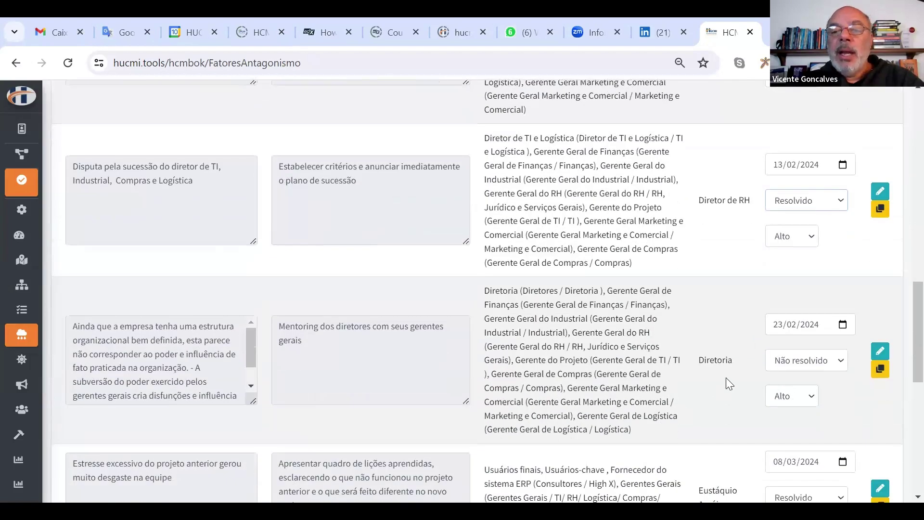
click(842, 368)
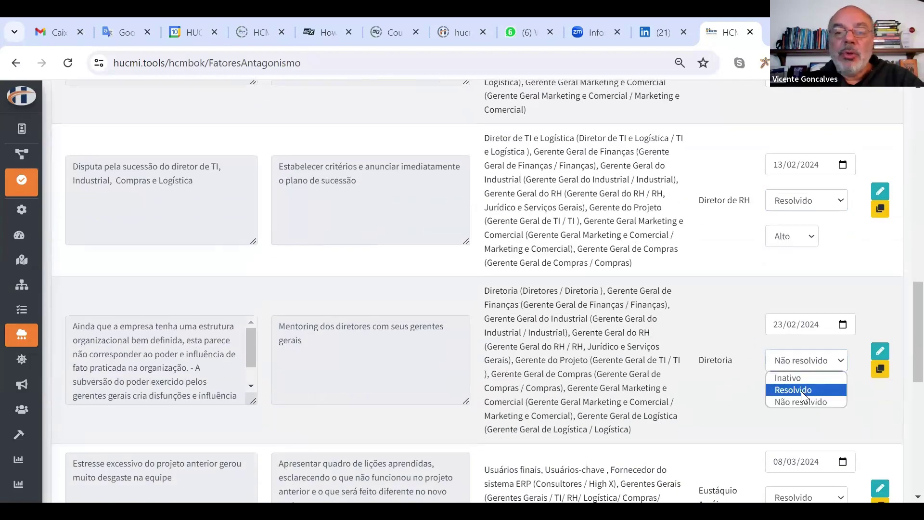
click(801, 391)
scroll(349, 361, down, 3)
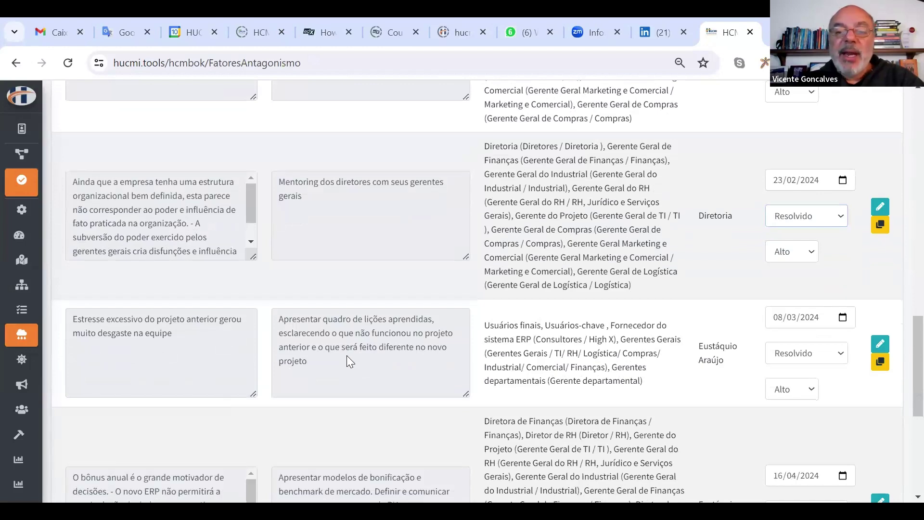
scroll(345, 359, down, 6)
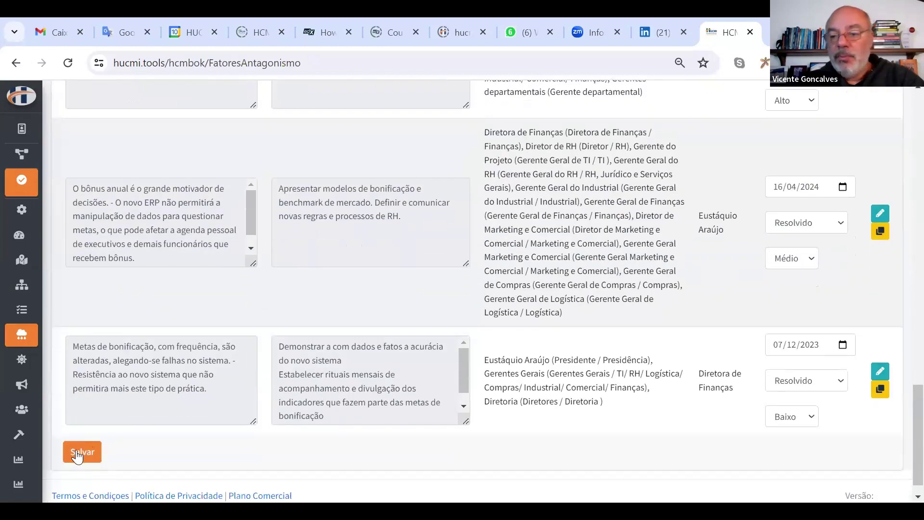
click(77, 457)
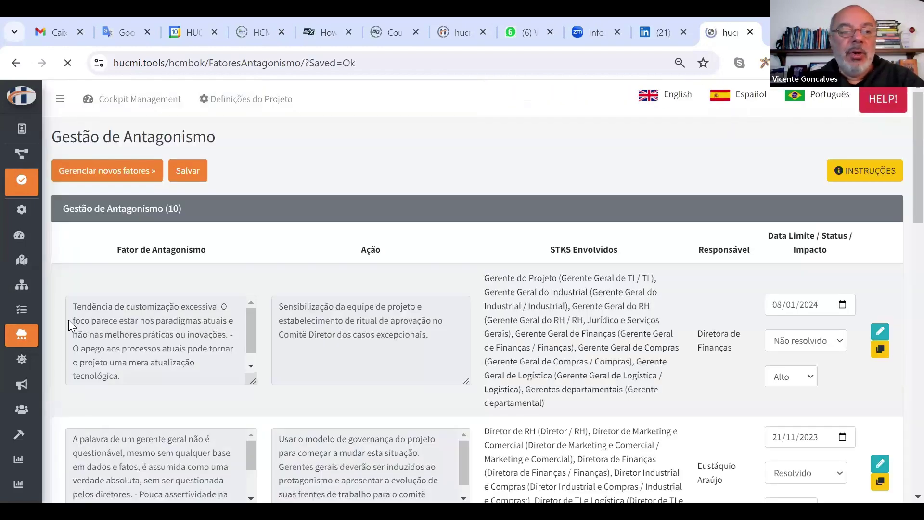
Step: Check the Cockpit Management gauges and return to the stakeholder map with influence factors in Gestão de Stakeholders
mouse_move(31, 230)
click(59, 238)
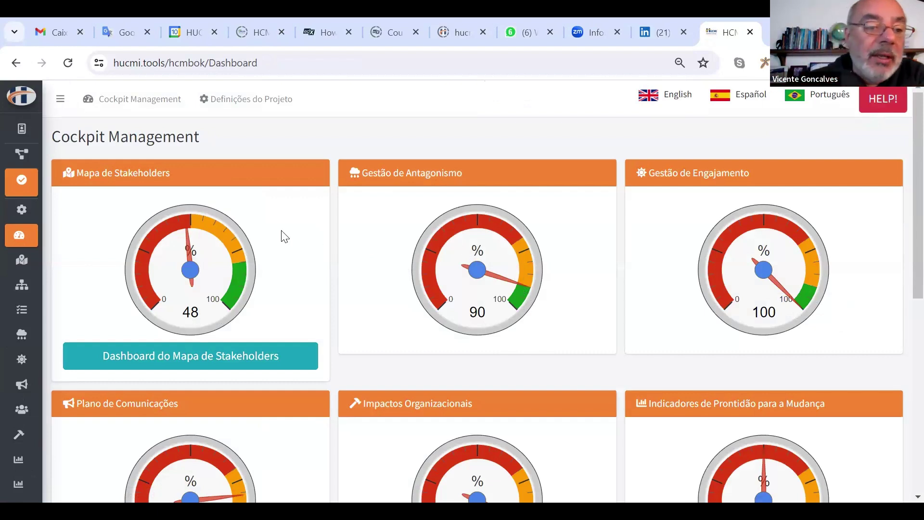
mouse_move(8, 198)
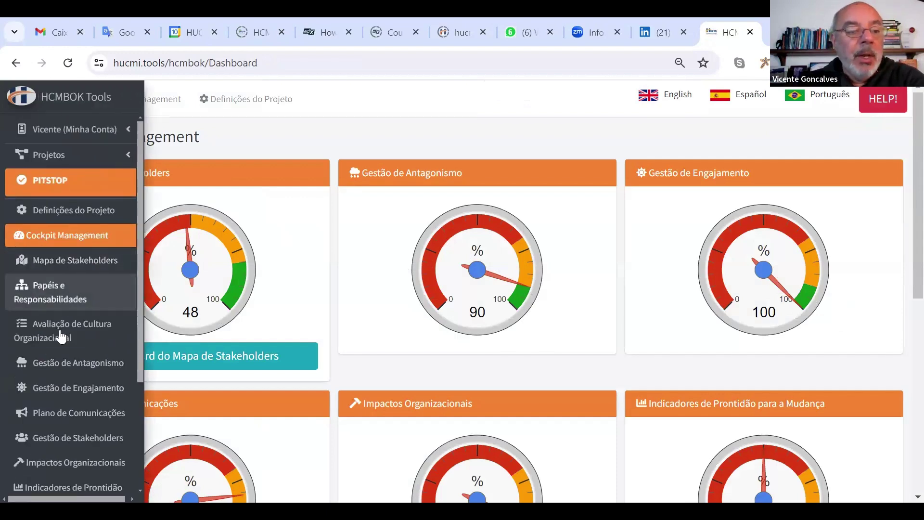
click(52, 440)
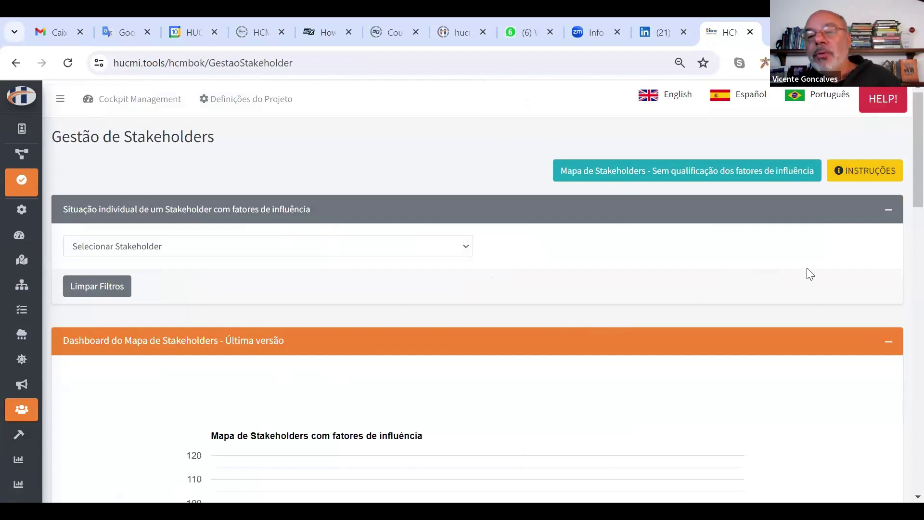
scroll(811, 277, down, 7)
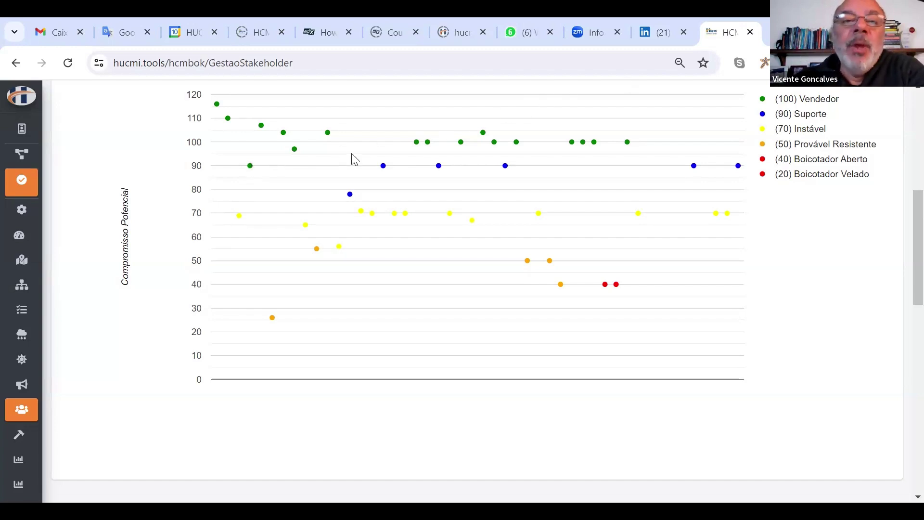
Step: Open the Diretora de Finanças page from her map point and review the factor statuses in Reflexo Individual
click(249, 166)
click(288, 159)
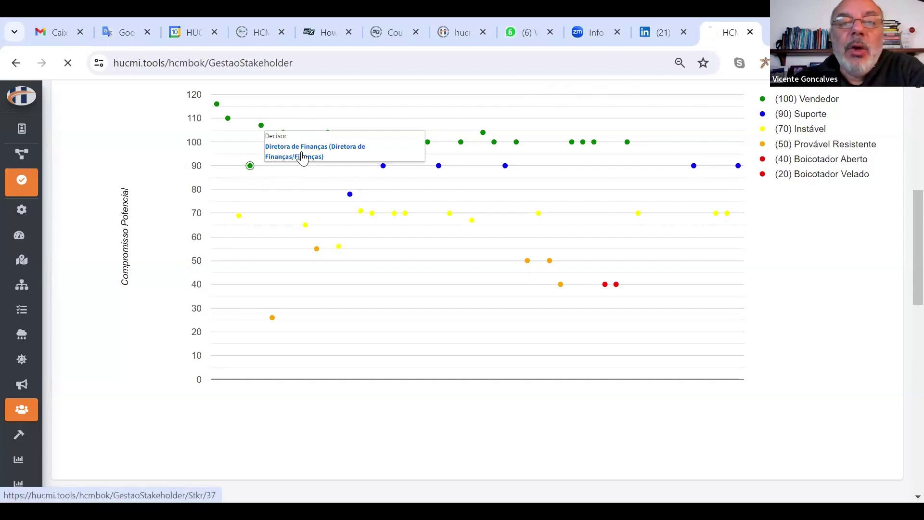
scroll(812, 322, down, 3)
scroll(814, 323, down, 4)
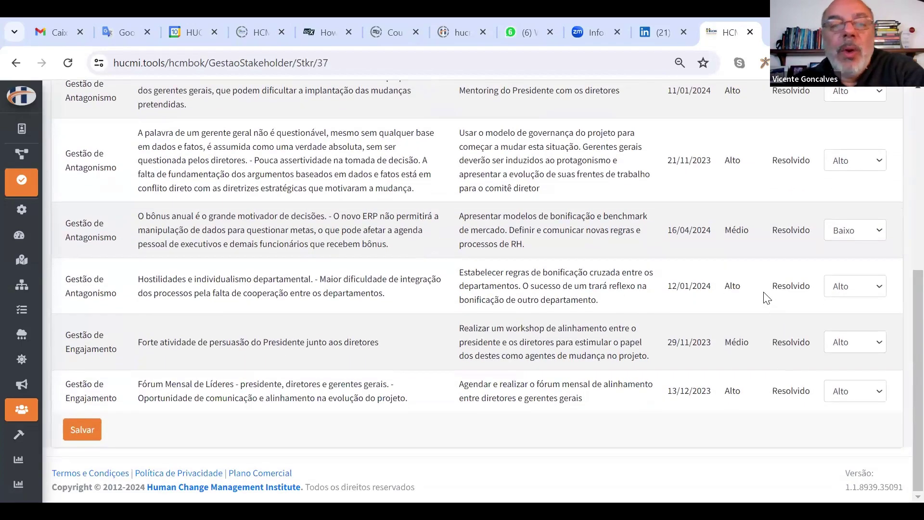
scroll(741, 318, up, 3)
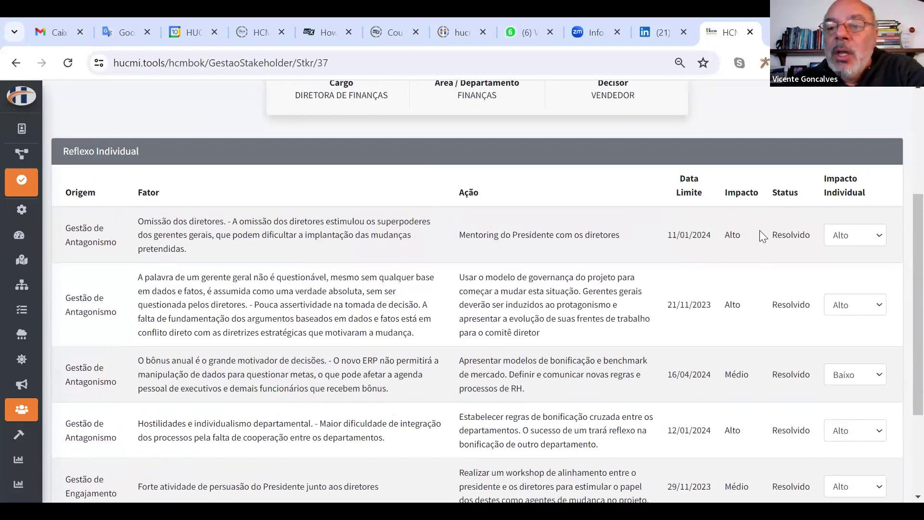
Step: Highlight the Mentoring do Presidente com os diretores action and play the finance director's interview recording in Reprodutor Multimídia
drag(459, 236, 636, 264)
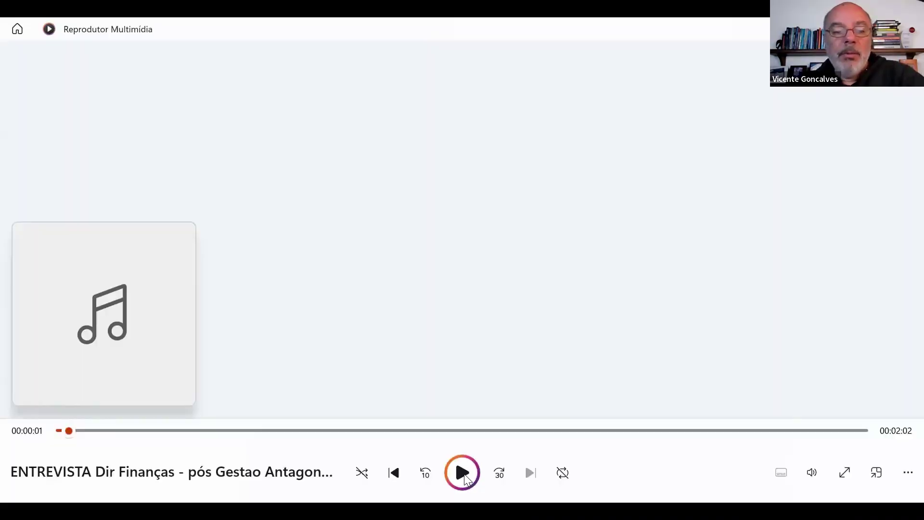
click(464, 474)
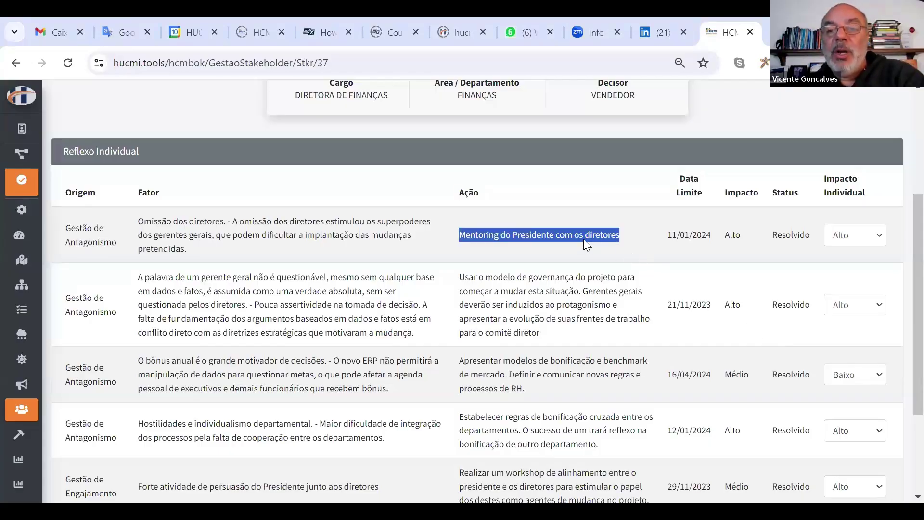
Step: Set Impacto Individual to Baixo for Omissão dos diretores and to Nenhum for the unquestionable general manager's word factor
click(880, 235)
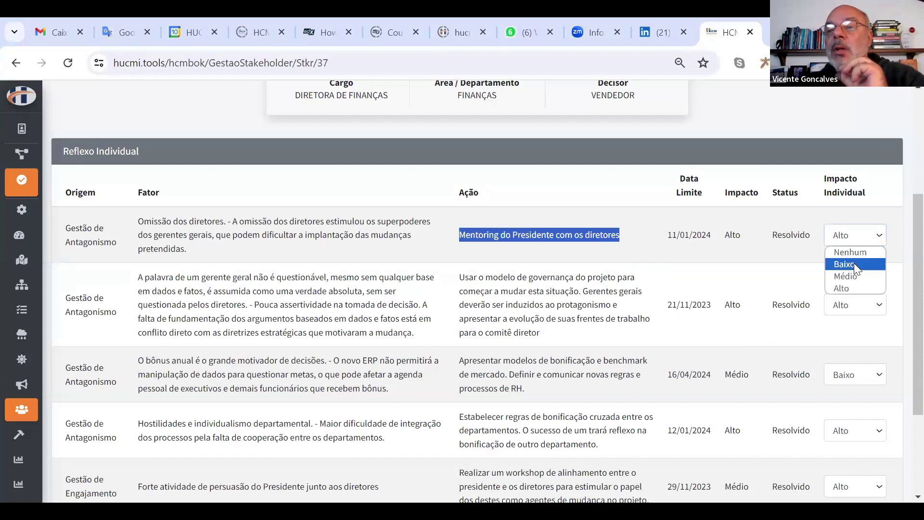
click(854, 264)
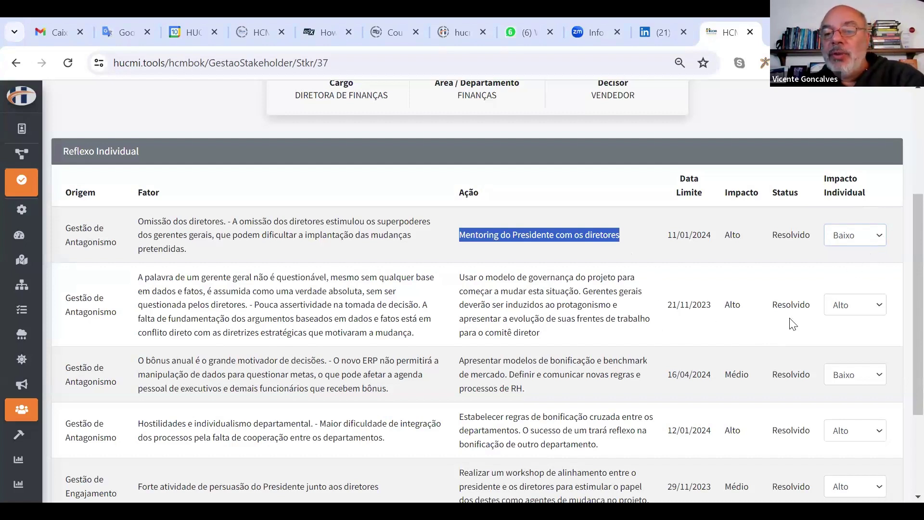
click(880, 307)
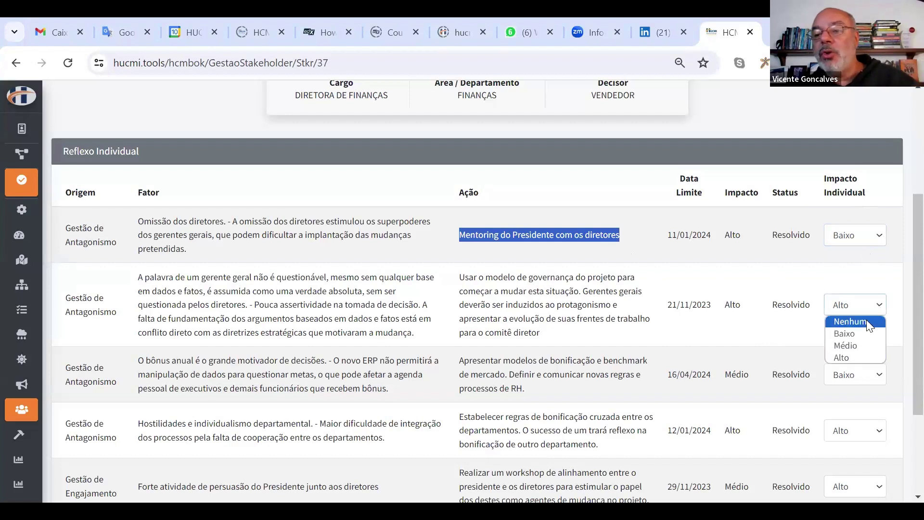
click(867, 320)
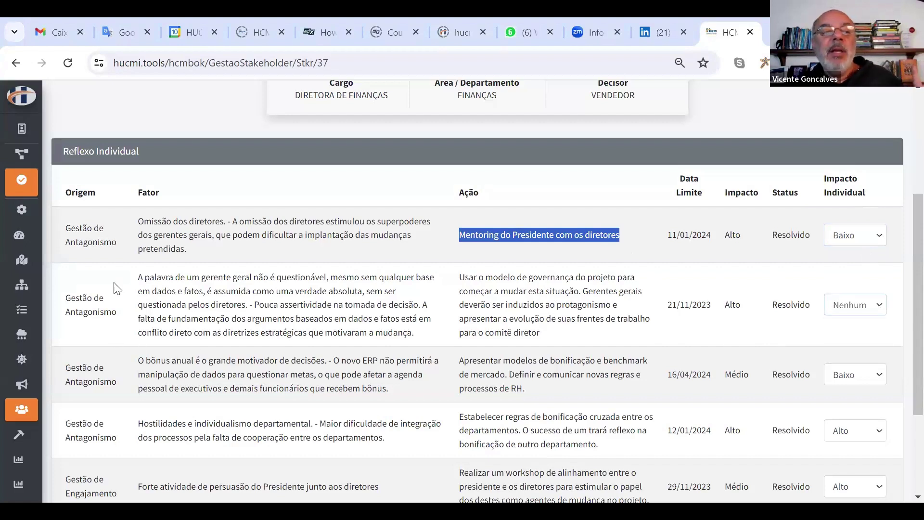
Step: Highlight the unquestionable general manager's word factor and set Impacto Individual to Nenhum for the annual bonus factor
drag(137, 278, 404, 345)
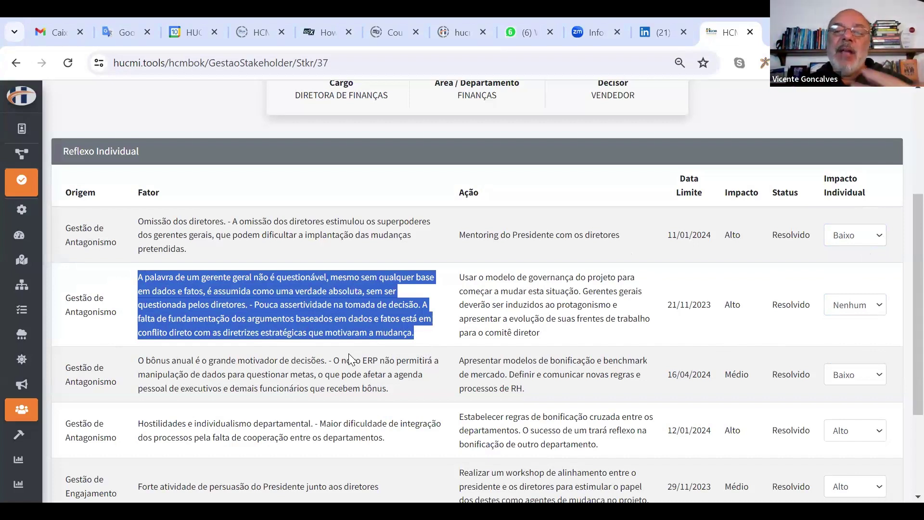
scroll(215, 325, down, 3)
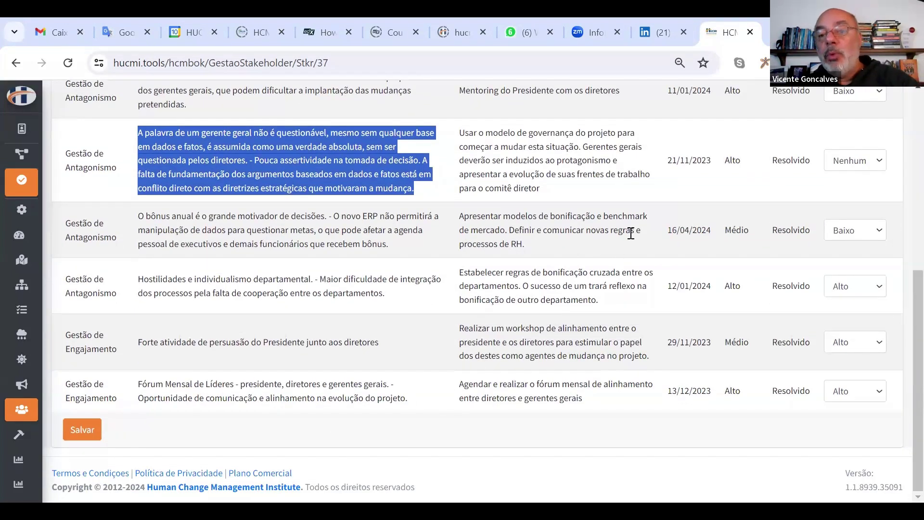
click(880, 230)
click(866, 245)
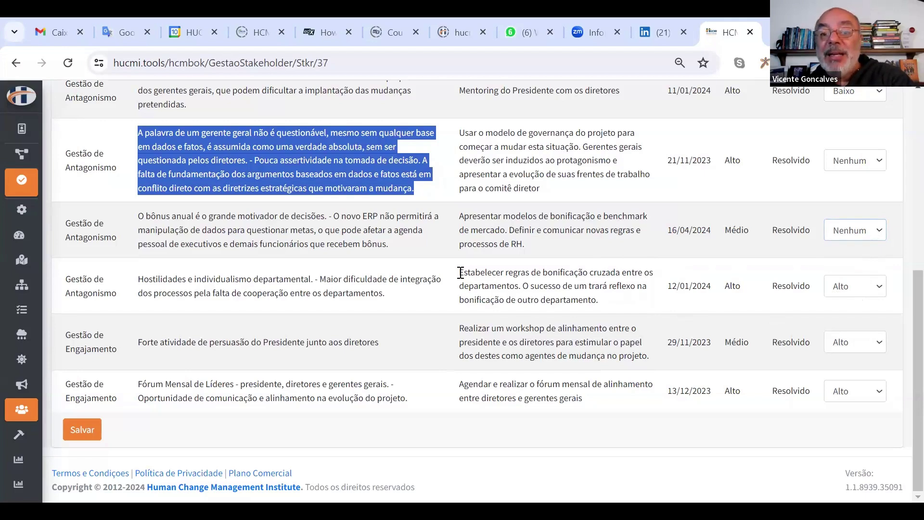
Step: Highlight the cross-department bonus rules action and set Impacto Individual to Nenhum for Hostilidades e individualismo departamental
drag(462, 275, 602, 301)
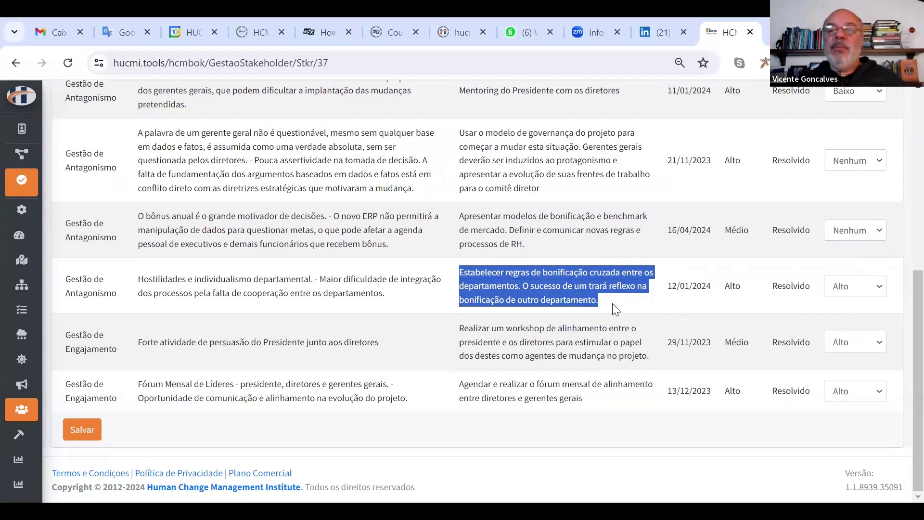
click(877, 291)
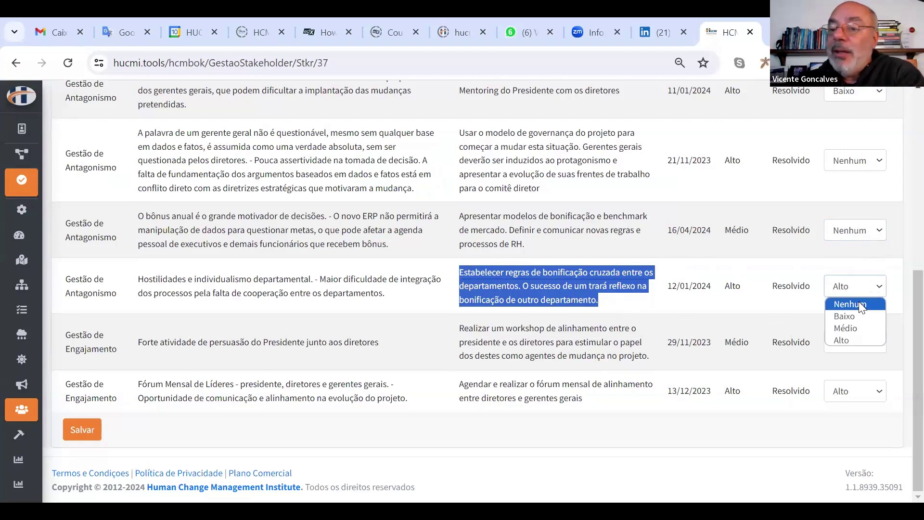
click(859, 303)
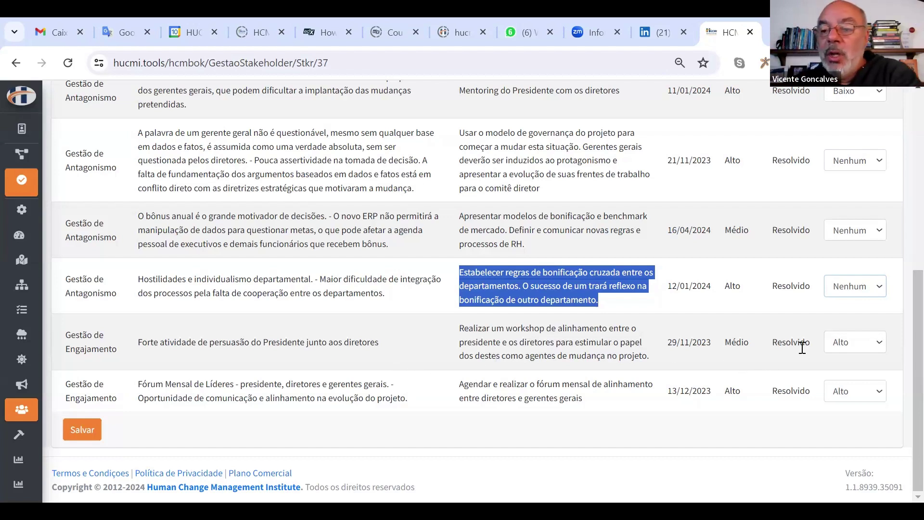
Step: Keep Impacto Individual at Alto for Forte atividade de persuasão do Presidente junto aos diretores and save the individual impacts
drag(805, 344, 778, 346)
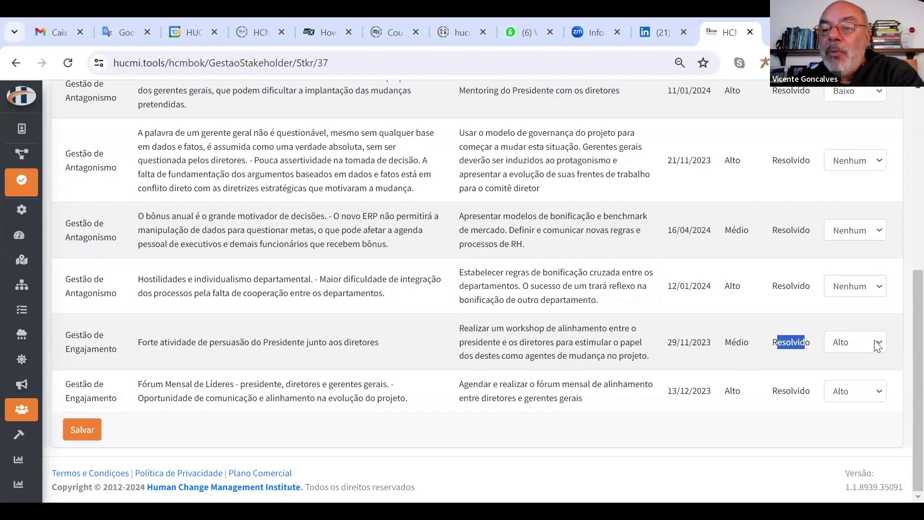
click(878, 345)
click(849, 392)
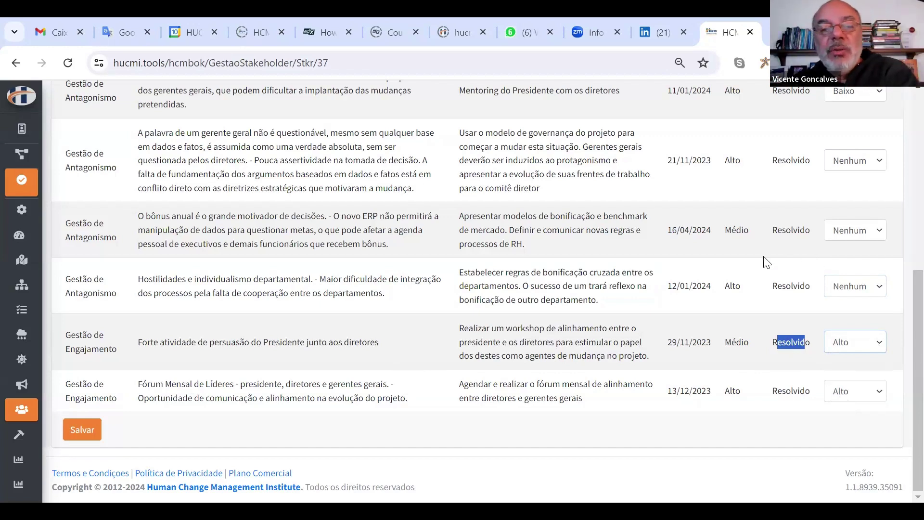
click(80, 433)
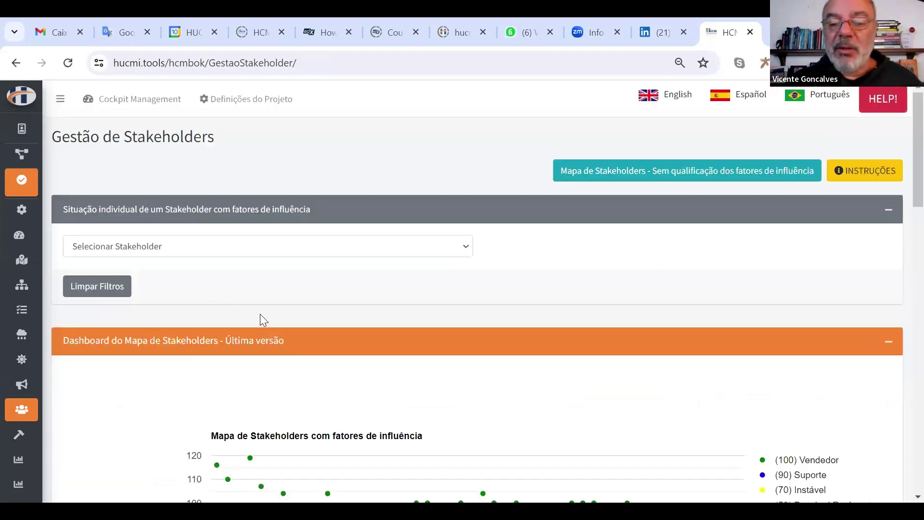
Step: Identify the Diretora de Finanças point on the stakeholder map with influence factors and review the map
scroll(260, 325, down, 3)
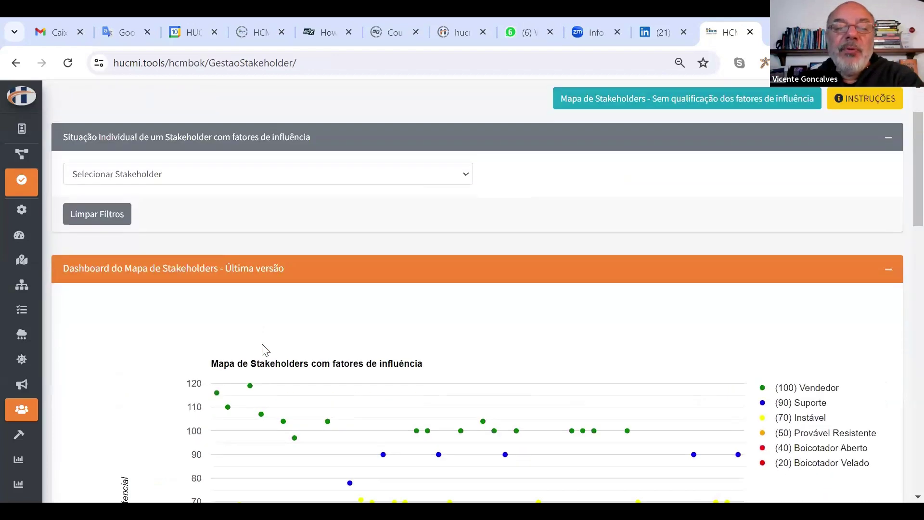
mouse_move(250, 314)
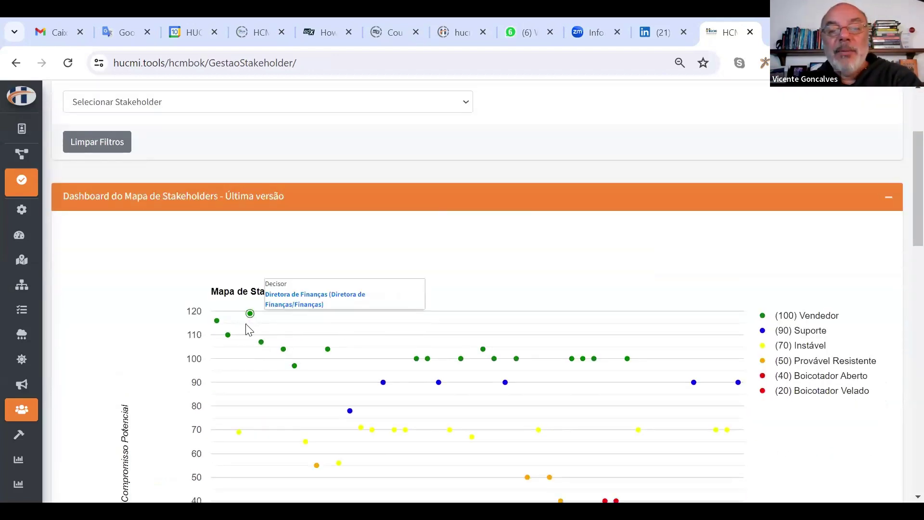
scroll(255, 337, down, 3)
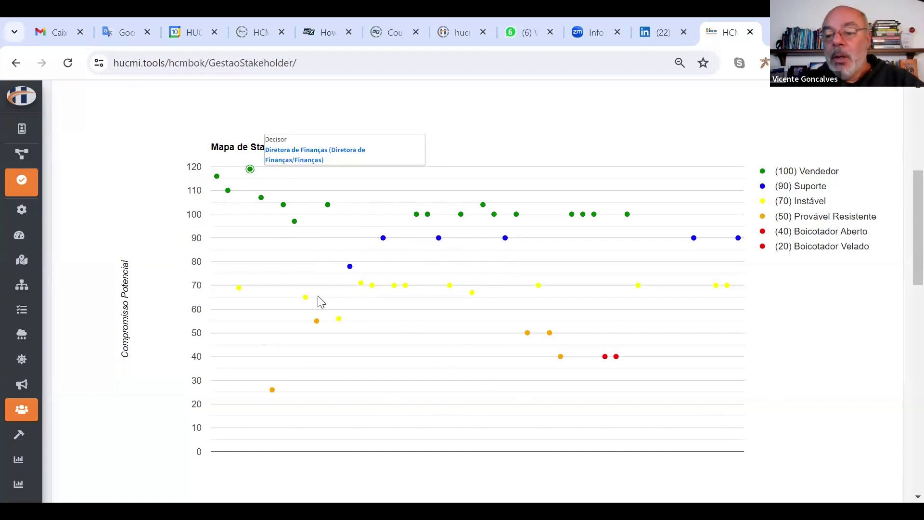
scroll(322, 302, down, 3)
Step: Open Cockpit Management and check the gauges for the project's change management areas
mouse_move(37, 256)
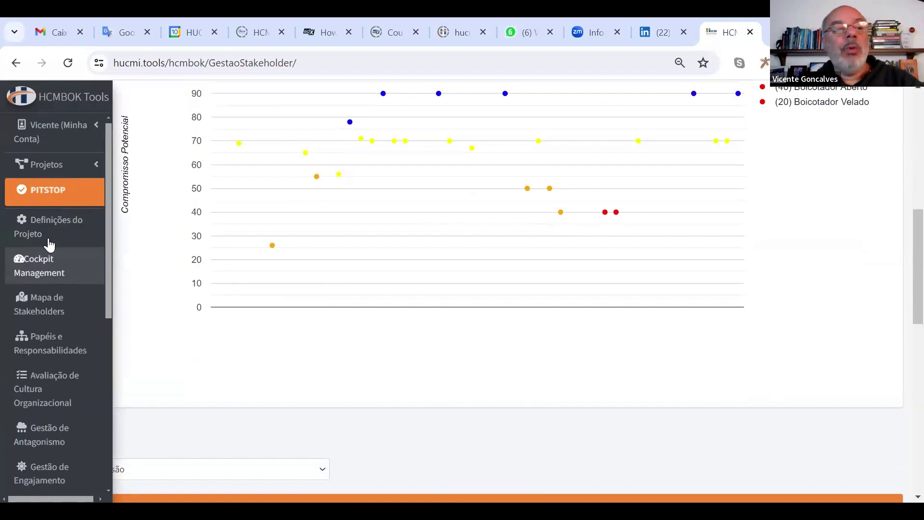
scroll(50, 246, down, 2)
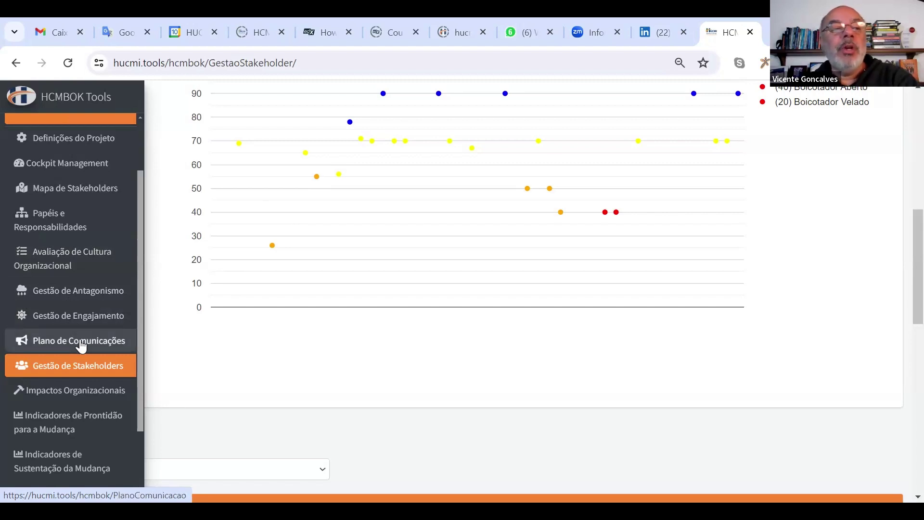
click(67, 171)
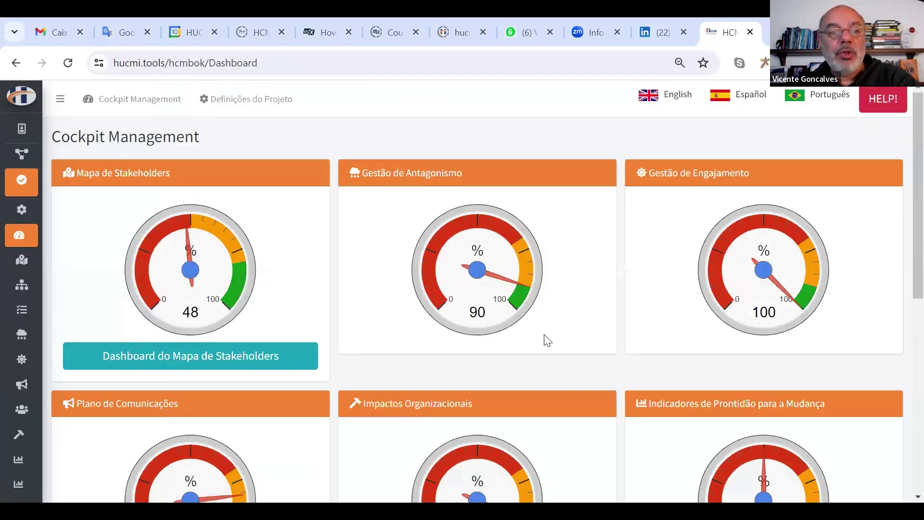
scroll(548, 346, down, 2)
Step: Open the Pasta de Projetos and view the sharing settings of the PITSTOP project
mouse_move(10, 164)
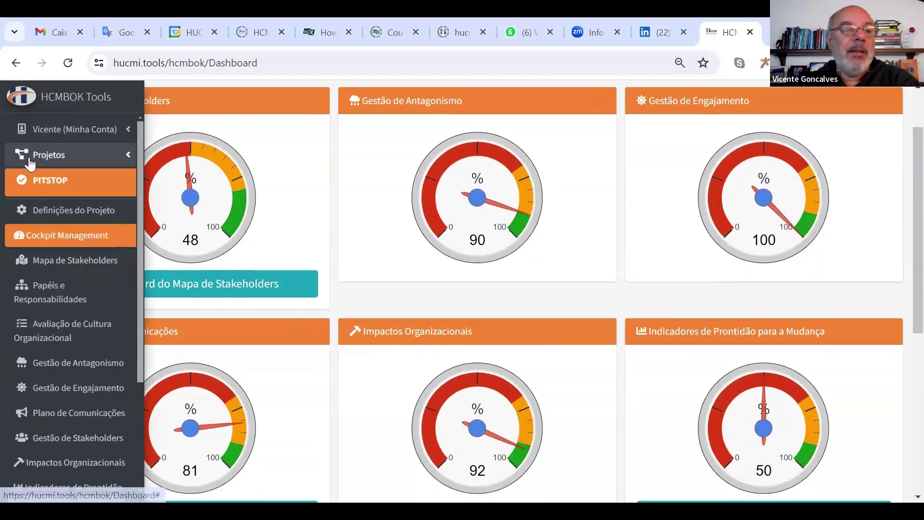
click(55, 155)
click(58, 206)
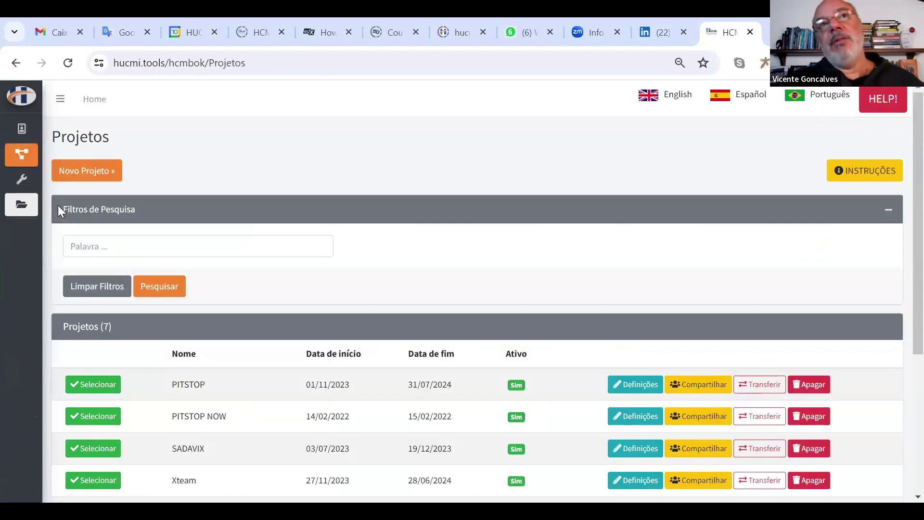
click(693, 388)
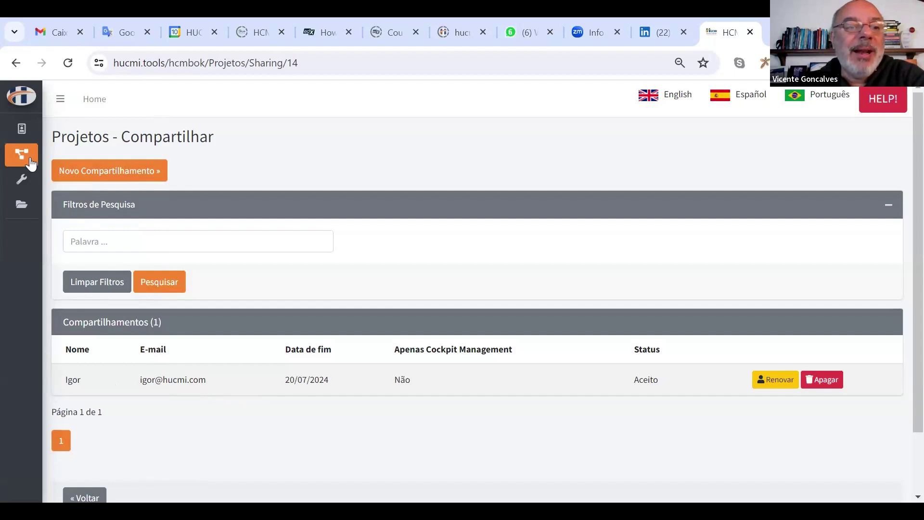
Step: Return to the Pasta de Projetos and select the PITSTOP project
mouse_move(56, 191)
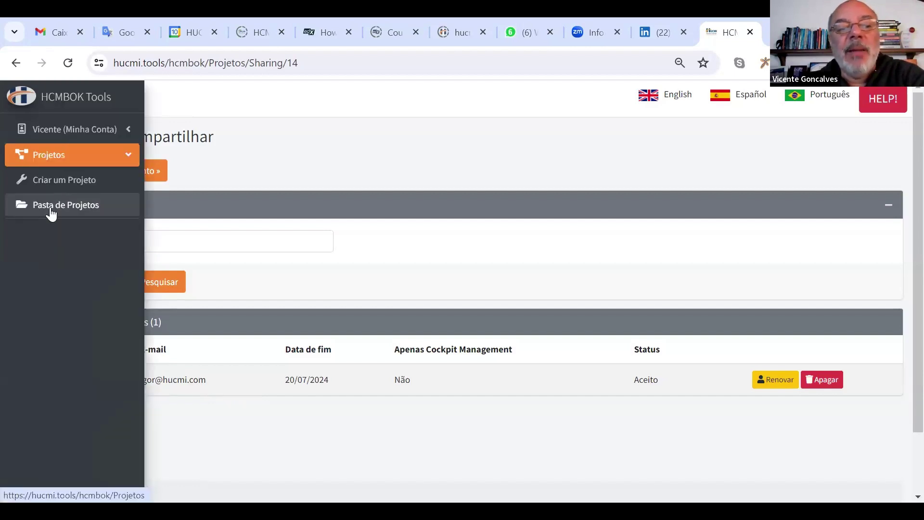
click(50, 209)
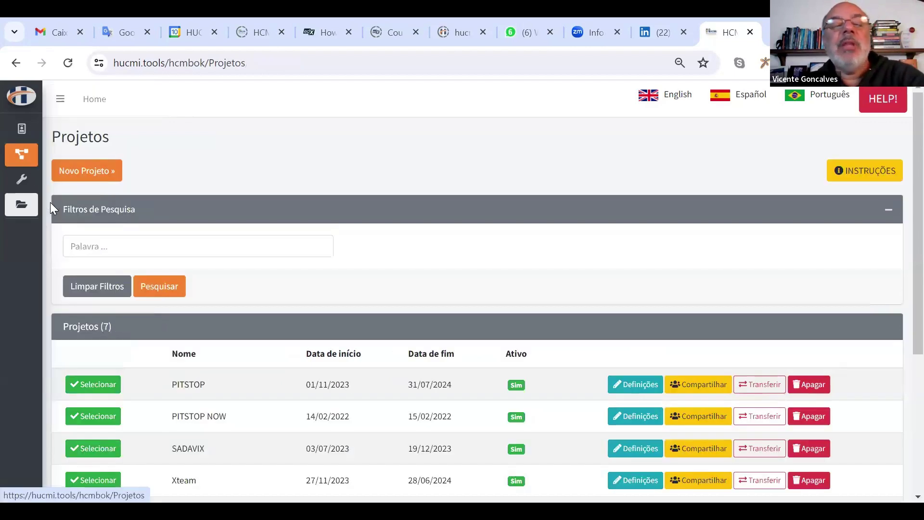
click(110, 381)
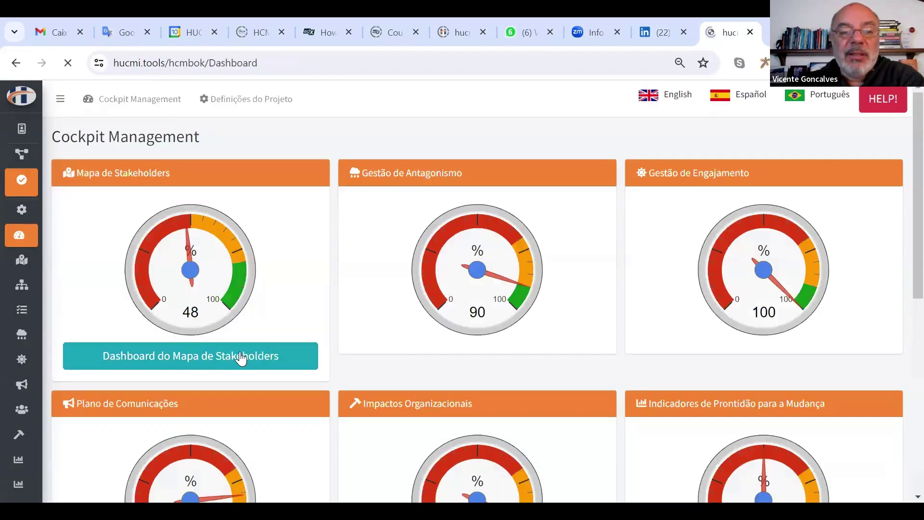
Step: Check the cockpit gauges, then view all Plano de Comunicações dashboards and examine the Summary Chart
mouse_move(41, 313)
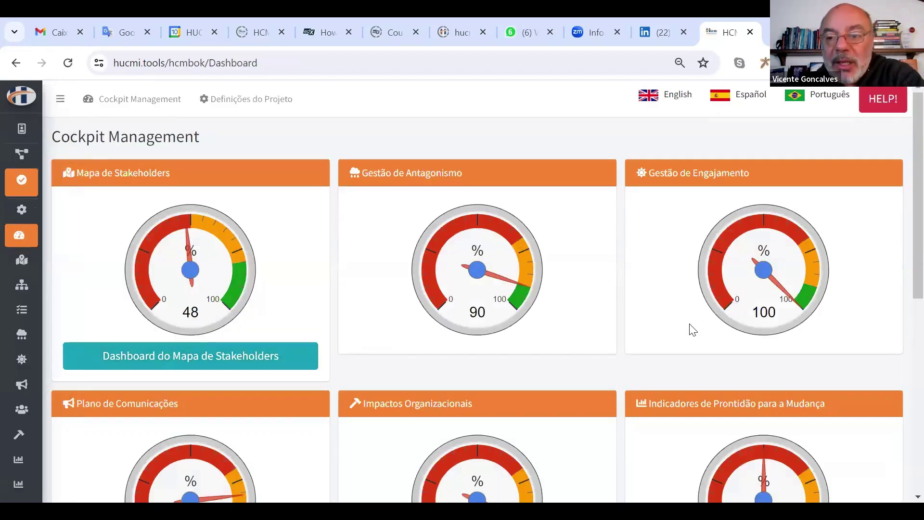
scroll(686, 357, down, 6)
scroll(685, 360, up, 2)
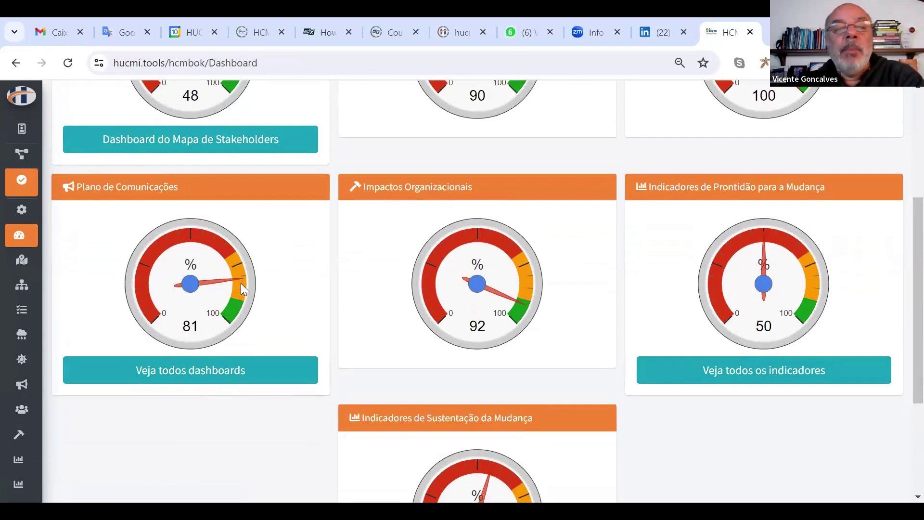
click(195, 371)
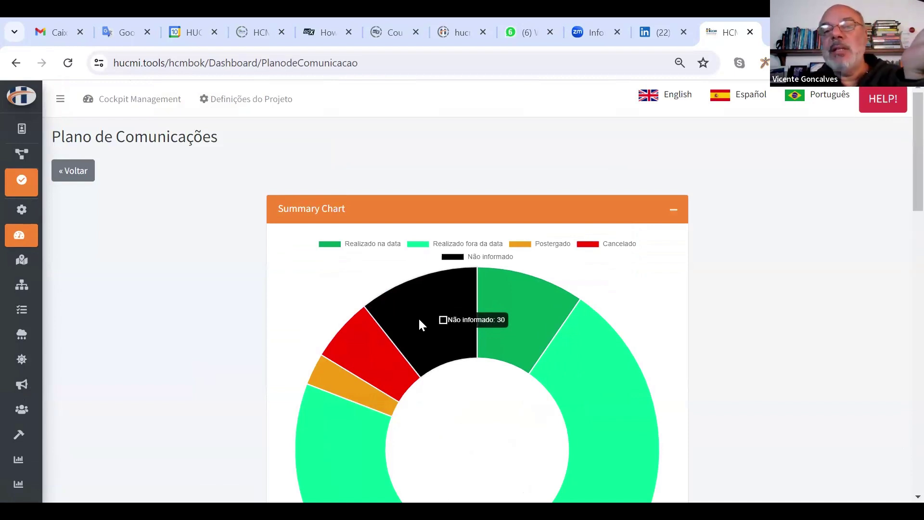
scroll(735, 304, down, 3)
scroll(735, 309, down, 5)
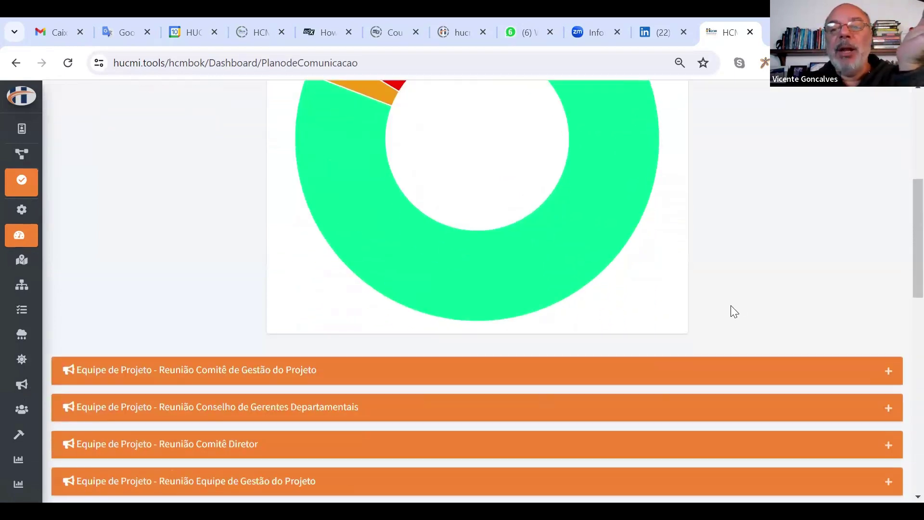
Step: Expand the Reunião Comitê de Gestão do Projeto dashboard and examine its event status and performance charts
click(890, 323)
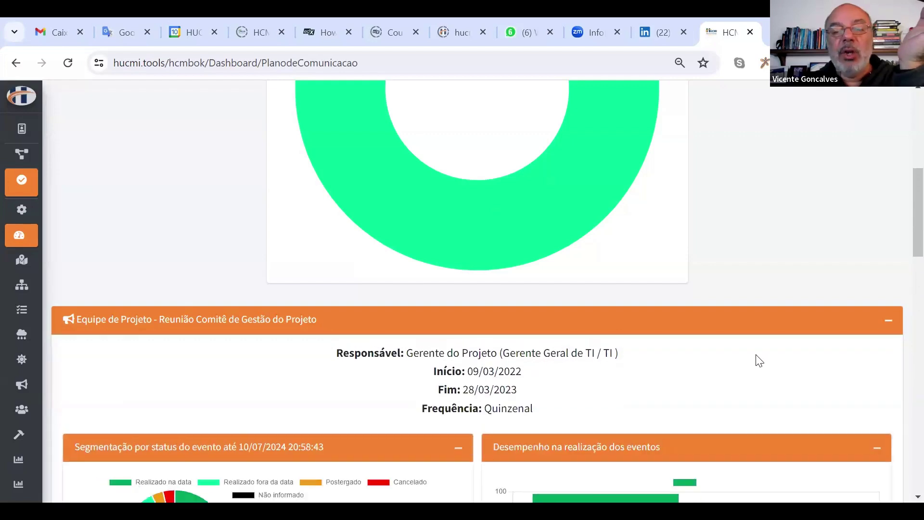
scroll(756, 355, down, 6)
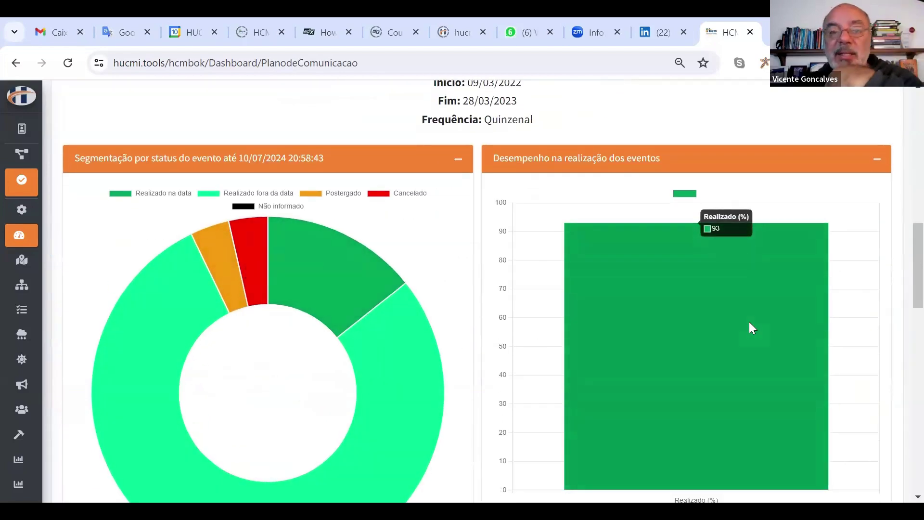
scroll(742, 322, up, 5)
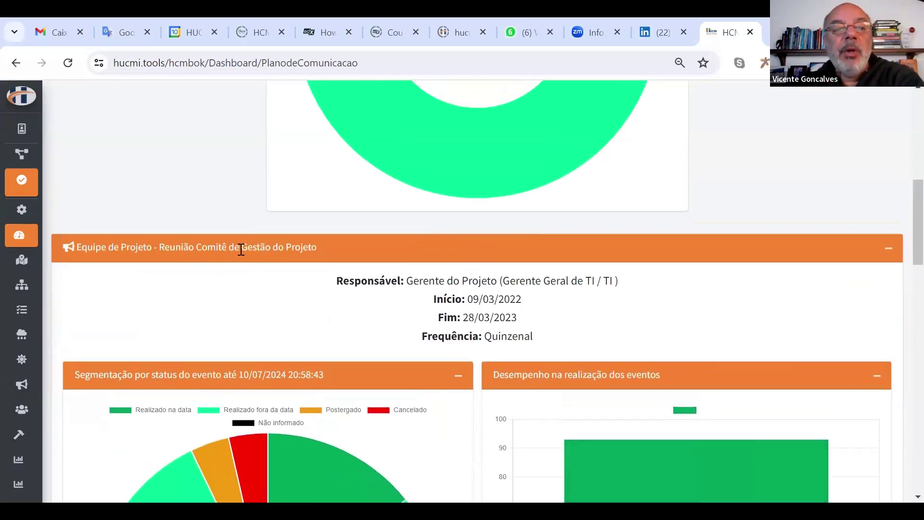
scroll(688, 406, down, 5)
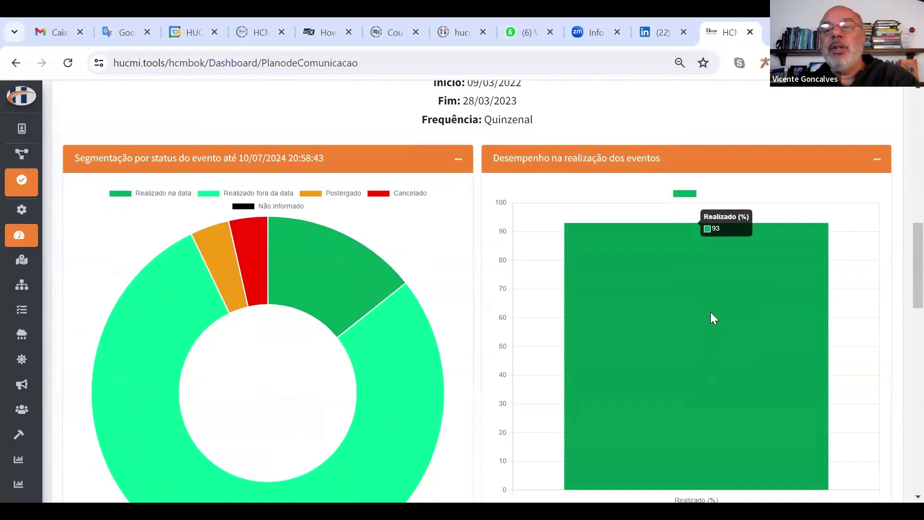
Step: Expand the Reunião Conselho de Gerentes Departamentais dashboard and examine its event status and performance charts
scroll(711, 312, down, 6)
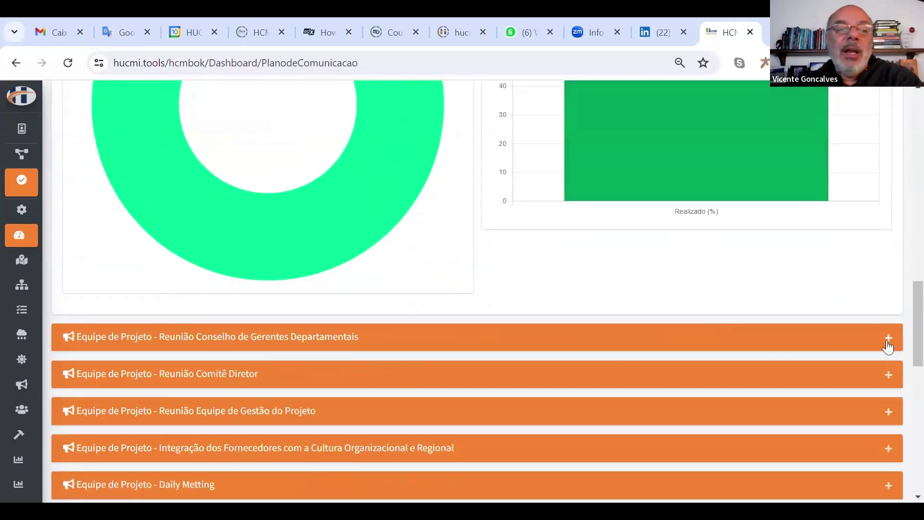
click(888, 342)
scroll(540, 309, down, 5)
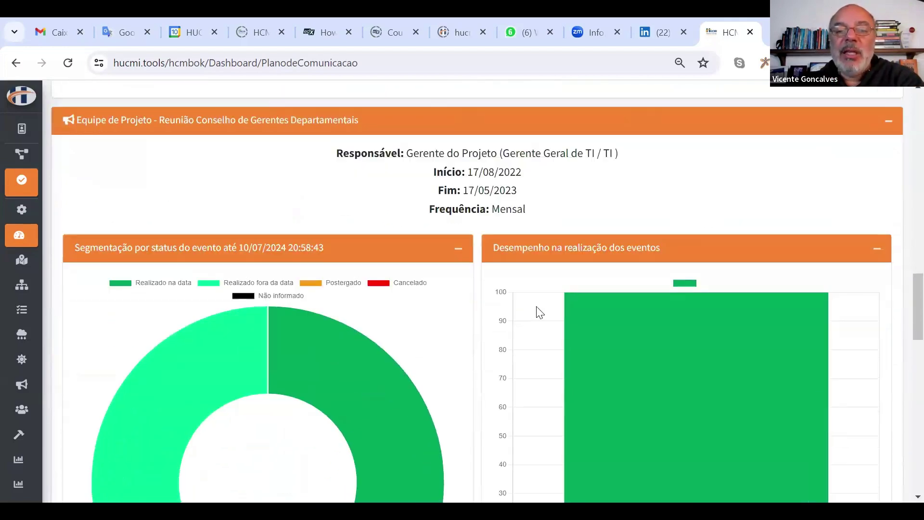
mouse_move(714, 383)
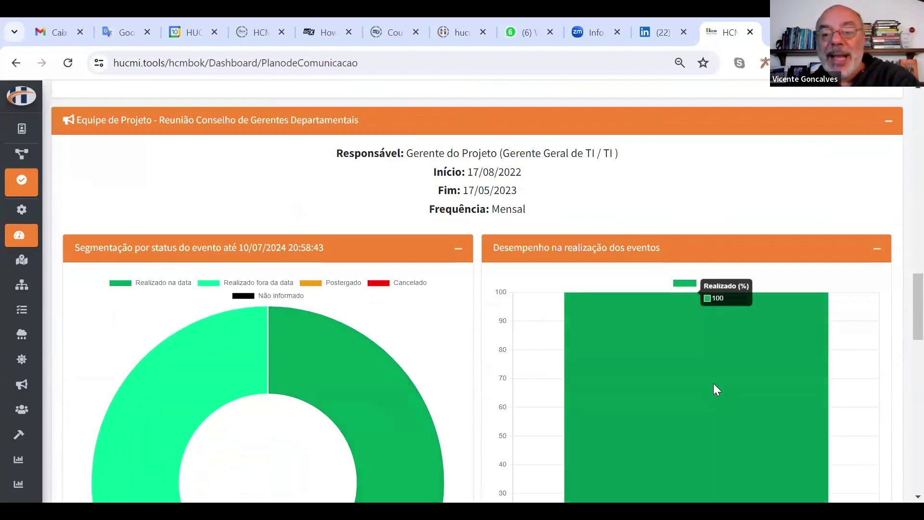
mouse_move(328, 393)
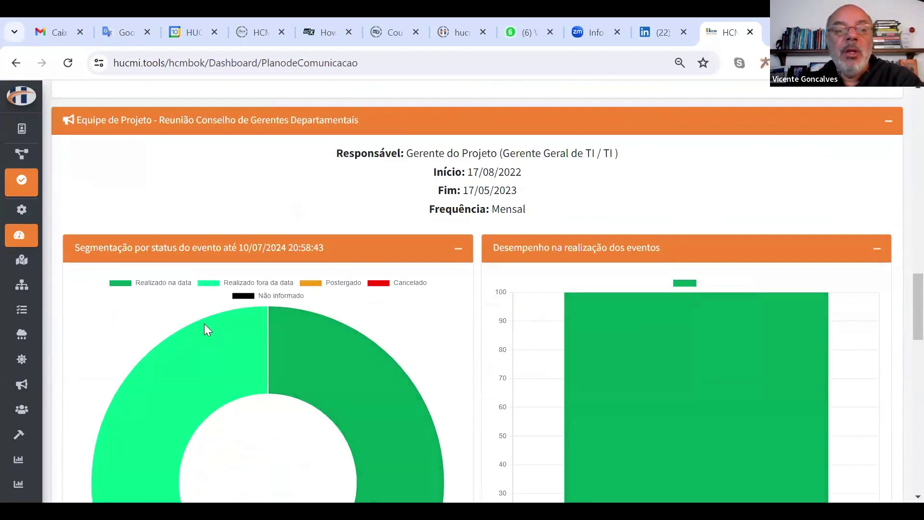
Step: Look over the remaining communication event dashboards and open the Plano de Comunicações event list for Equipe de Projeto
scroll(201, 322, down, 6)
scroll(205, 323, down, 4)
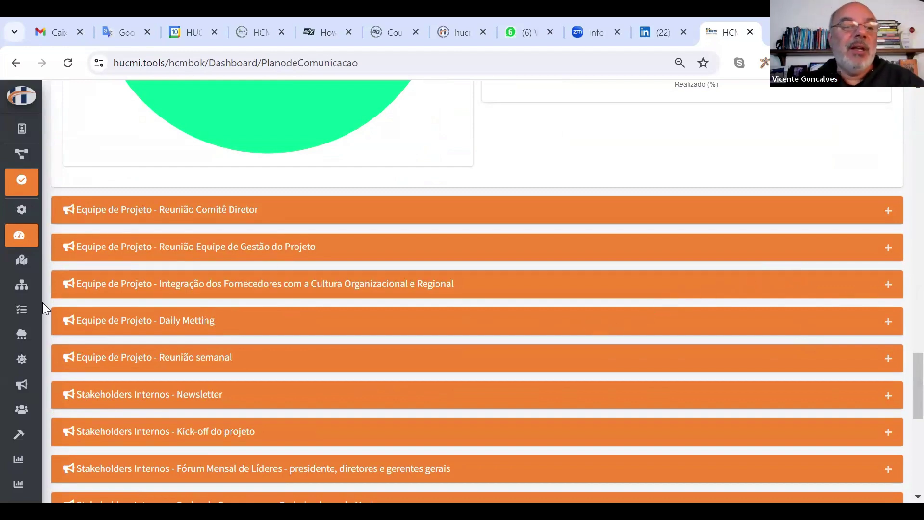
click(64, 419)
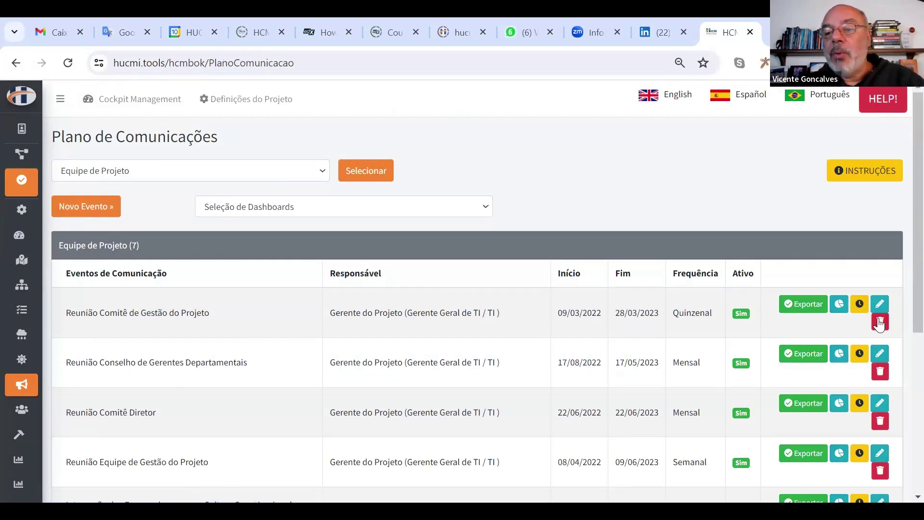
Step: Review the scheduled dates and statuses of Reunião Comitê de Gestão do Projeto, save the list and return to the communication plan
click(859, 305)
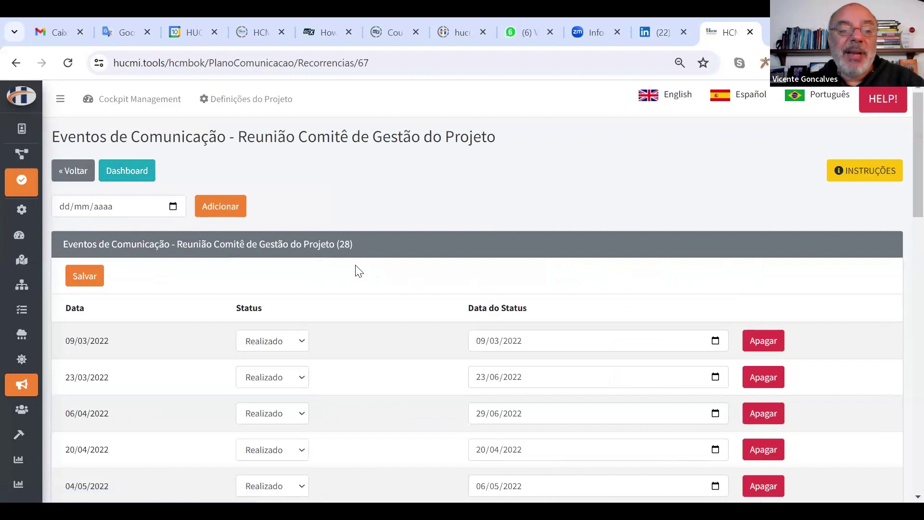
scroll(347, 265, down, 3)
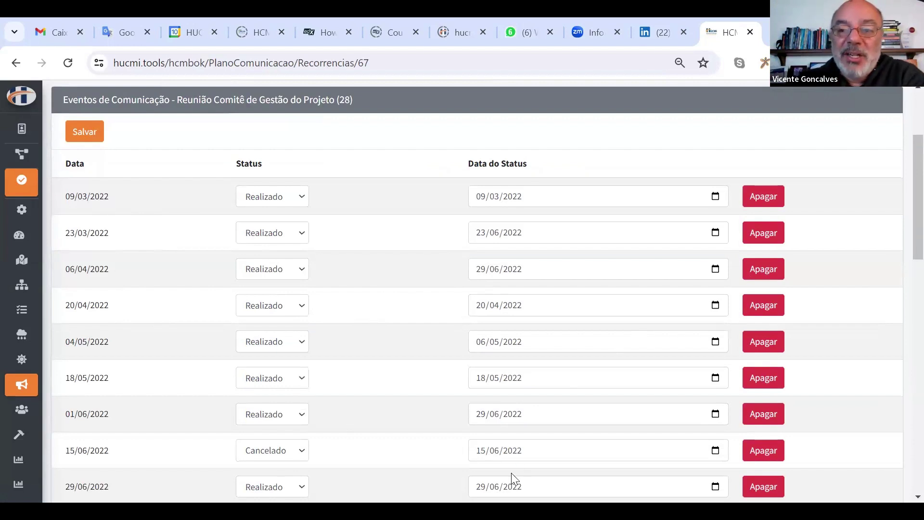
scroll(339, 352, down, 3)
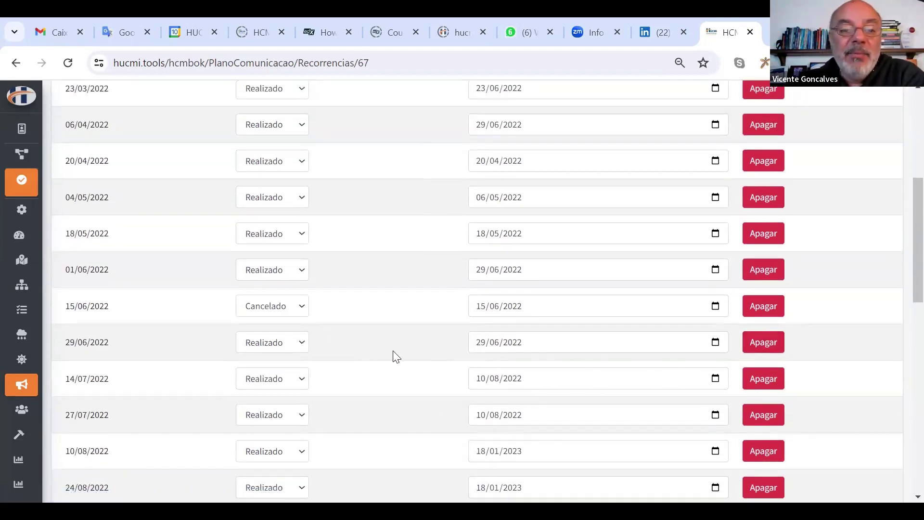
scroll(364, 342, up, 5)
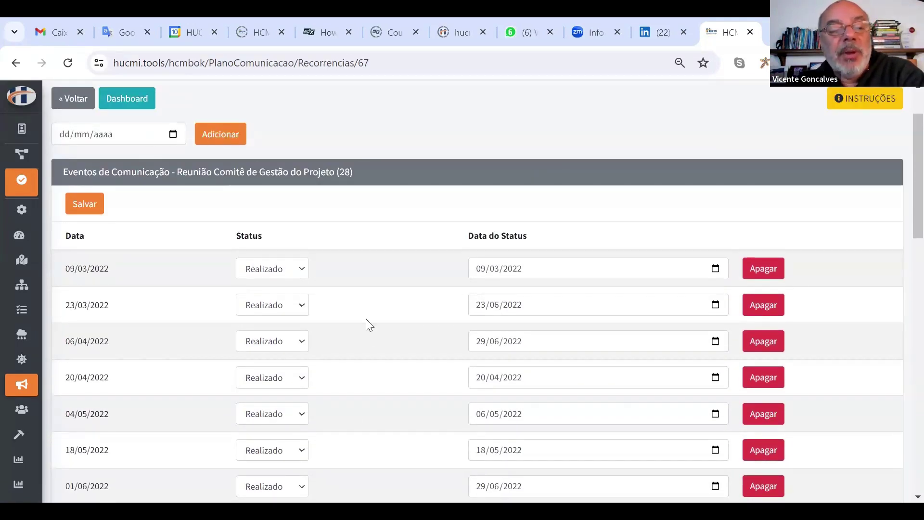
scroll(369, 325, down, 6)
scroll(369, 327, down, 10)
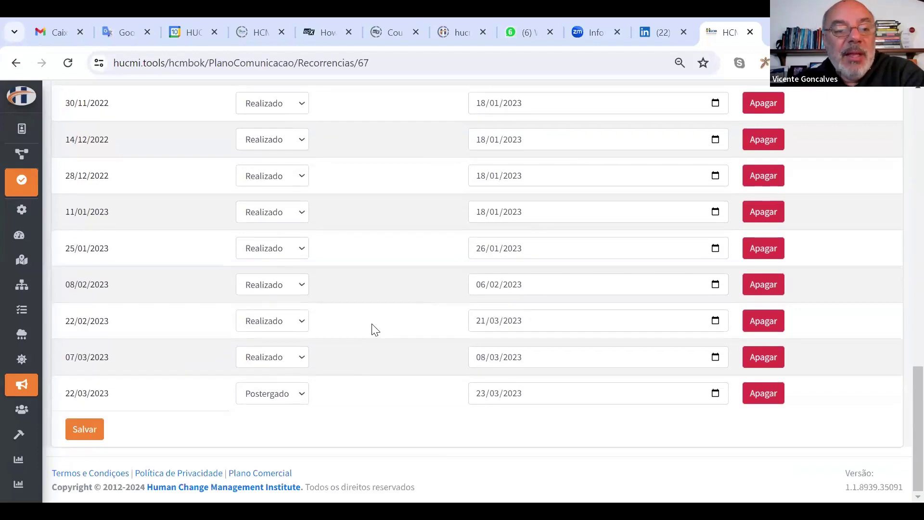
click(85, 429)
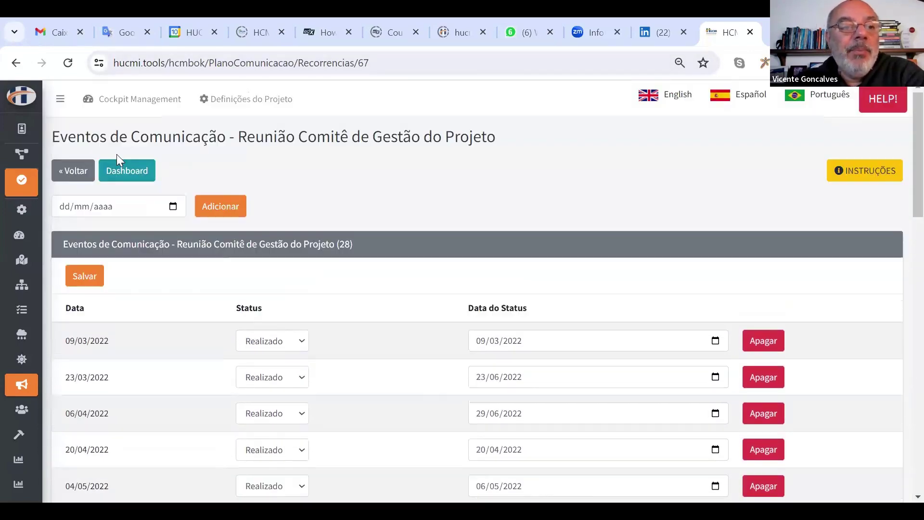
click(72, 173)
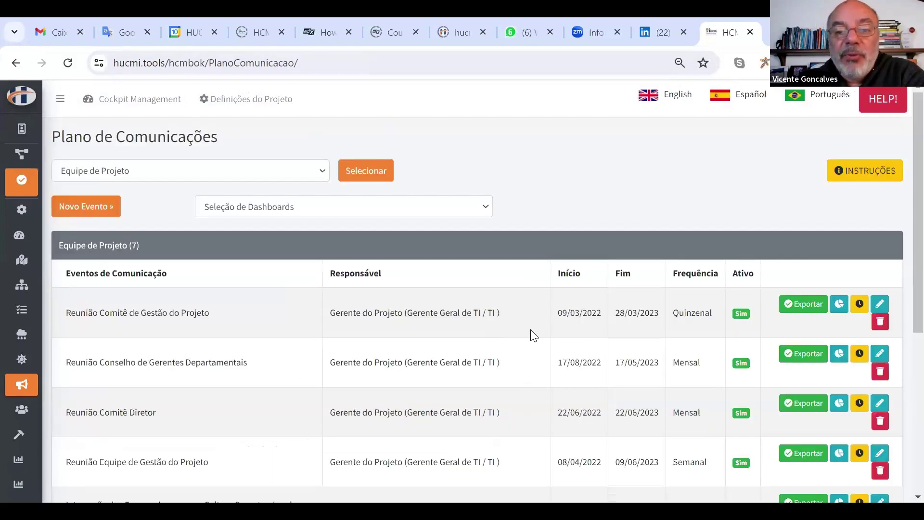
Step: Review the scheduled dates and statuses of Reunião Comitê Diretor and return to the communication plan
scroll(533, 336, down, 3)
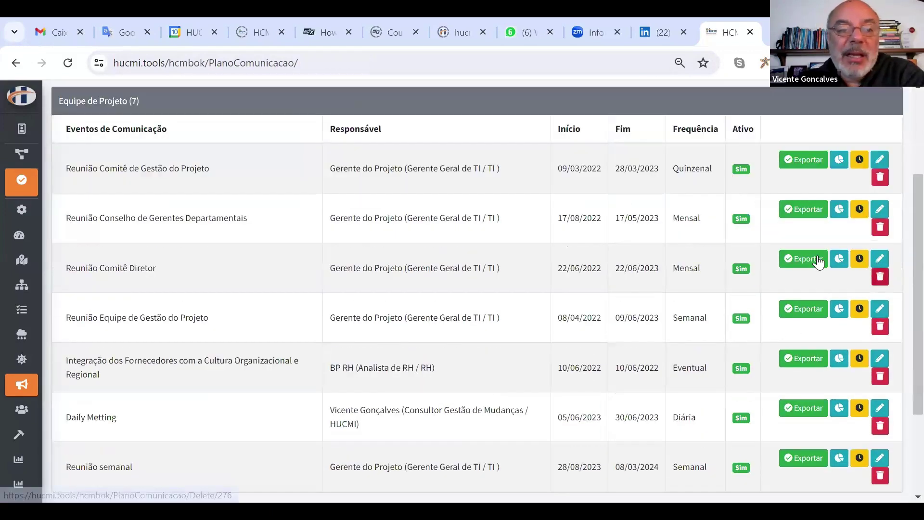
click(814, 260)
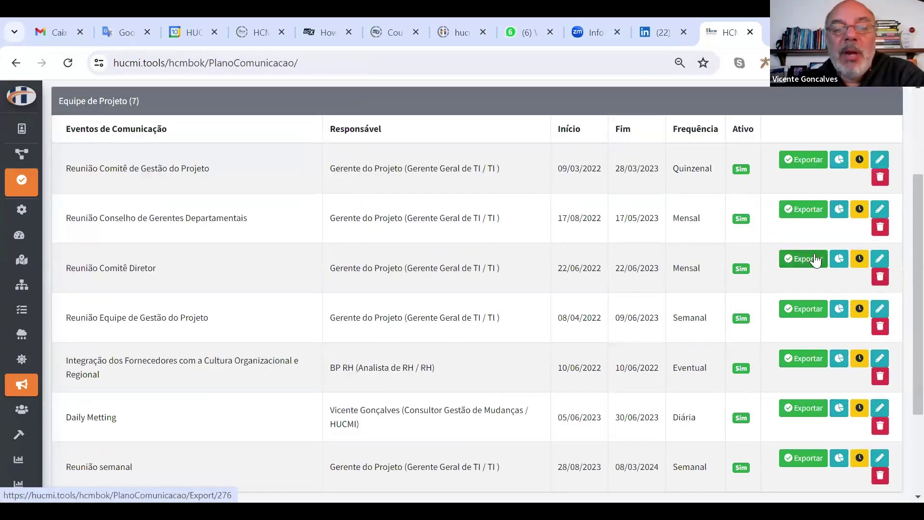
click(860, 261)
scroll(425, 302, down, 10)
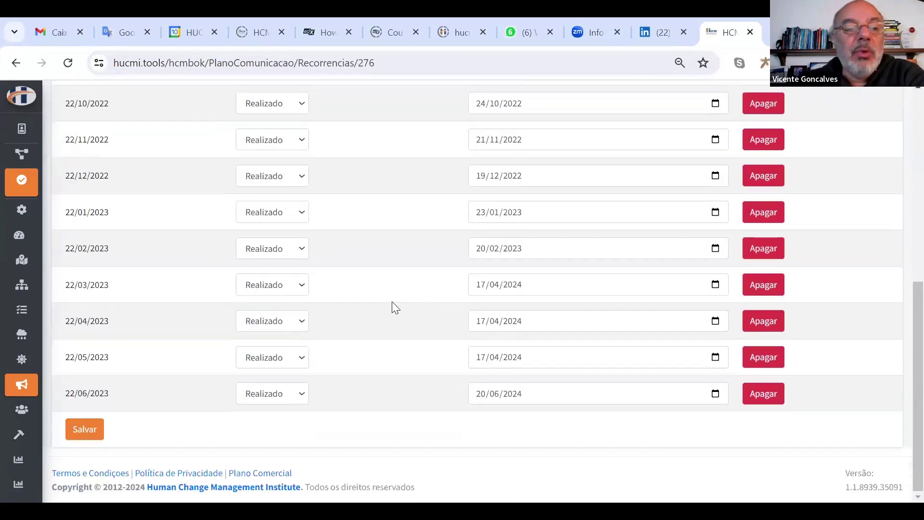
scroll(186, 299, up, 8)
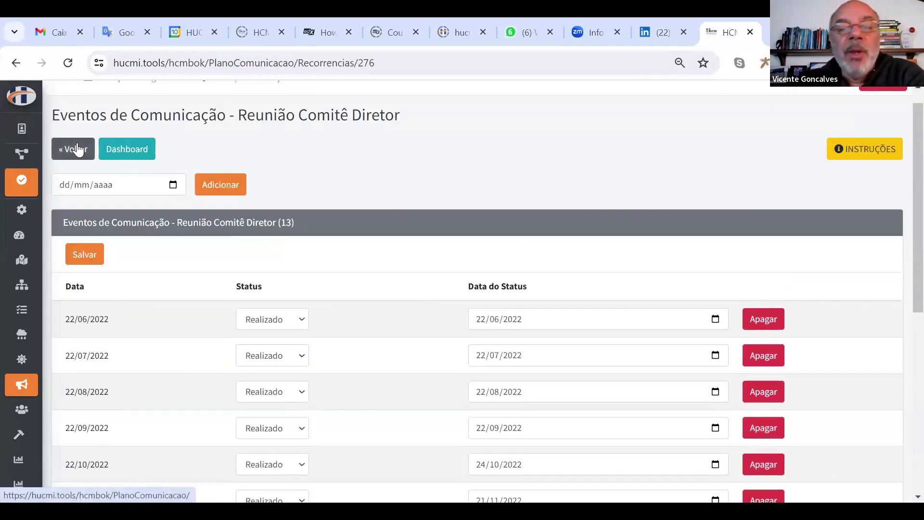
click(77, 150)
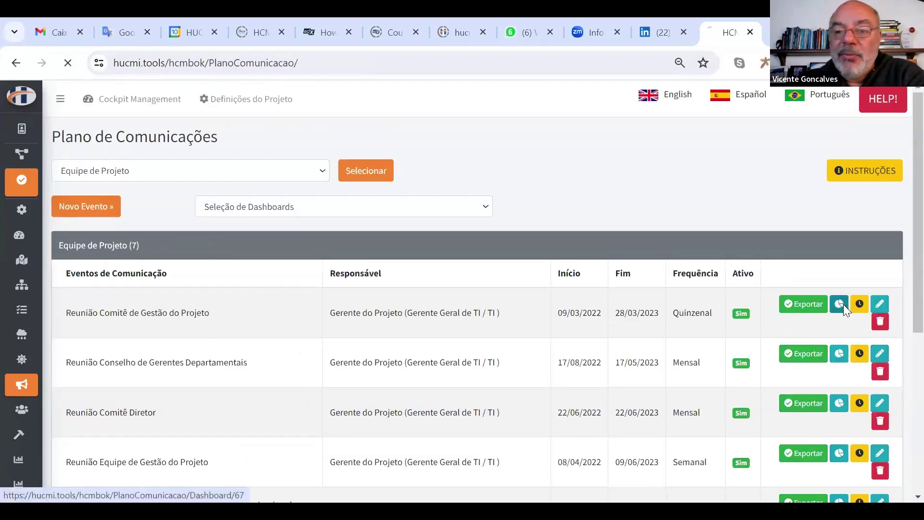
Step: View the individual dashboards of Reunião Comitê de Gestão do Projeto and Reunião Conselho de Gerentes Departamentais, returning to the event list after each
click(841, 304)
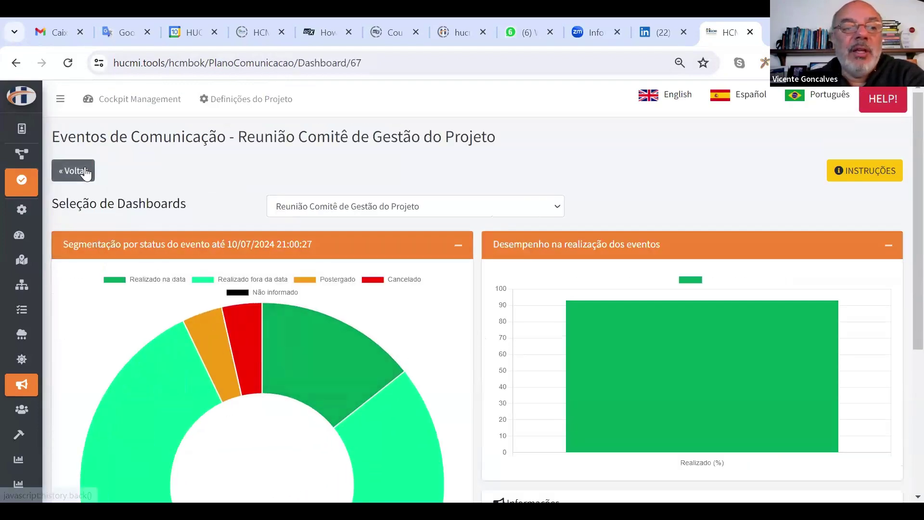
click(84, 172)
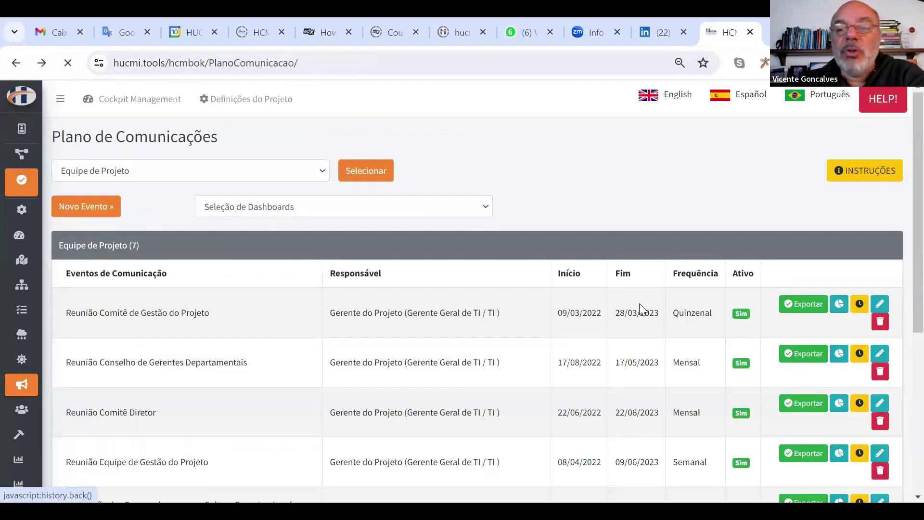
click(840, 353)
mouse_move(10, 154)
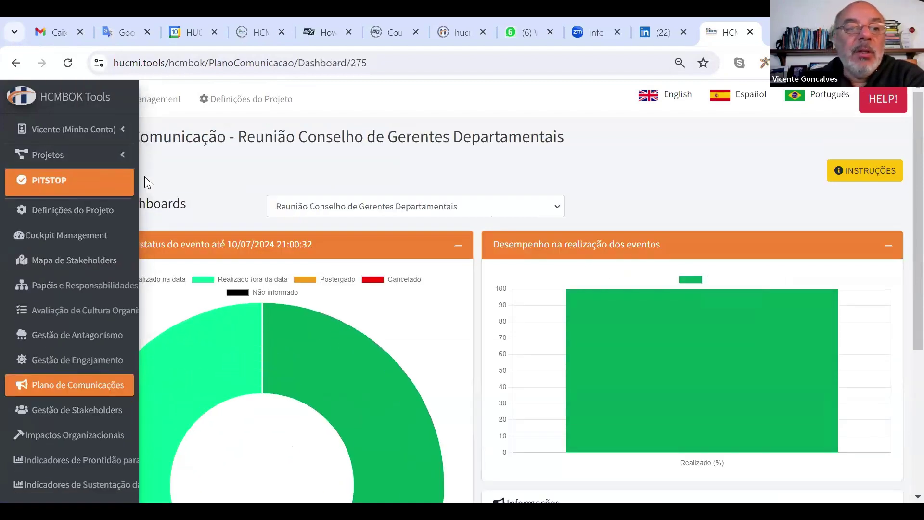
click(85, 174)
Step: View the Daily Metting event's dashboard and return to the event list
scroll(674, 313, down, 4)
scroll(738, 349, down, 2)
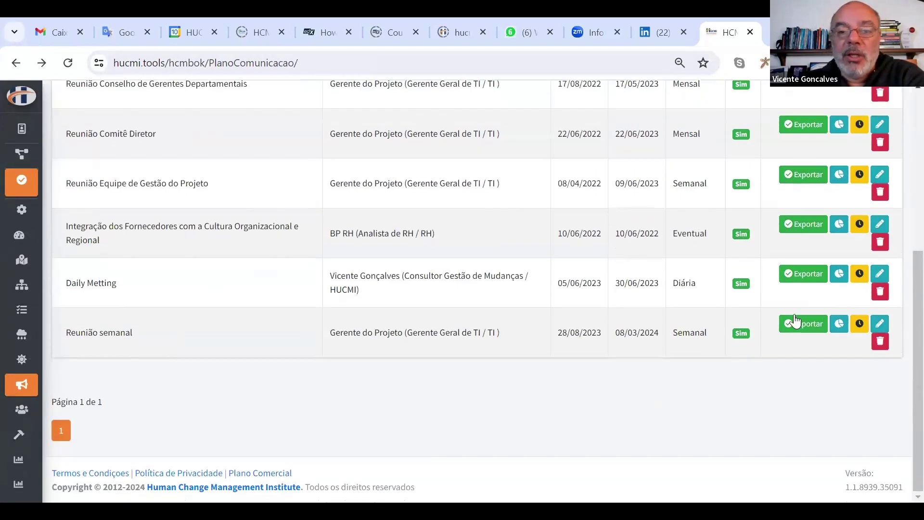
click(838, 275)
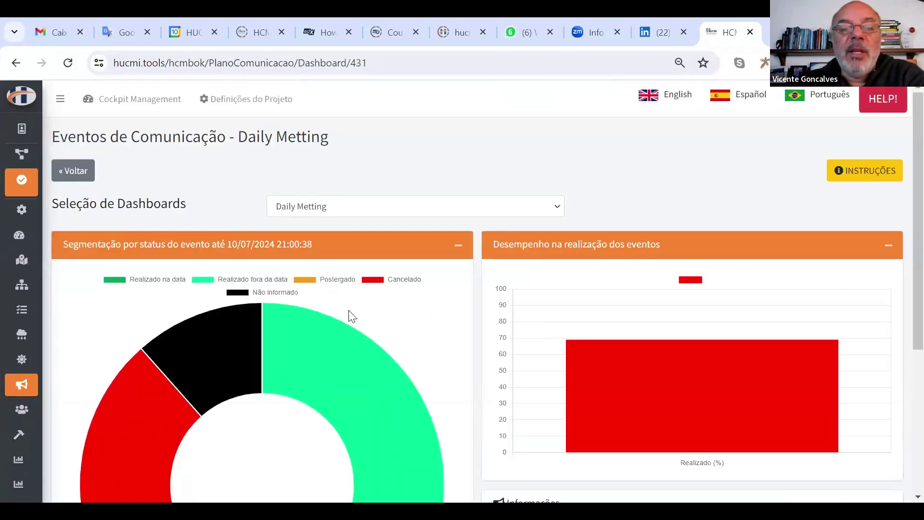
click(80, 170)
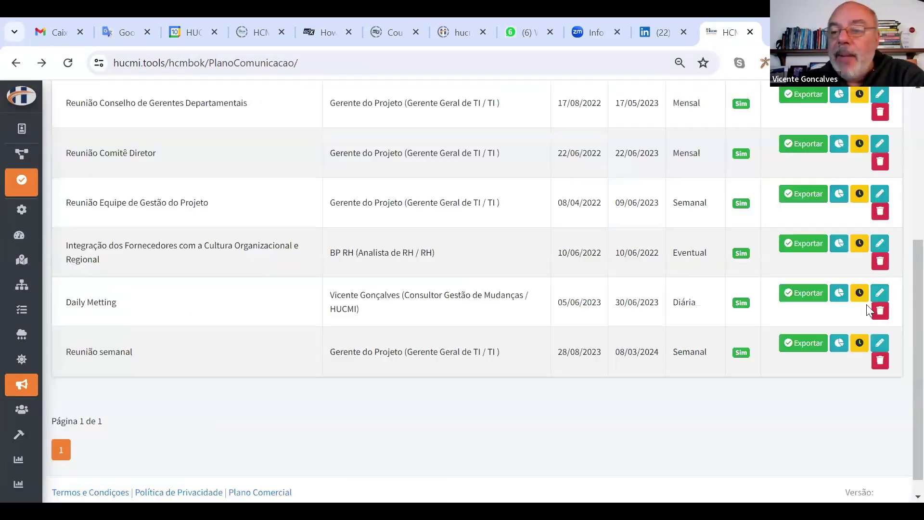
Step: Set the Daily Metting status to Realizado for 28/06/2023, Cancelado for 29/06/2023 and Realizado for 30/06/2023, and save
click(861, 304)
scroll(421, 297, down, 18)
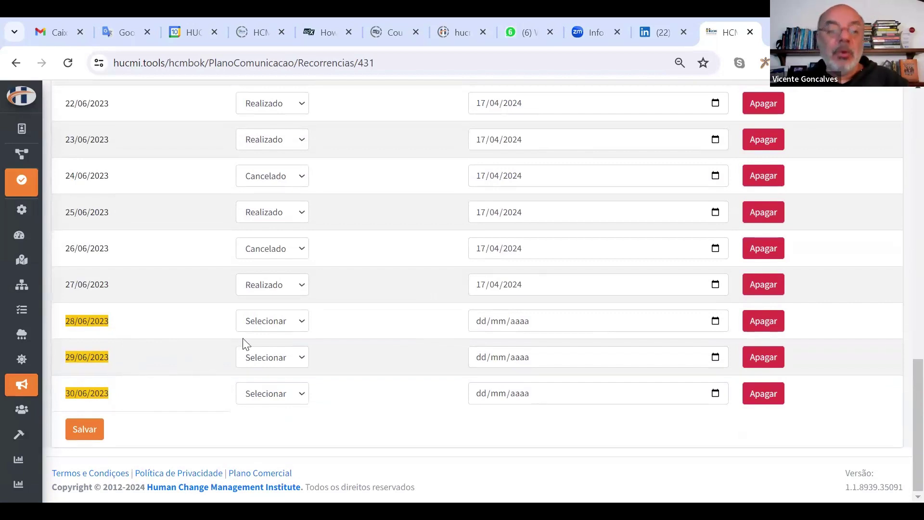
click(298, 323)
click(299, 356)
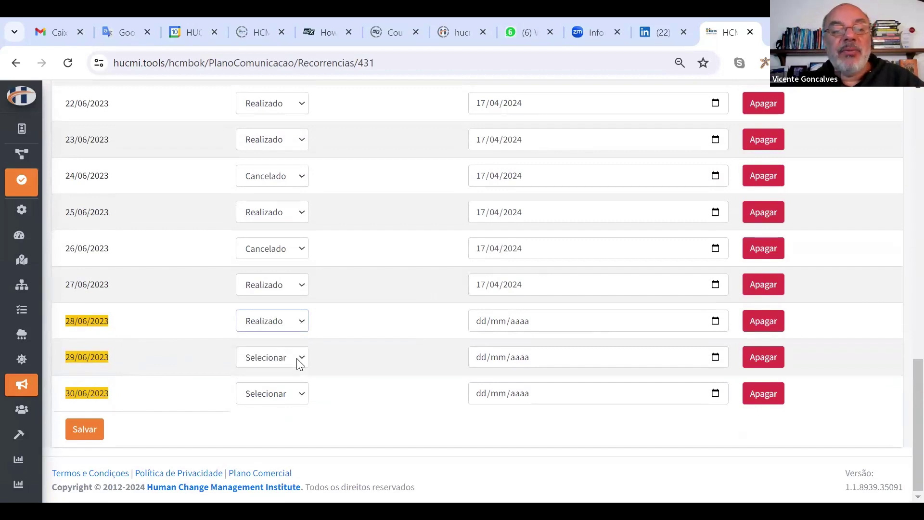
click(298, 359)
click(265, 399)
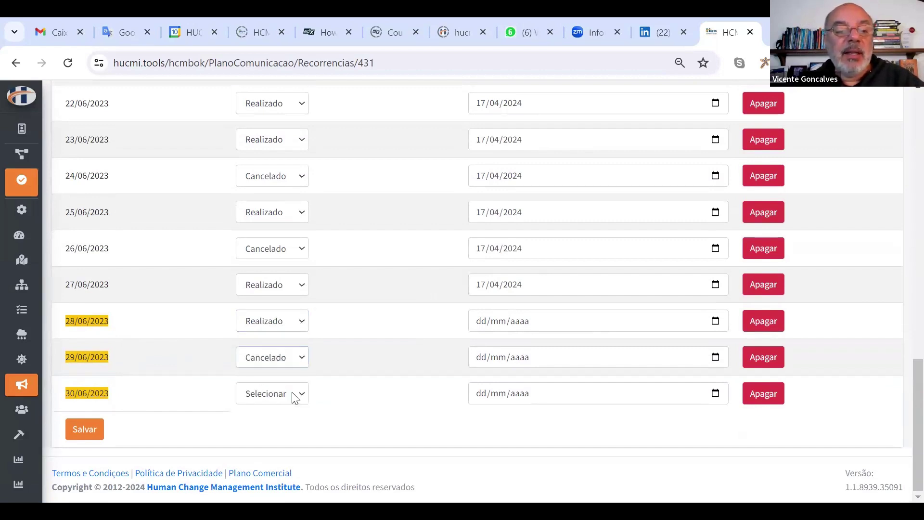
click(292, 395)
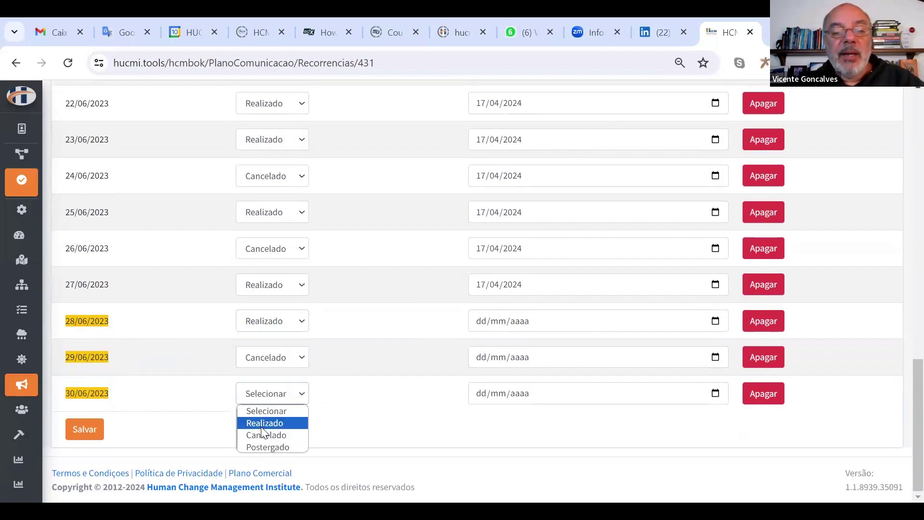
click(274, 423)
click(83, 428)
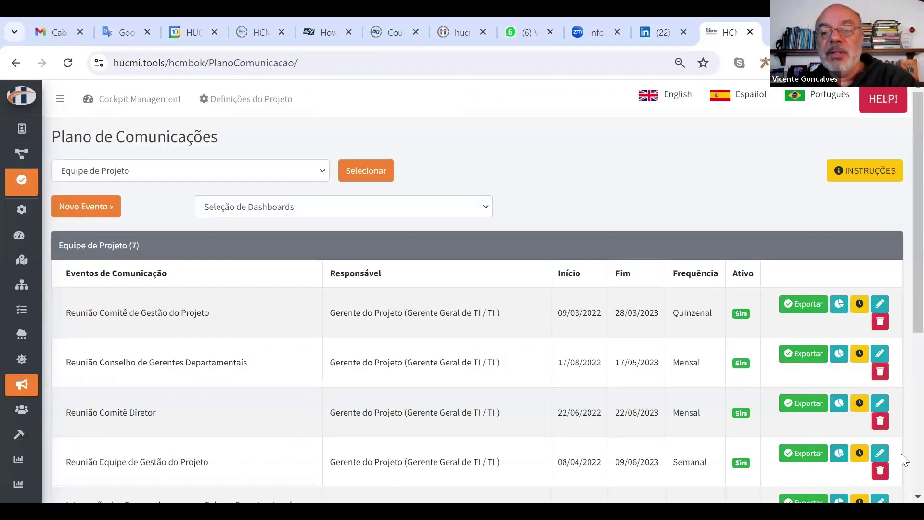
Step: Examine the Daily Metting dashboard's status segmentation, performance chart and the colour-threshold definitions below it
scroll(819, 371, down, 5)
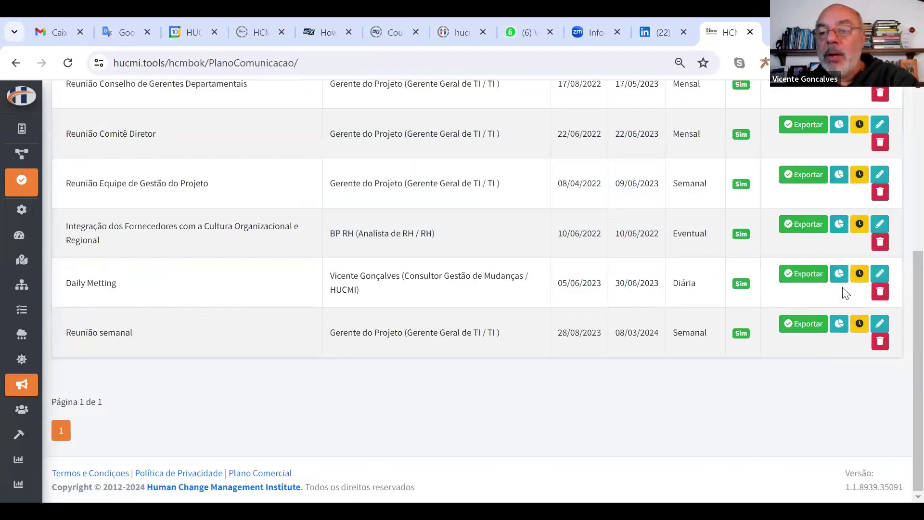
click(837, 279)
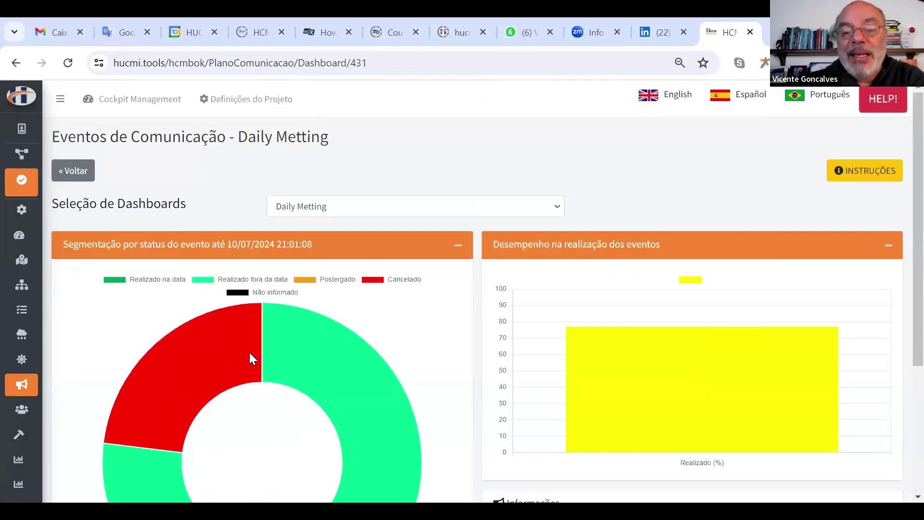
mouse_move(238, 351)
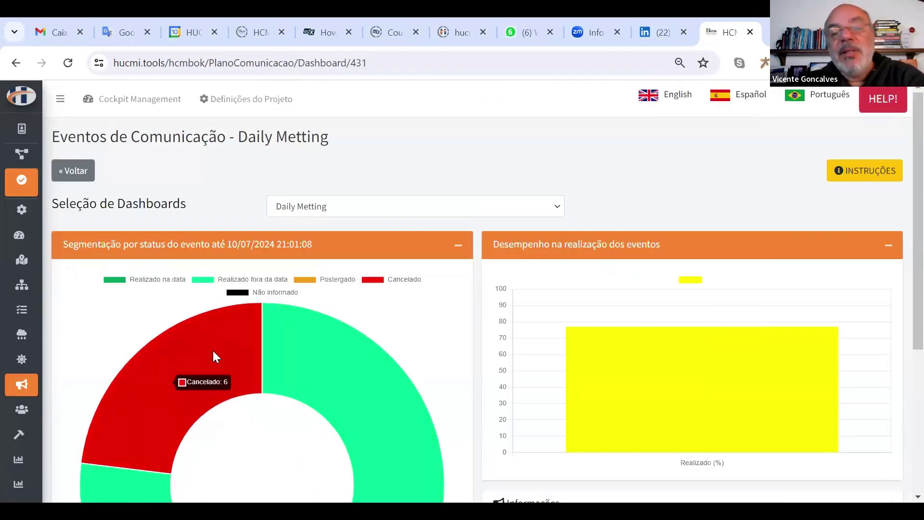
mouse_move(779, 360)
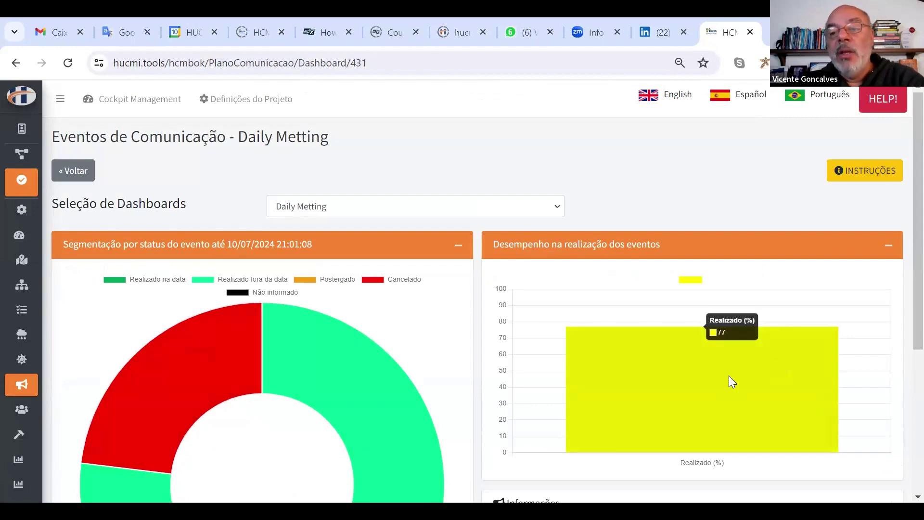
scroll(729, 376, down, 4)
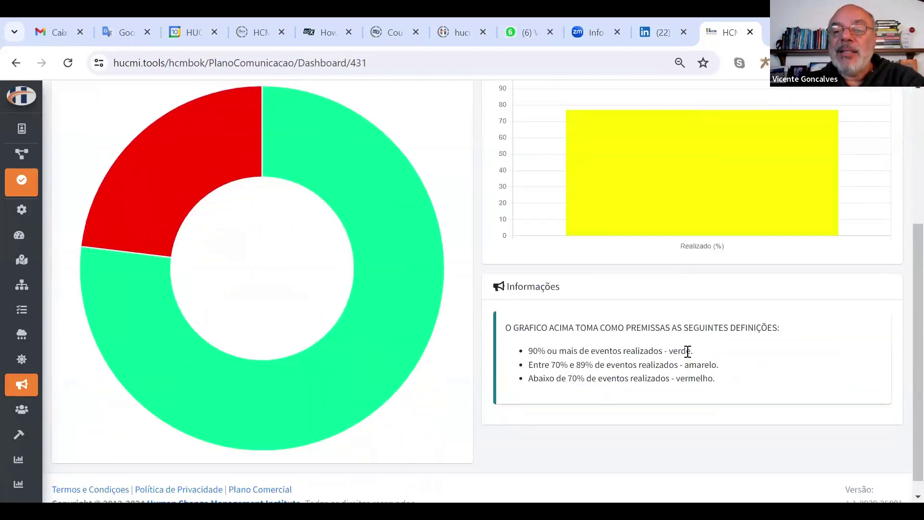
drag(691, 350, 511, 362)
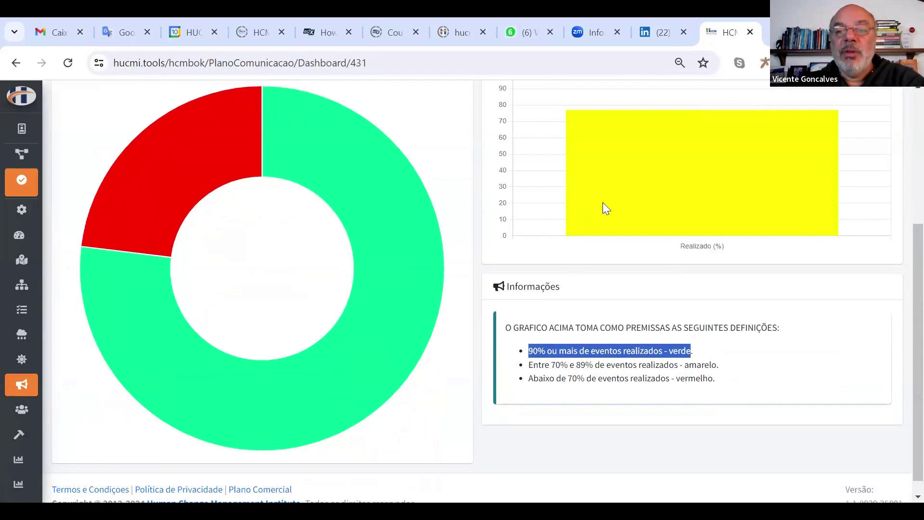
mouse_move(635, 158)
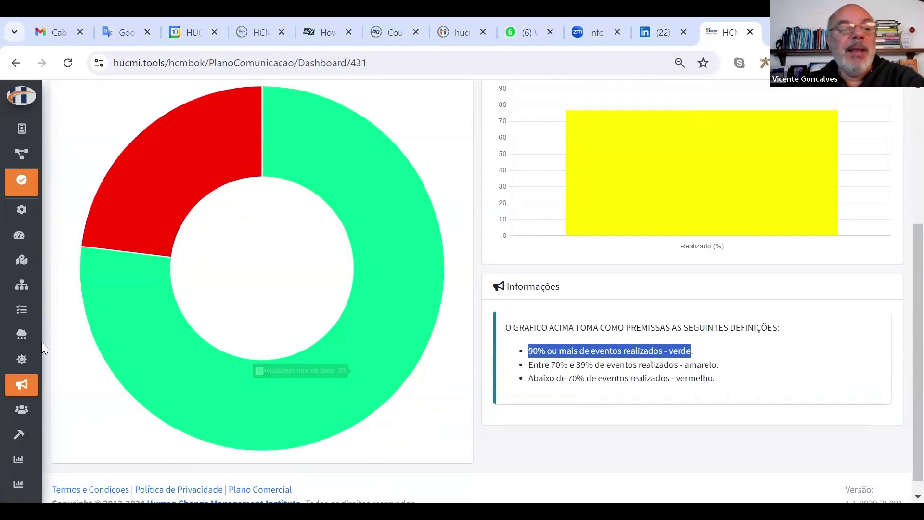
Step: Return to Plano de Comunicações and list the communication events for Stakeholders Externos
mouse_move(30, 347)
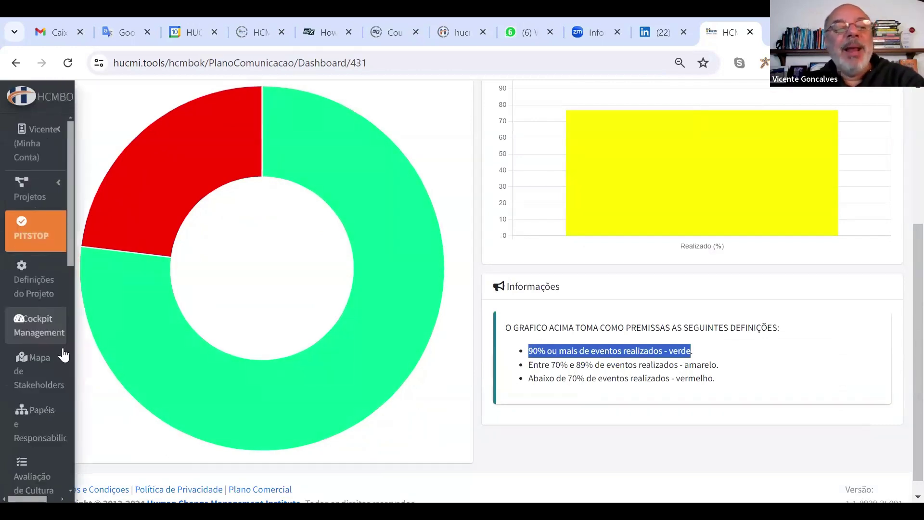
scroll(65, 337, down, 5)
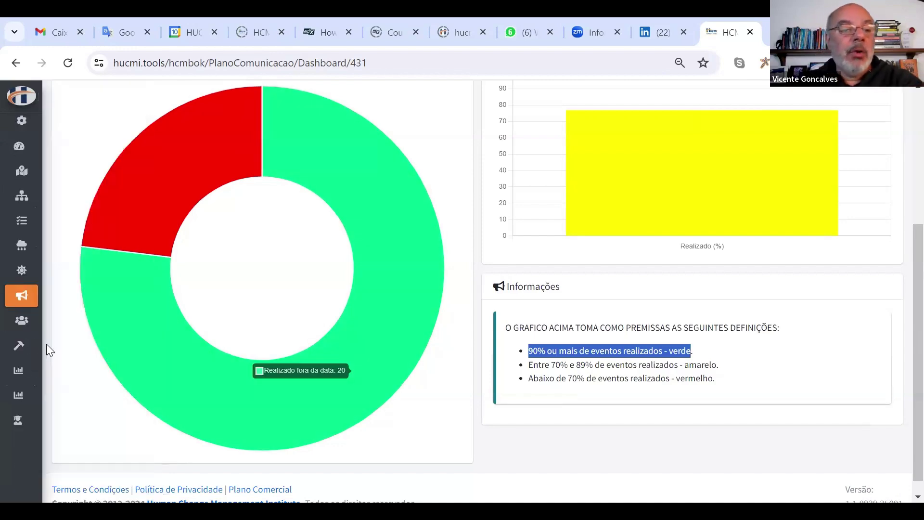
click(60, 266)
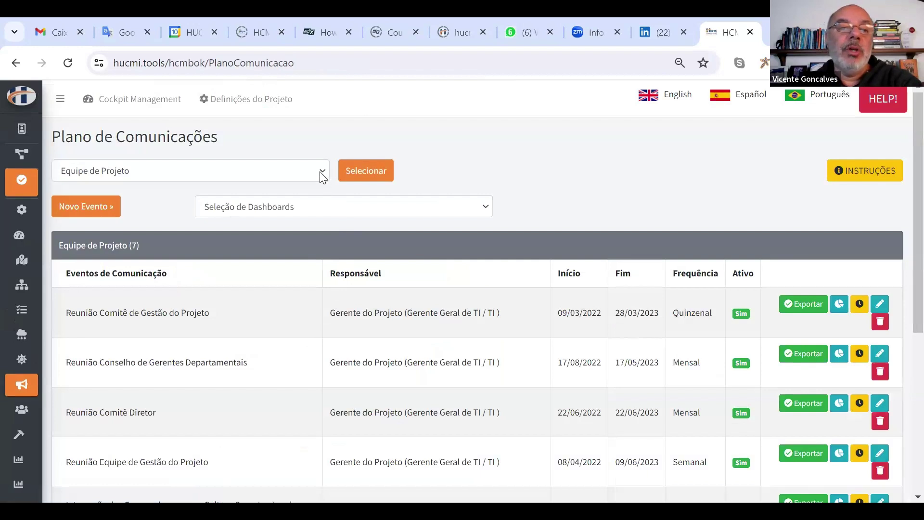
click(323, 173)
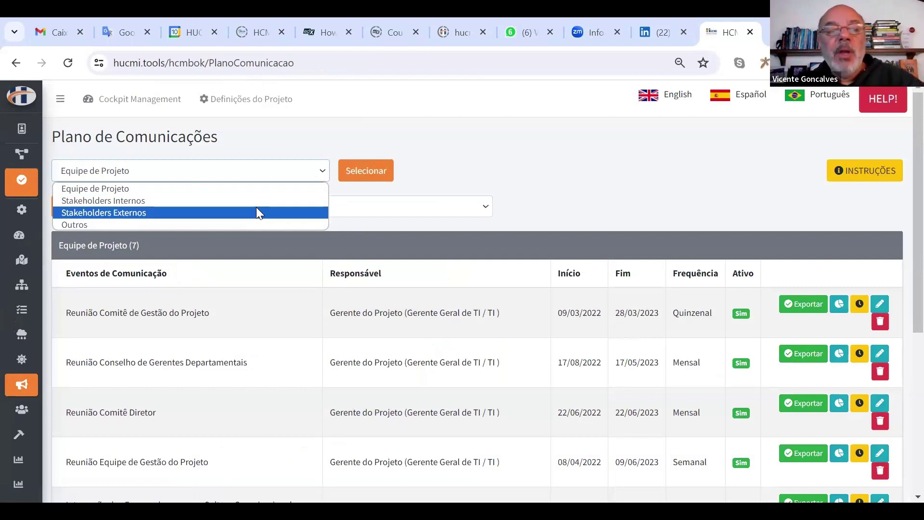
click(226, 215)
click(376, 171)
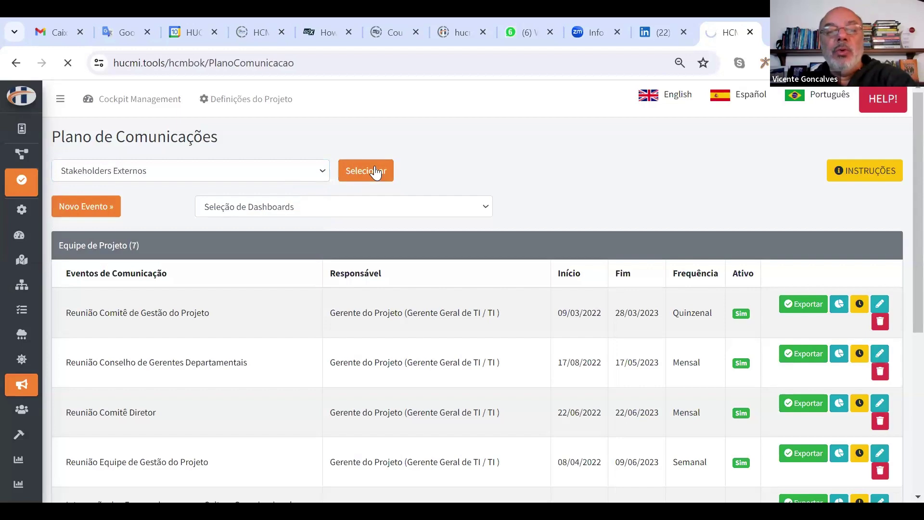
Step: View the dashboard of the external stakeholders event about sales managers' visits to VIP wholesale clients, and return to the event list
scroll(480, 264, down, 3)
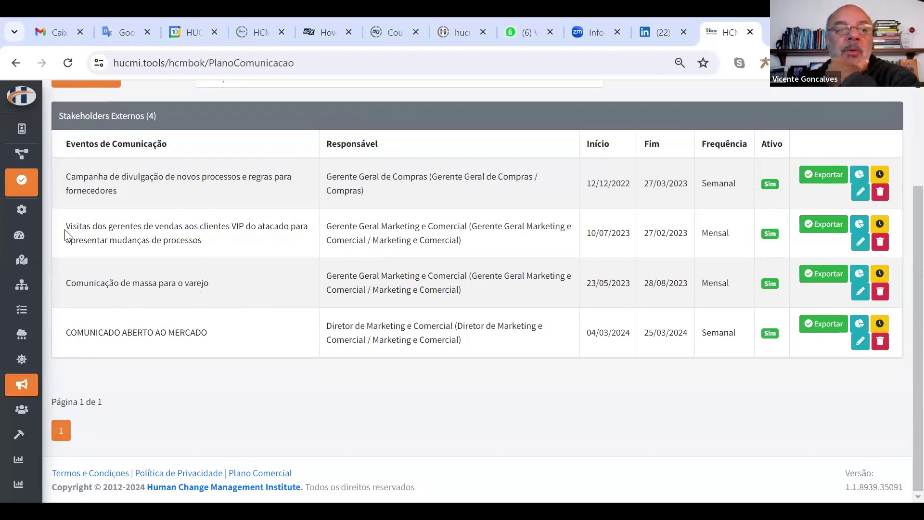
drag(67, 224, 228, 241)
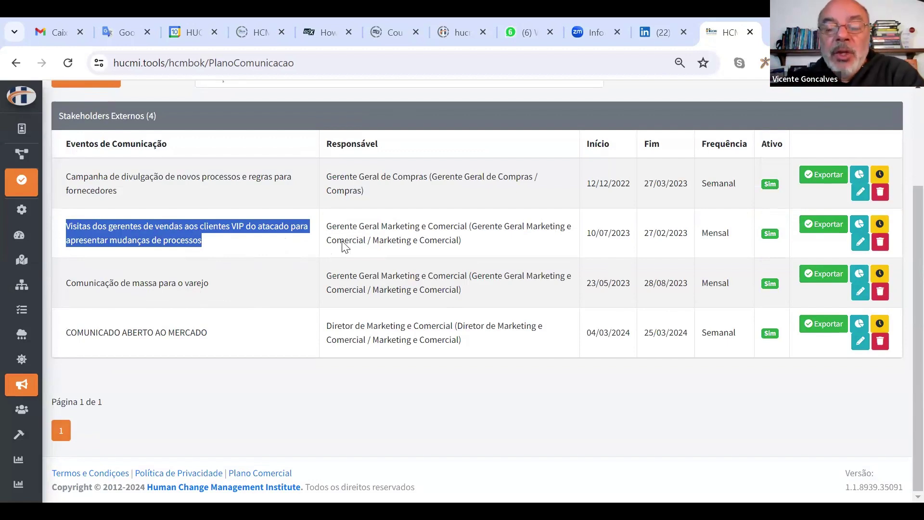
click(871, 224)
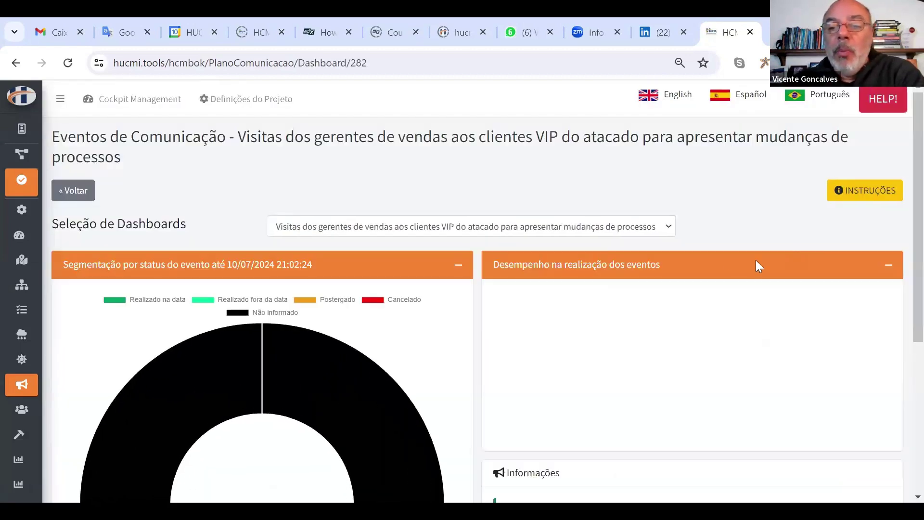
scroll(668, 311, down, 3)
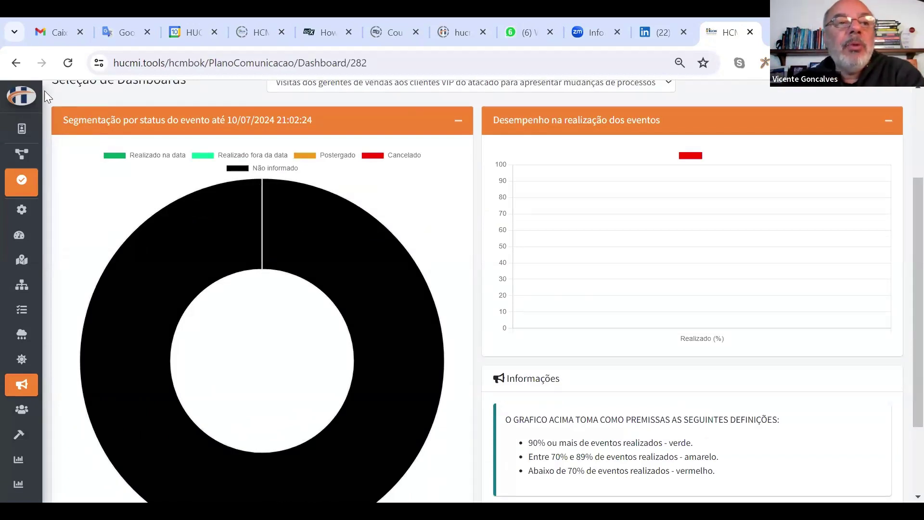
click(14, 65)
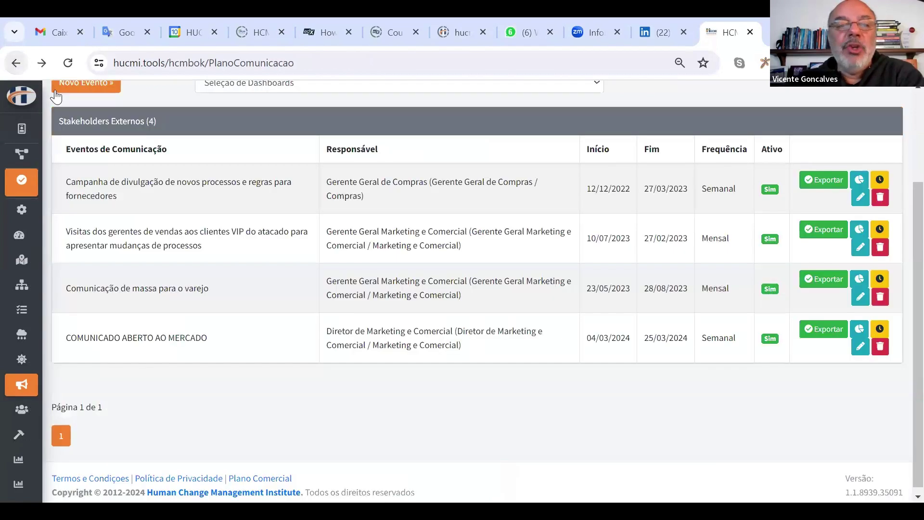
Step: Open Indicadores de Prontidão para a Mudança and dismiss the save reminder
mouse_move(26, 262)
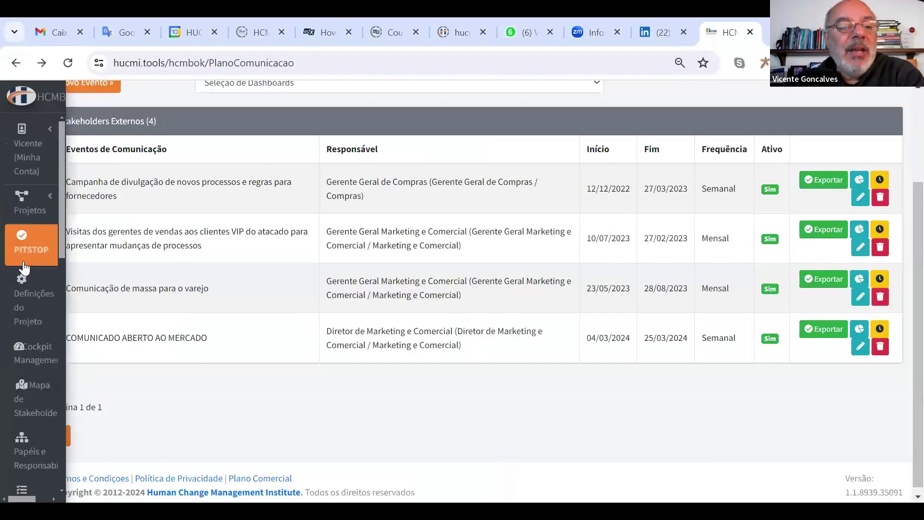
scroll(64, 341, down, 5)
click(58, 341)
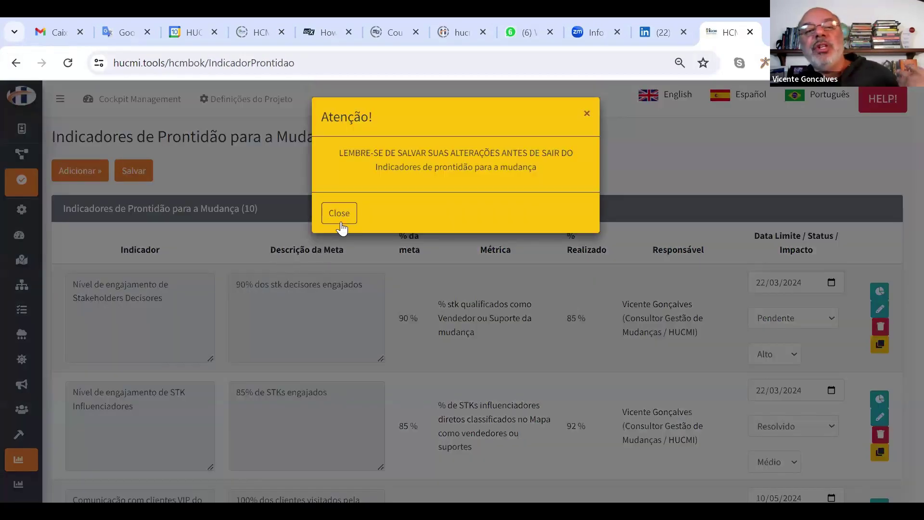
click(340, 219)
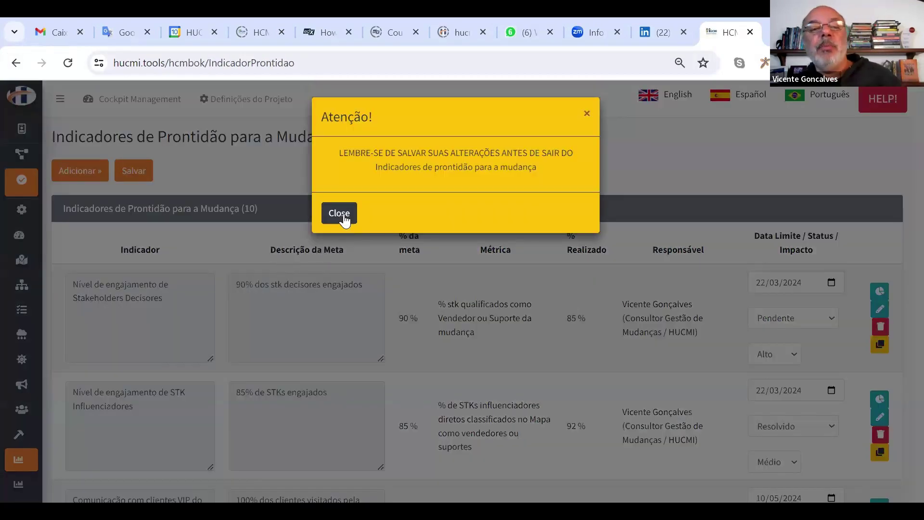
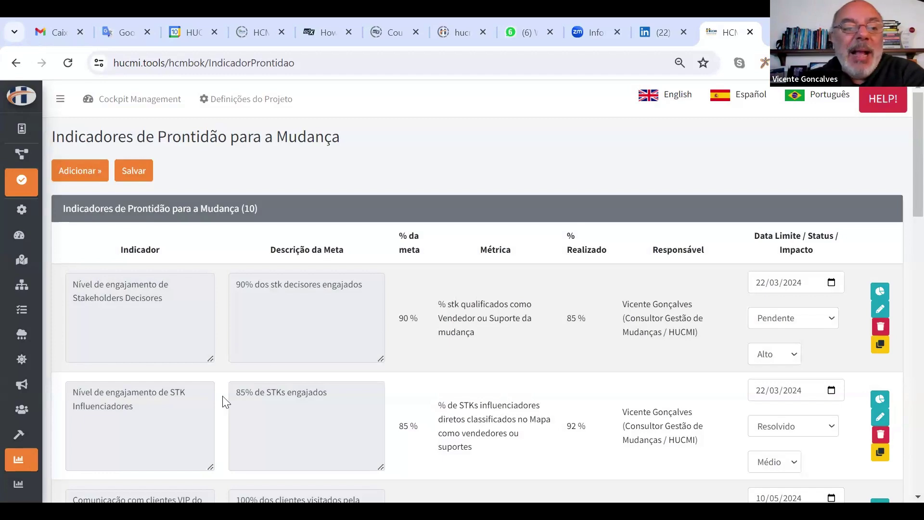
Step: Examine the goal description, metric and achieved percentage of the indicator Nível de engajamento de Stakeholders Decisores
scroll(226, 322, down, 2)
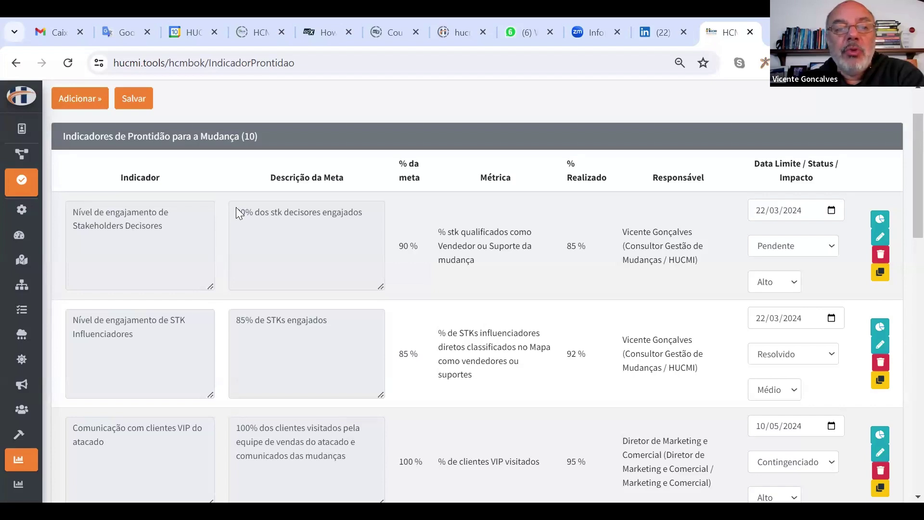
drag(235, 207, 371, 217)
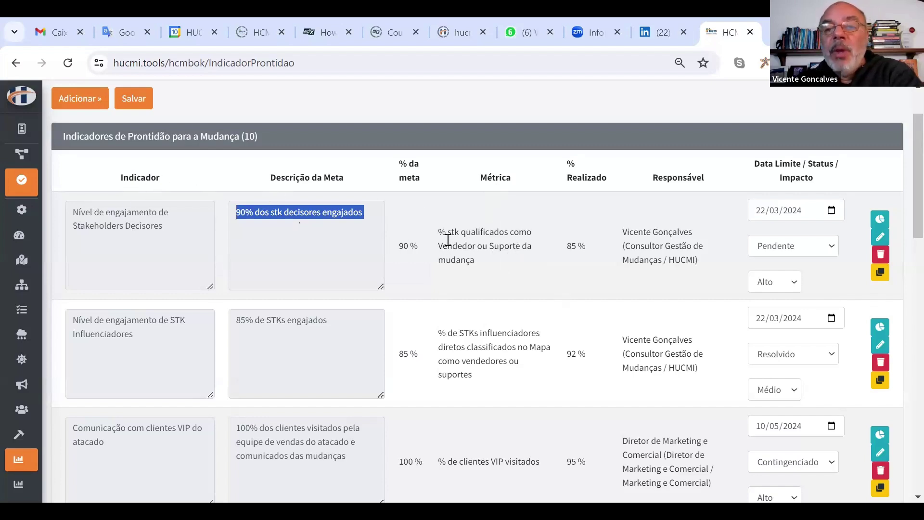
drag(438, 235, 521, 249)
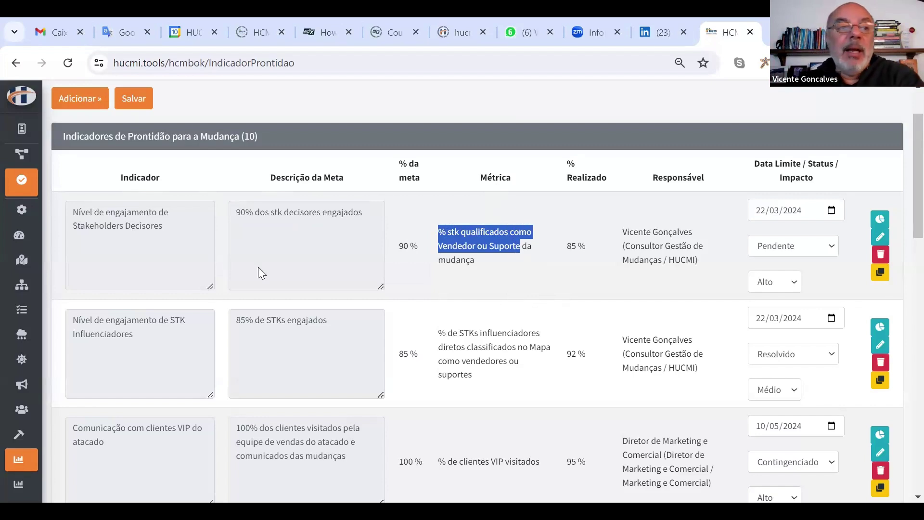
drag(566, 247, 587, 247)
scroll(72, 238, up, 2)
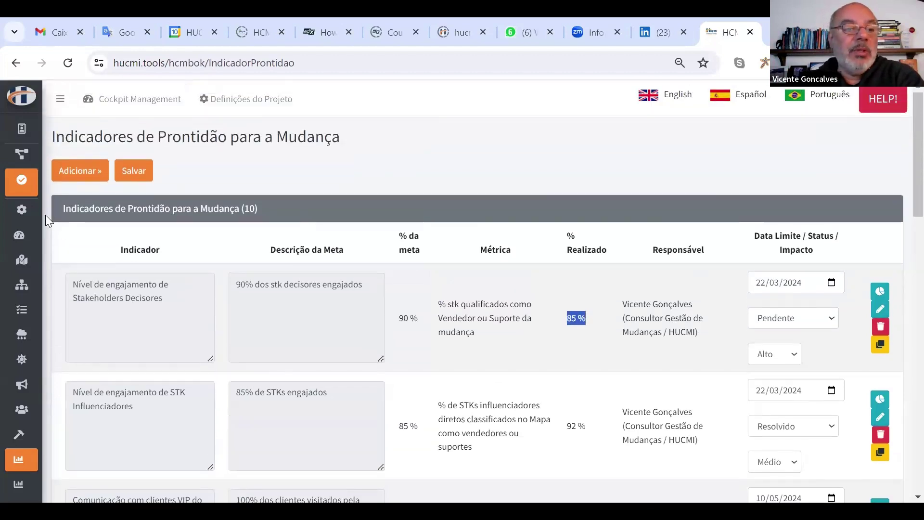
Step: Open the Mapa de Stakeholders dashboard from Cockpit Management and examine the Vendedor and Instável percentages for Decisor
mouse_move(24, 208)
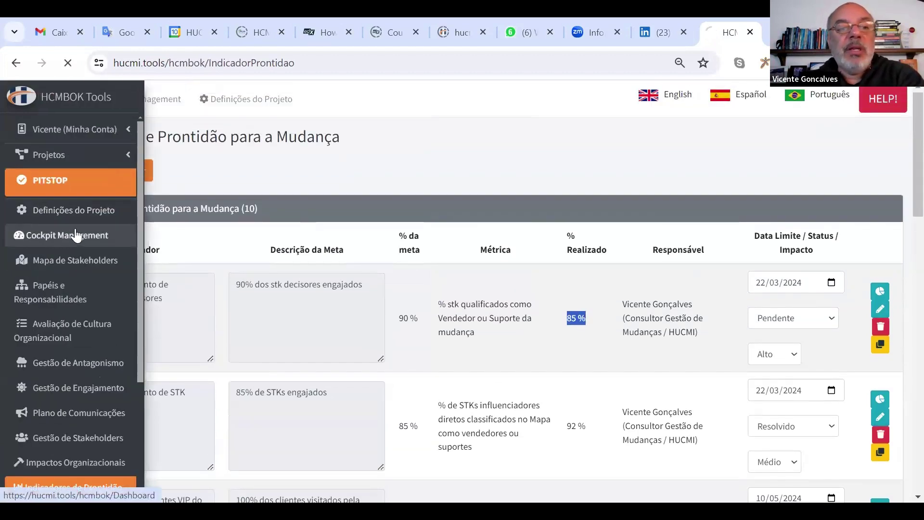
click(112, 234)
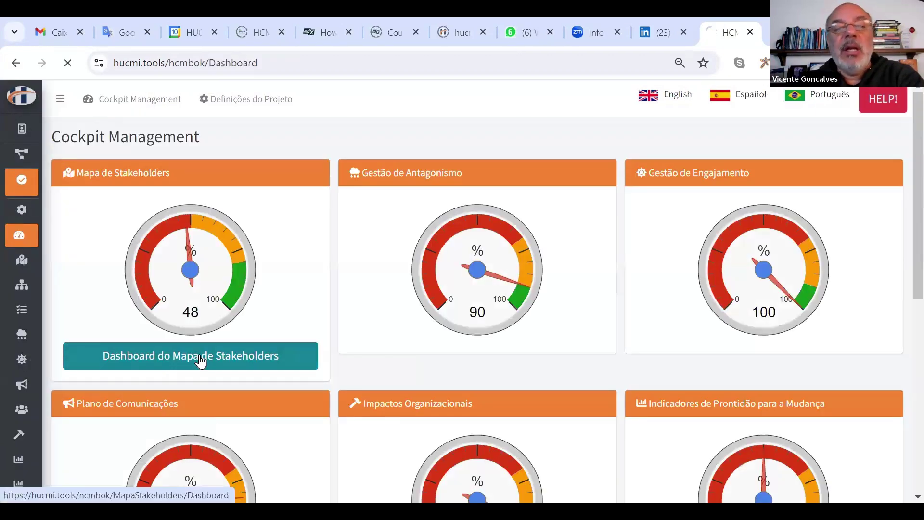
click(199, 359)
scroll(278, 367, down, 5)
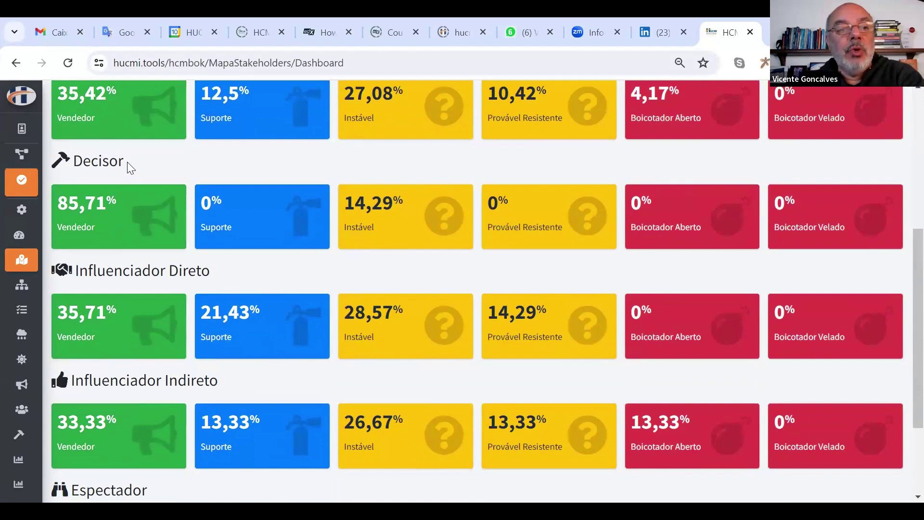
drag(128, 165, 73, 161)
drag(125, 207, 54, 212)
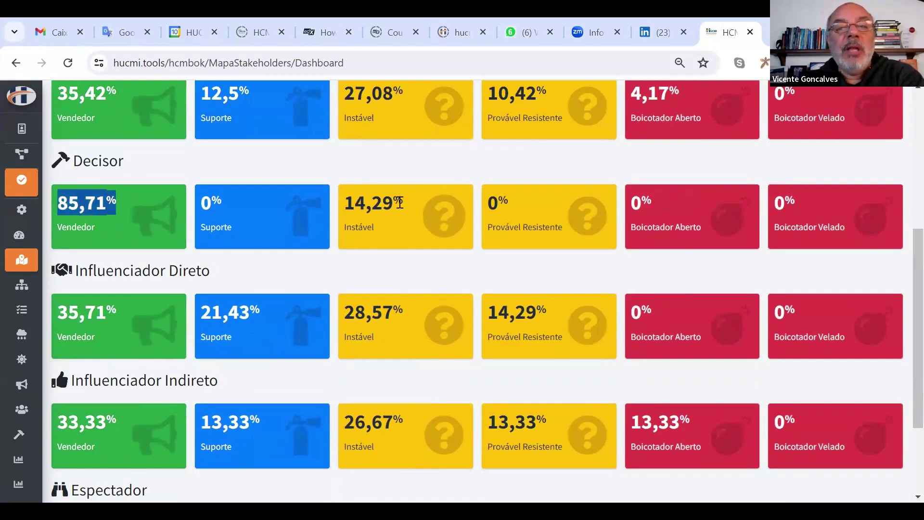
drag(405, 201, 350, 206)
Step: Go back to Indicadores de Prontidão para a Mudança and view the goal-versus-achieved chart for Nível de engajamento de Stakeholders Decisores
mouse_move(22, 289)
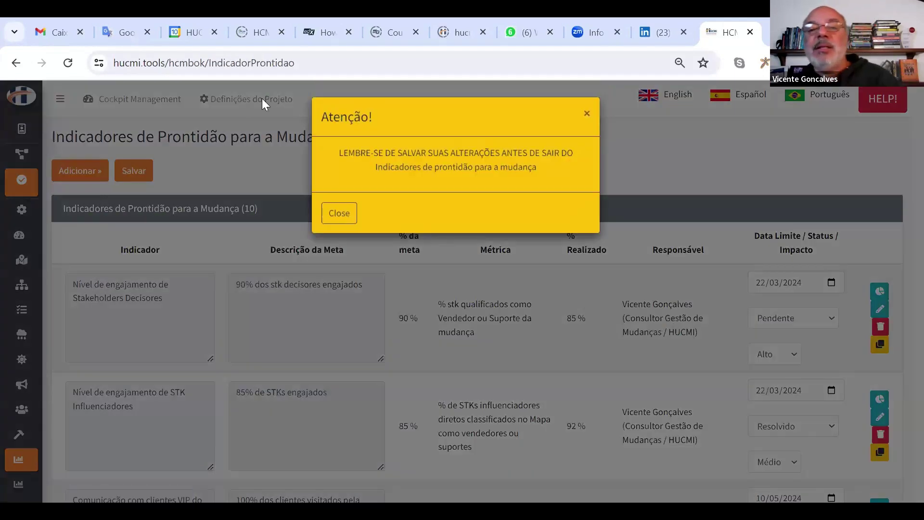
click(351, 215)
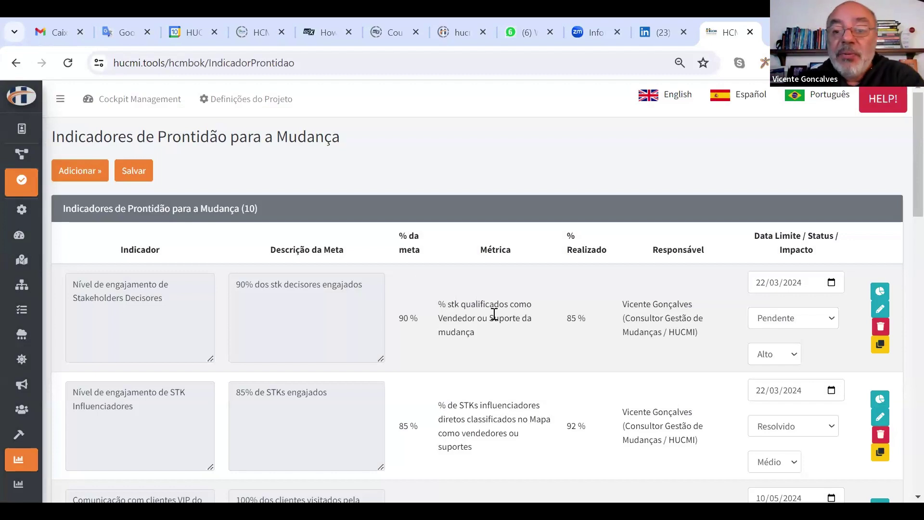
click(880, 291)
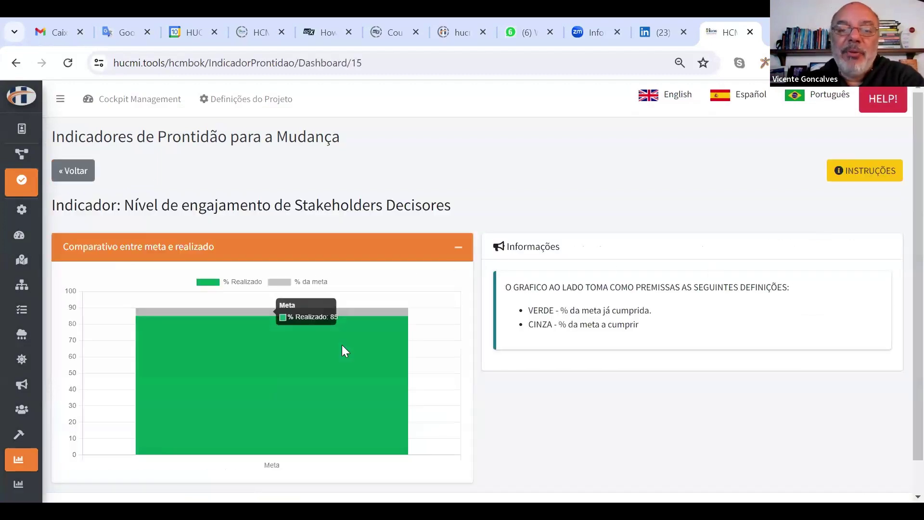
click(74, 171)
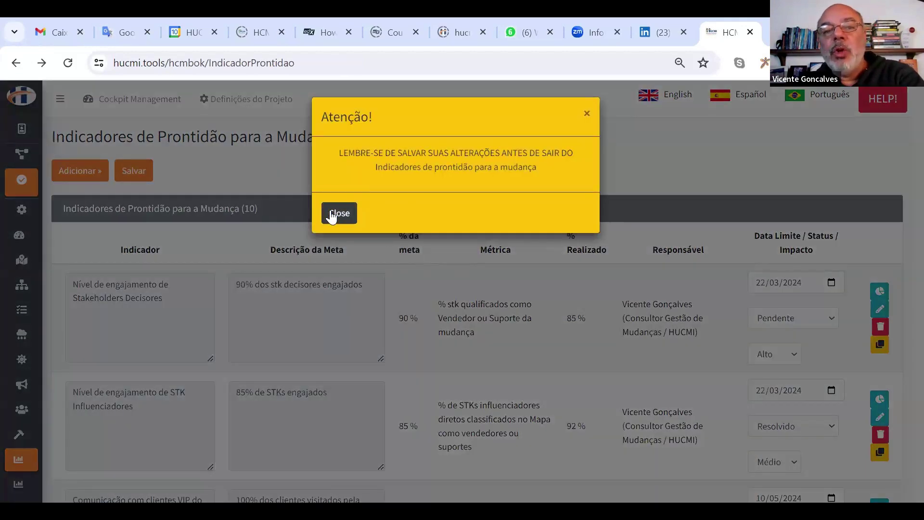
click(336, 214)
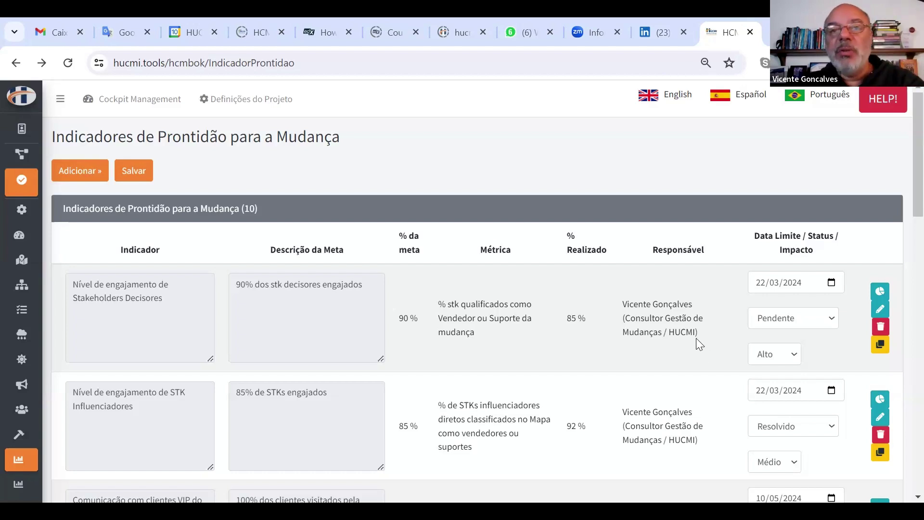
Step: View the goal-versus-achieved chart for Nível de engajamento de STK Influenciadores and return to the indicator list
scroll(698, 339, down, 3)
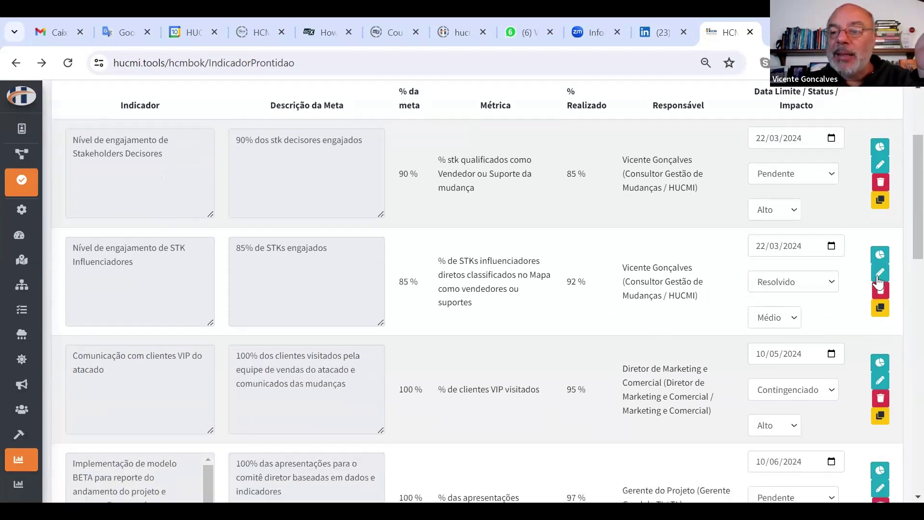
click(884, 255)
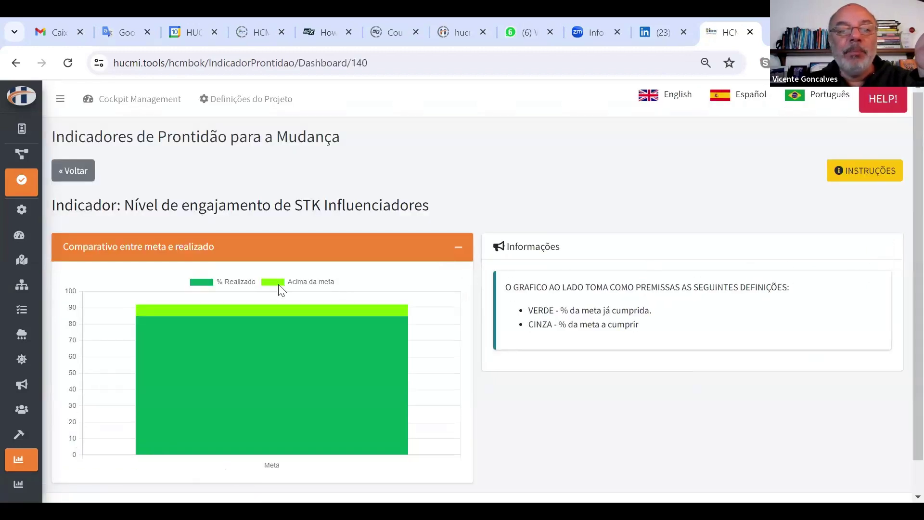
click(72, 171)
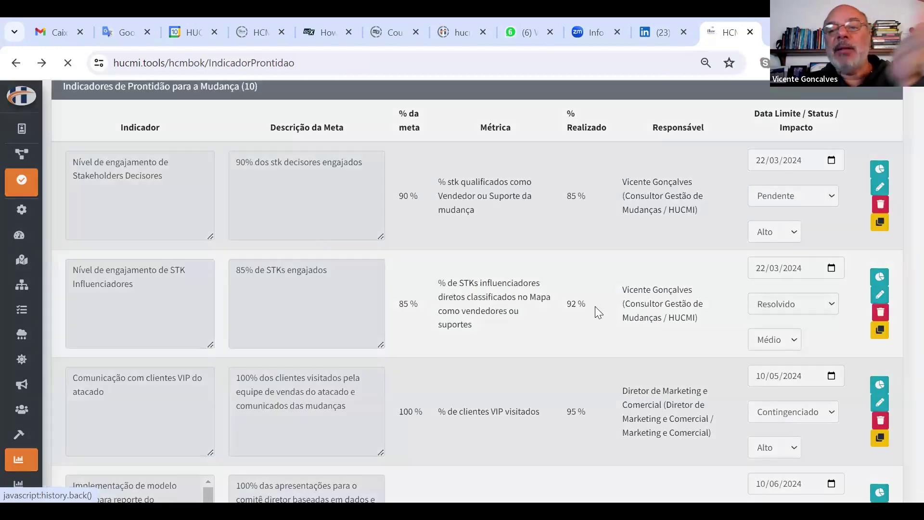
click(343, 214)
scroll(476, 274, down, 5)
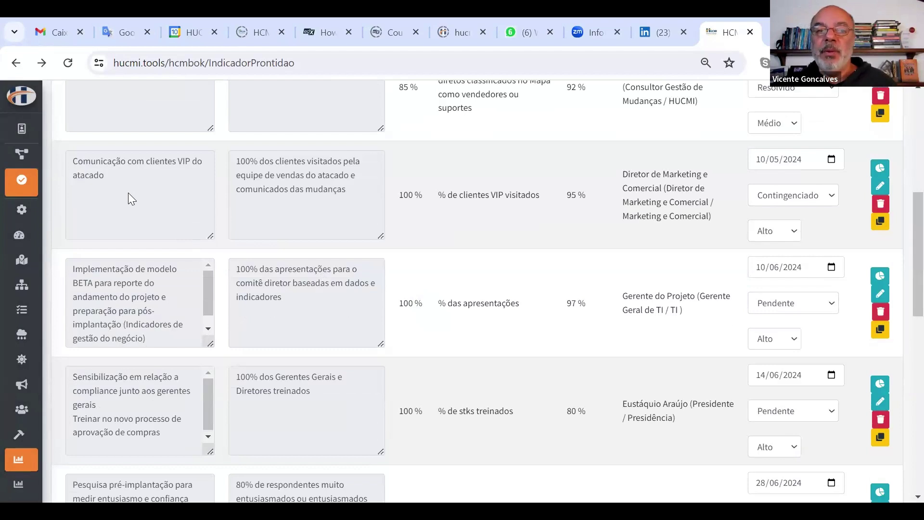
Step: Open Impactos Organizacionais and dismiss the save reminder
mouse_move(23, 244)
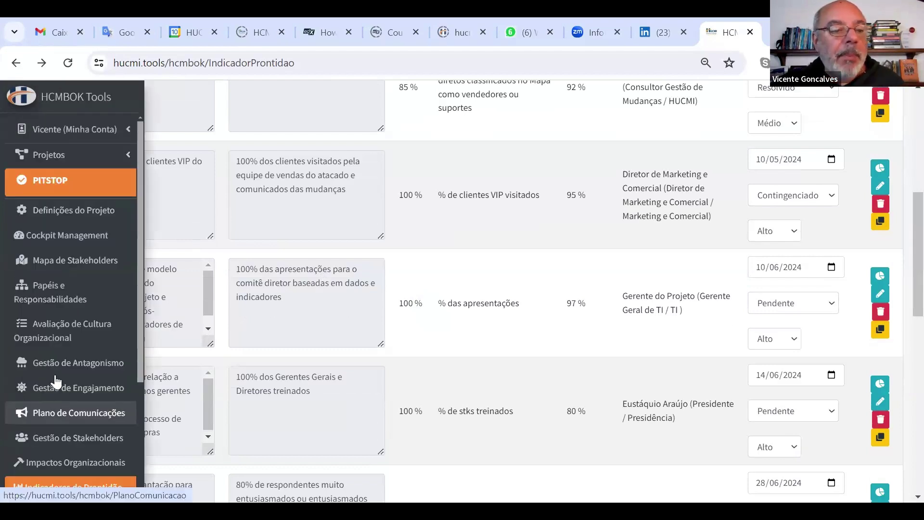
scroll(60, 316, down, 3)
click(52, 321)
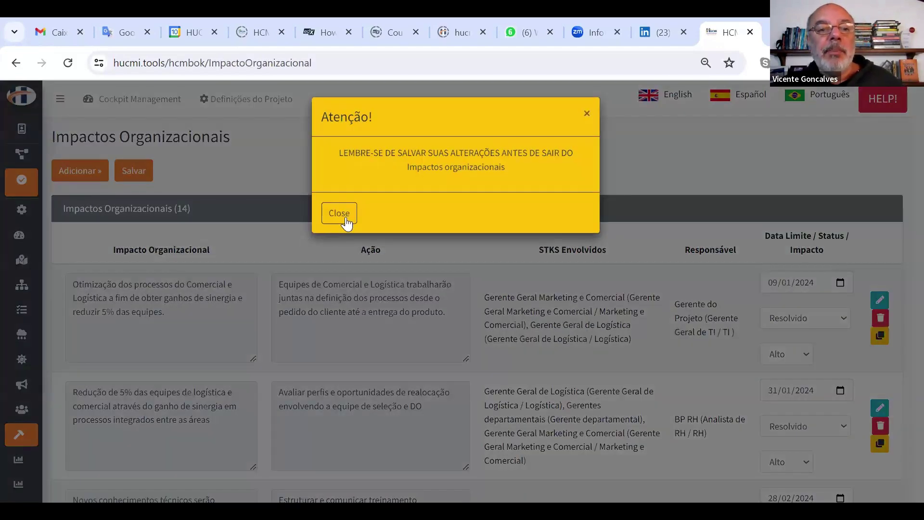
click(339, 224)
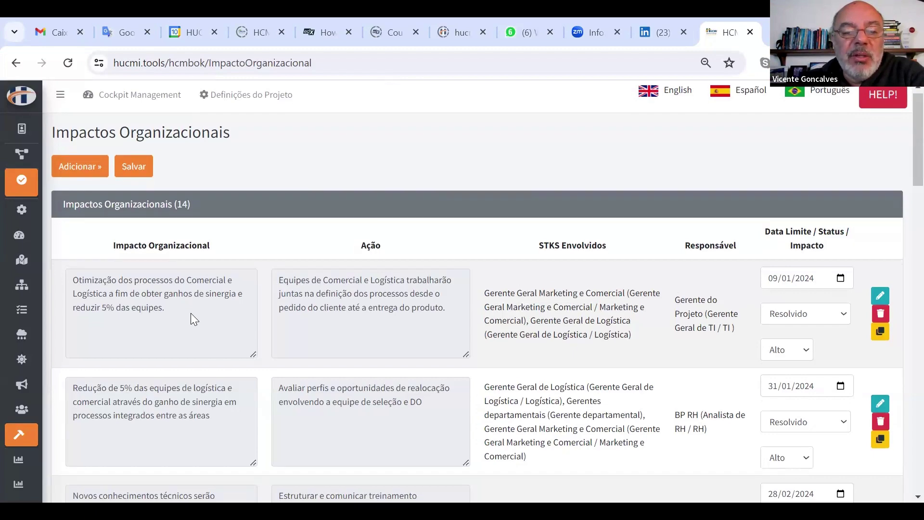
Step: Edit the organizational impact whose action is Treinamento da equipe de TI, marking it as an Indicador de Prontidão para Mudança
scroll(191, 313, down, 6)
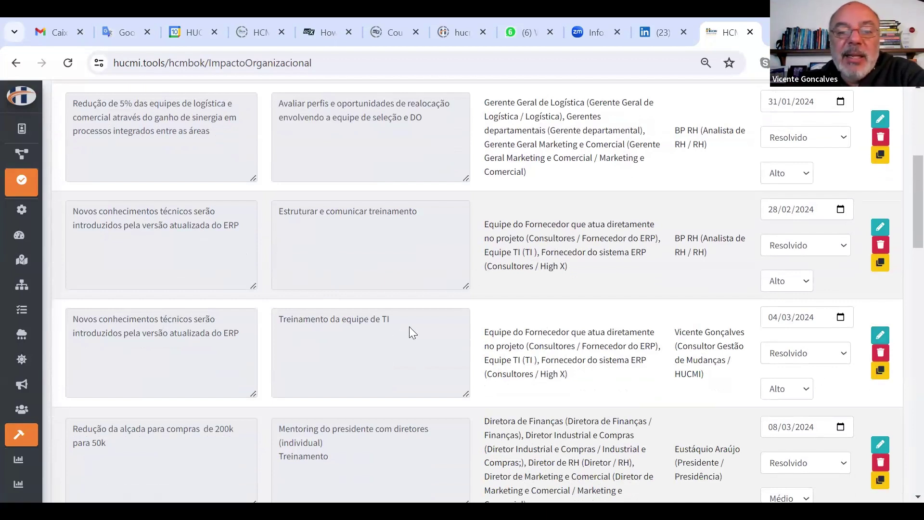
click(880, 335)
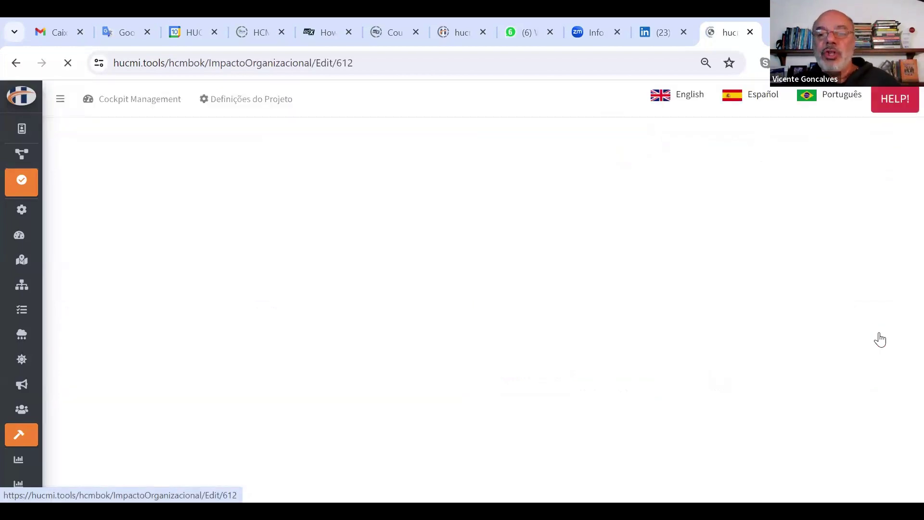
scroll(306, 303, down, 3)
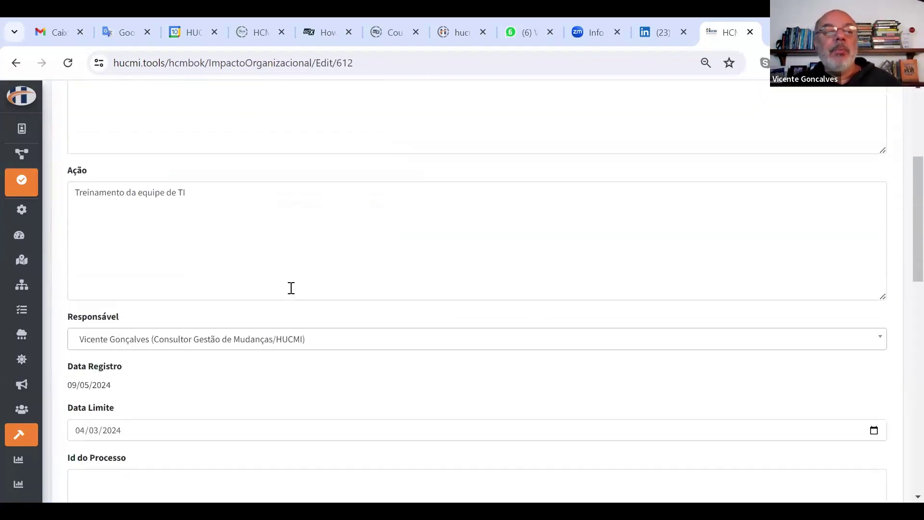
drag(211, 192, 68, 195)
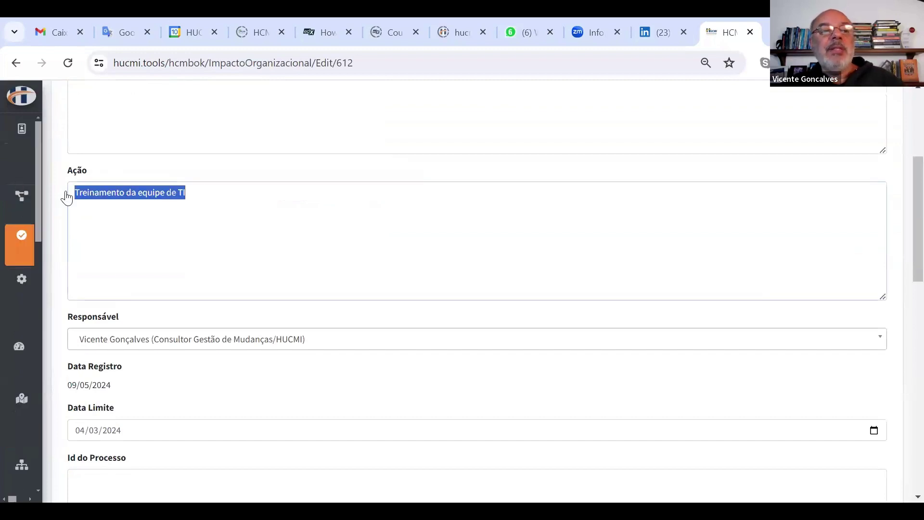
scroll(288, 251, down, 5)
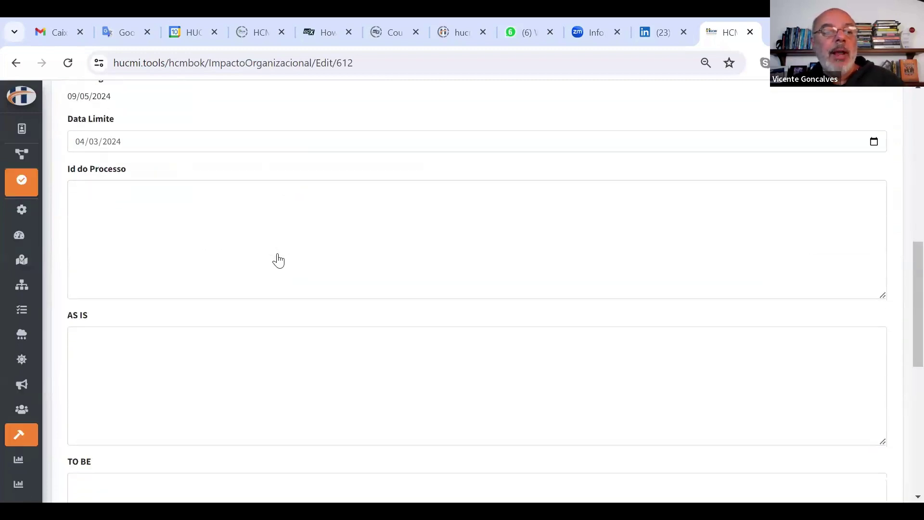
scroll(279, 256, down, 4)
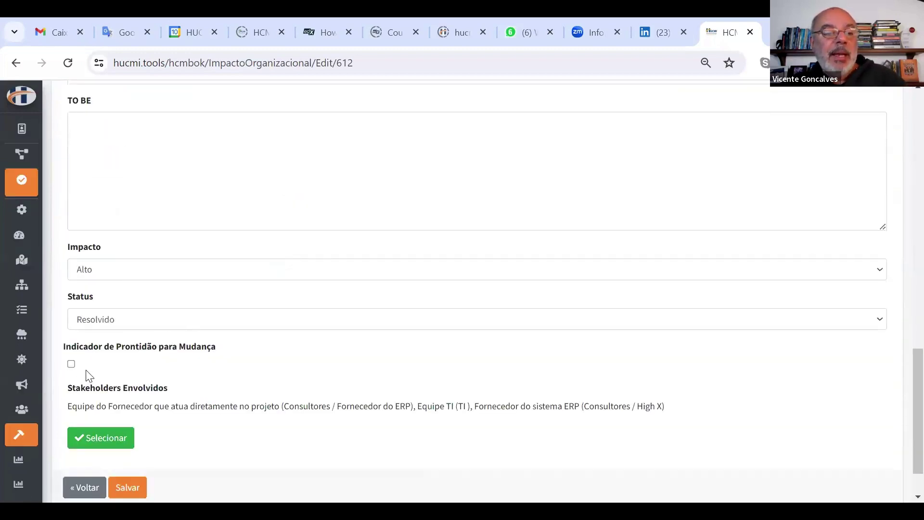
click(72, 364)
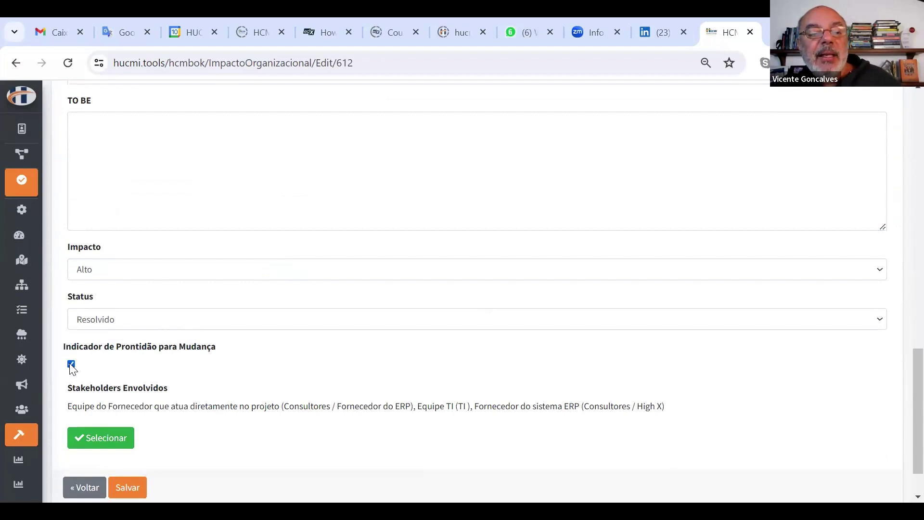
Step: Associate the Presidente stakeholder with the impact, remove that association again, and return to the impact's edit form
click(113, 446)
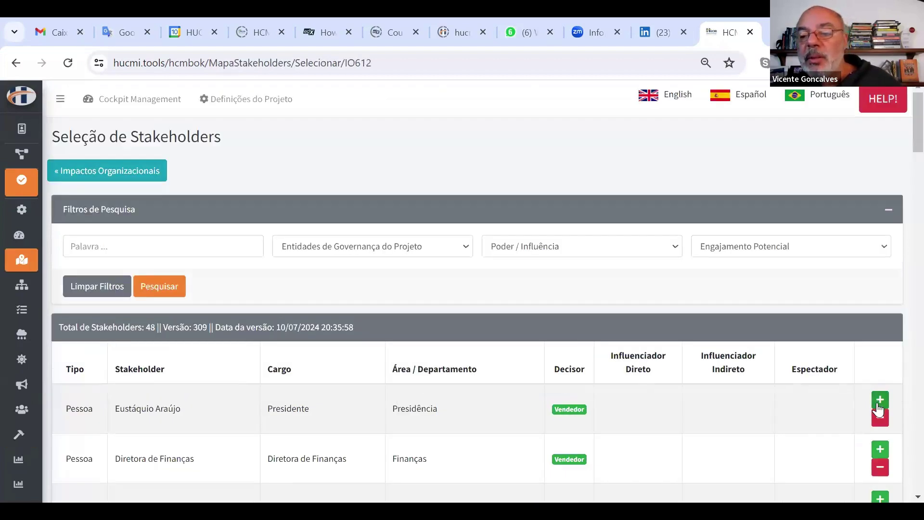
click(879, 405)
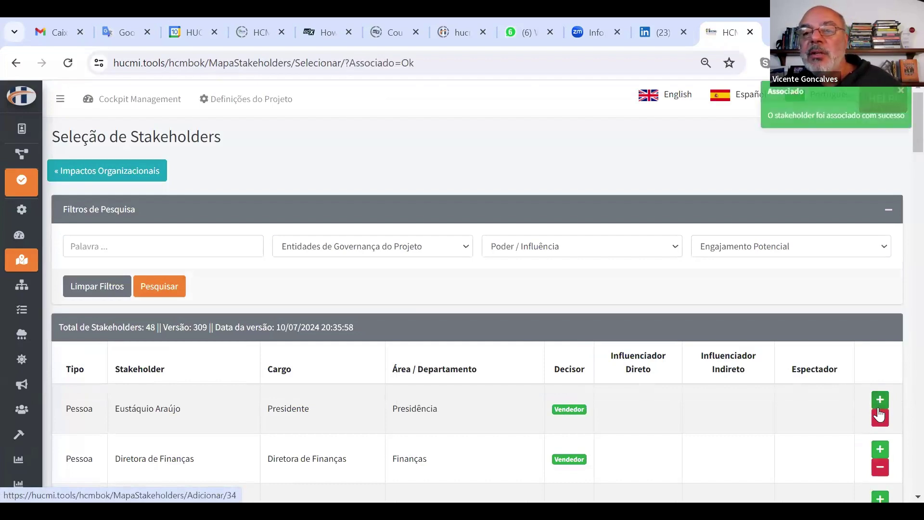
click(880, 416)
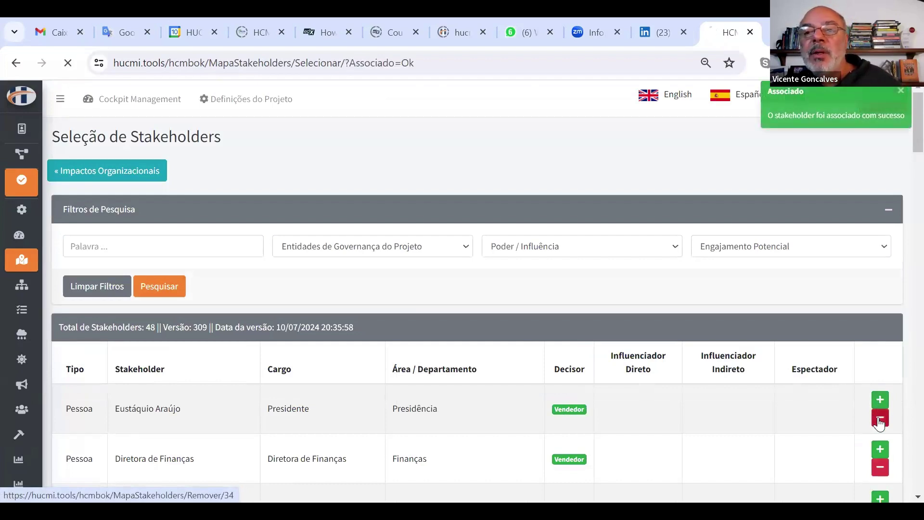
click(130, 171)
Step: Save the edited organizational impact and dismiss the save reminder
scroll(166, 419, down, 9)
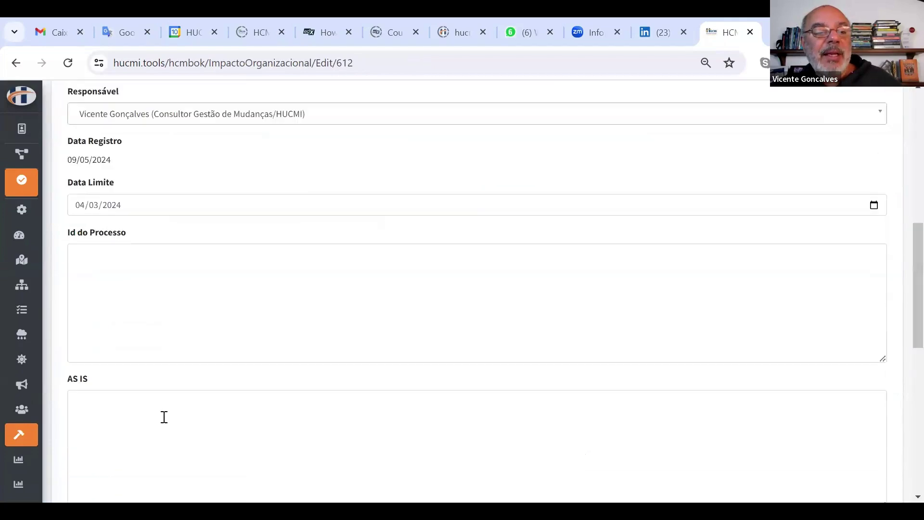
scroll(164, 417, down, 10)
click(127, 430)
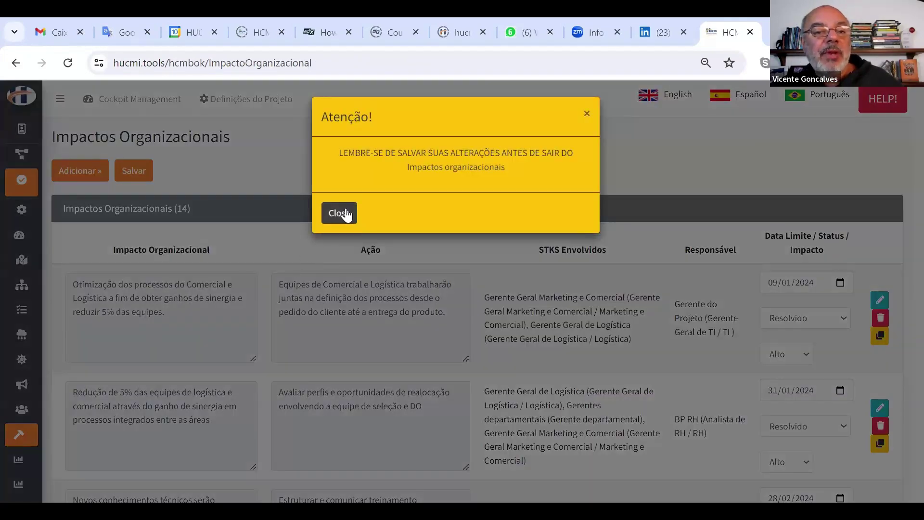
click(346, 213)
Step: Open Indicadores de Prontidão para a Mudança and examine the Treinamento da equipe de TI indicator and the others listed below it
mouse_move(15, 400)
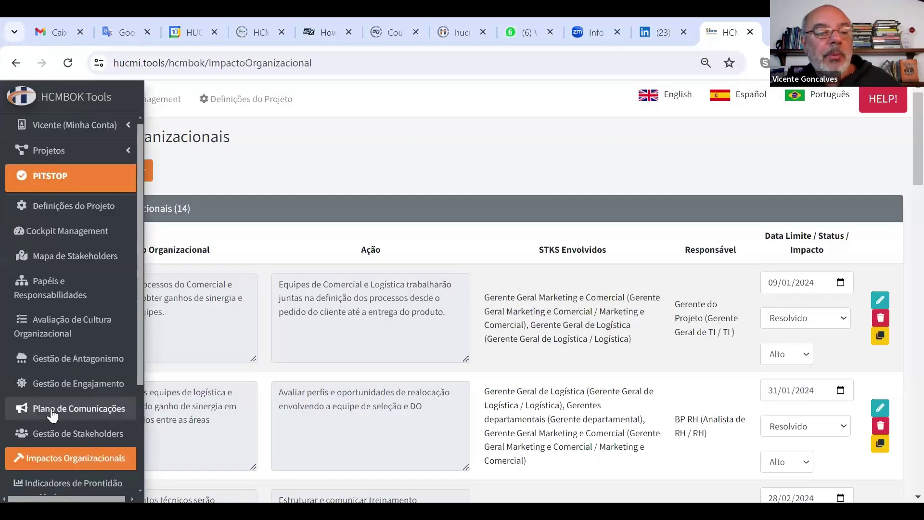
click(74, 482)
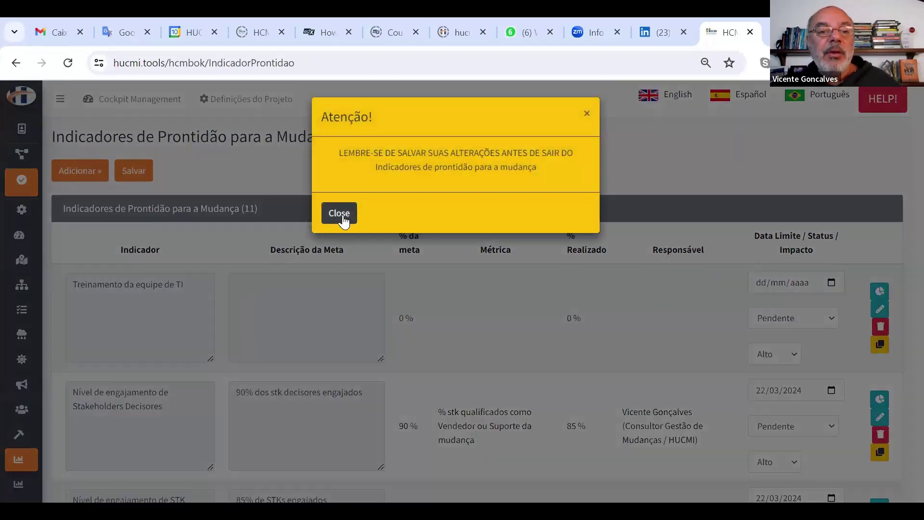
click(337, 212)
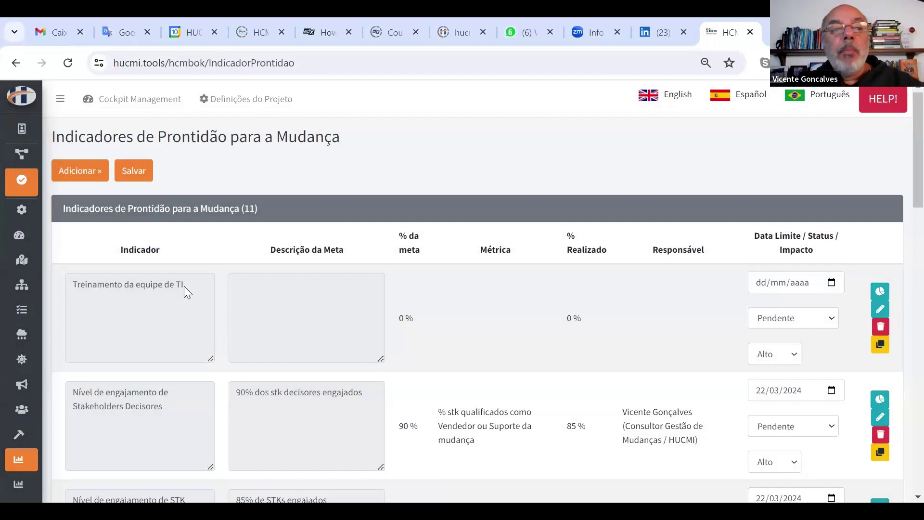
drag(188, 281, 88, 288)
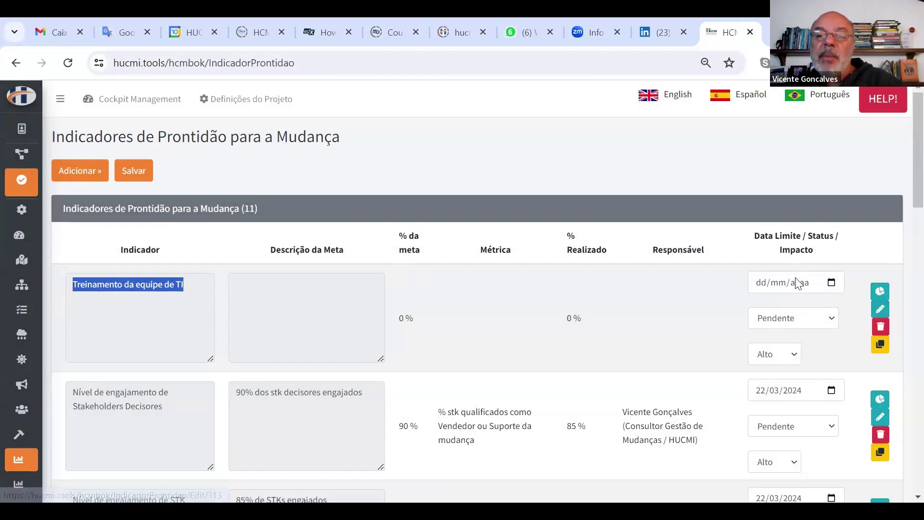
scroll(648, 380, down, 8)
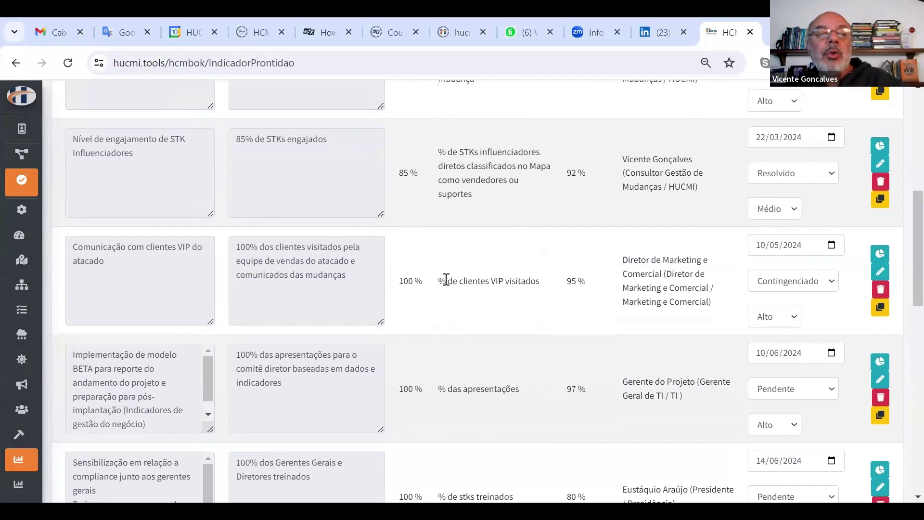
scroll(458, 385, down, 3)
scroll(460, 384, down, 1)
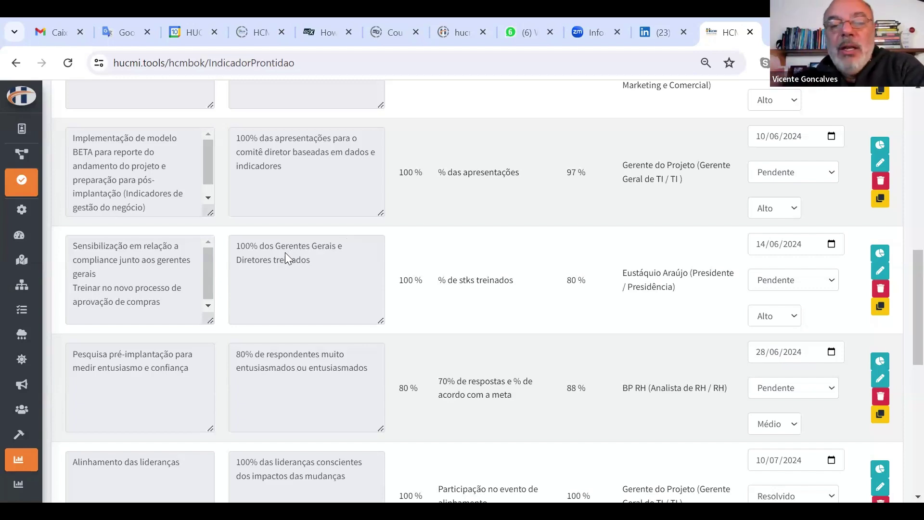
Step: Open Indicadores de Sustentação da Mudança and dismiss the save reminder
mouse_move(3, 276)
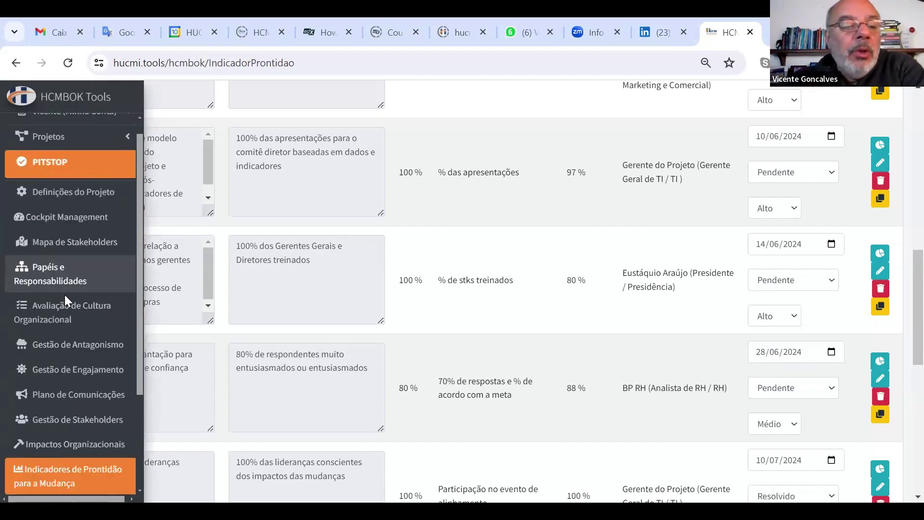
scroll(69, 383, down, 3)
click(61, 384)
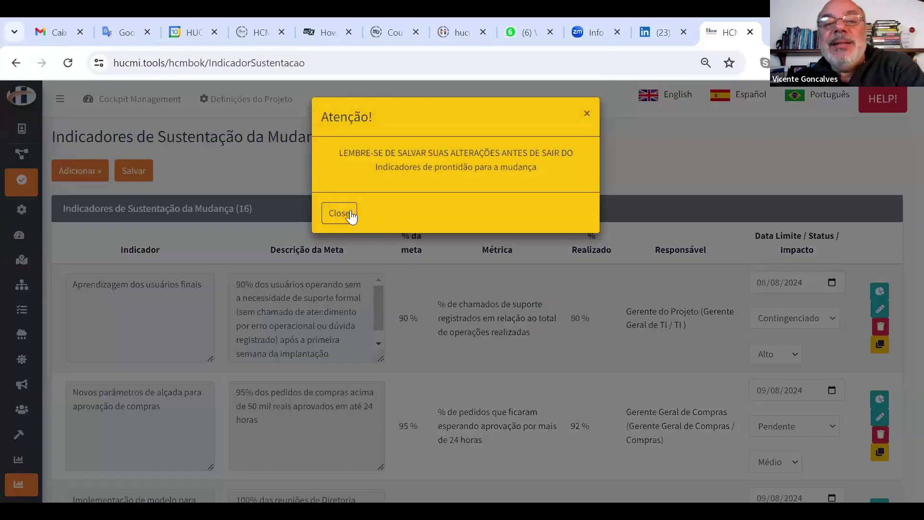
click(339, 213)
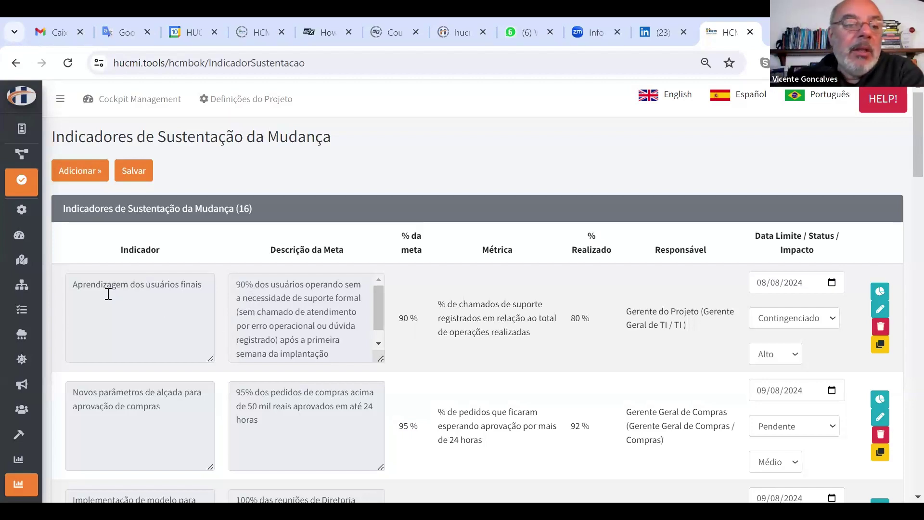
Step: Examine the first Aprendizagem dos usuários finais indicator, reading its goal description and % Realizado
drag(71, 279, 213, 286)
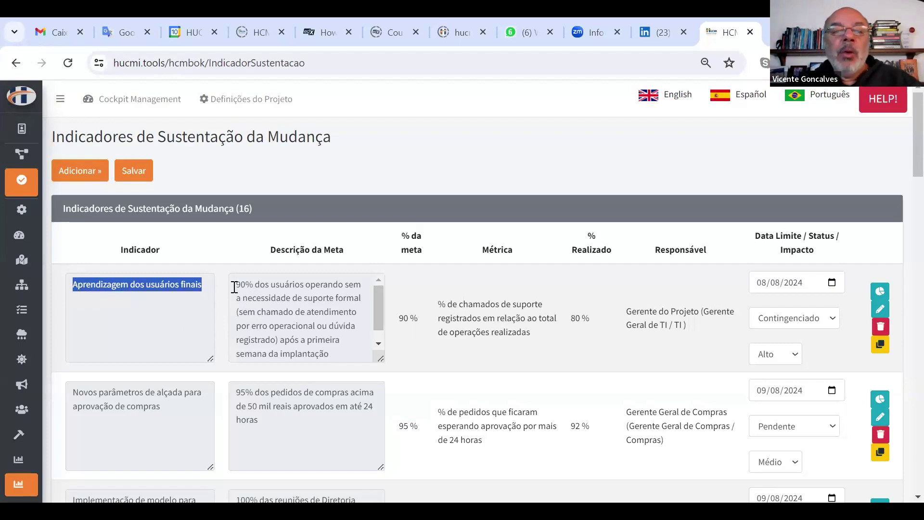
drag(241, 285, 336, 312)
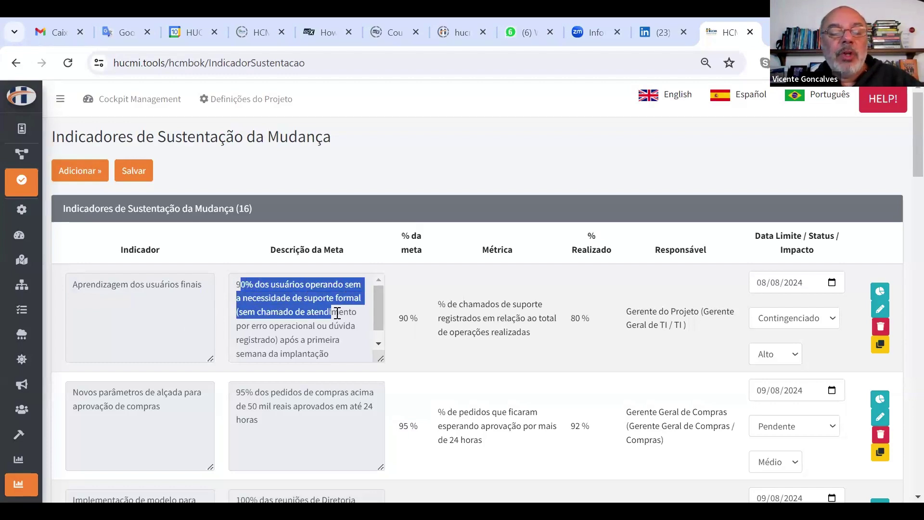
drag(335, 359, 228, 279)
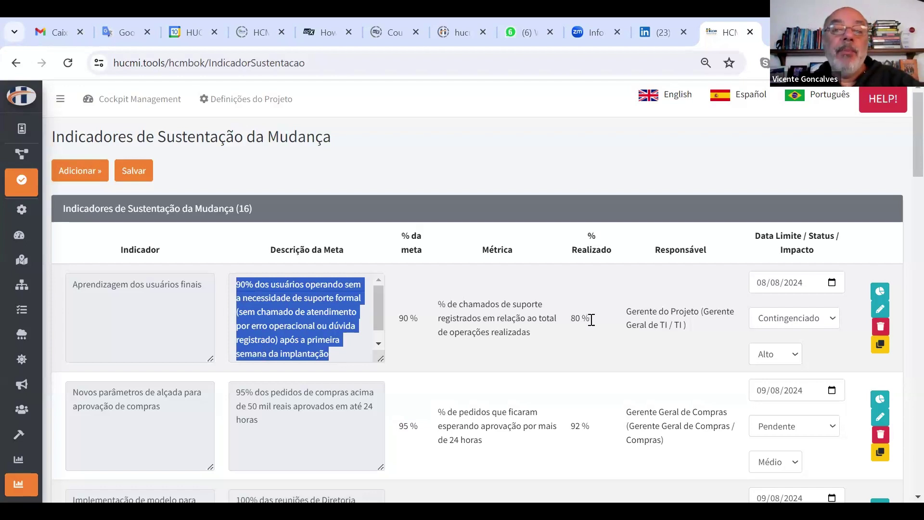
drag(591, 321, 572, 320)
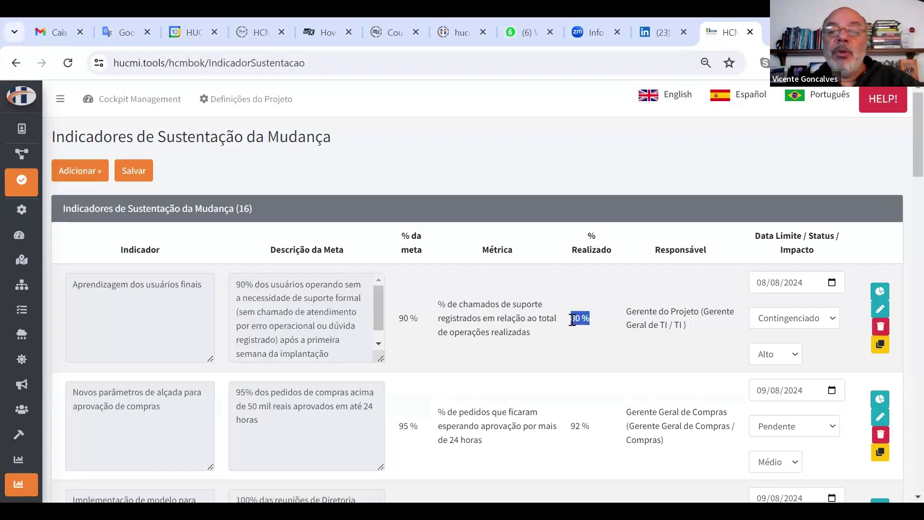
Step: View the goal-versus-achieved chart for the first Aprendizagem dos usuários finais indicator and return to the indicator list
click(880, 291)
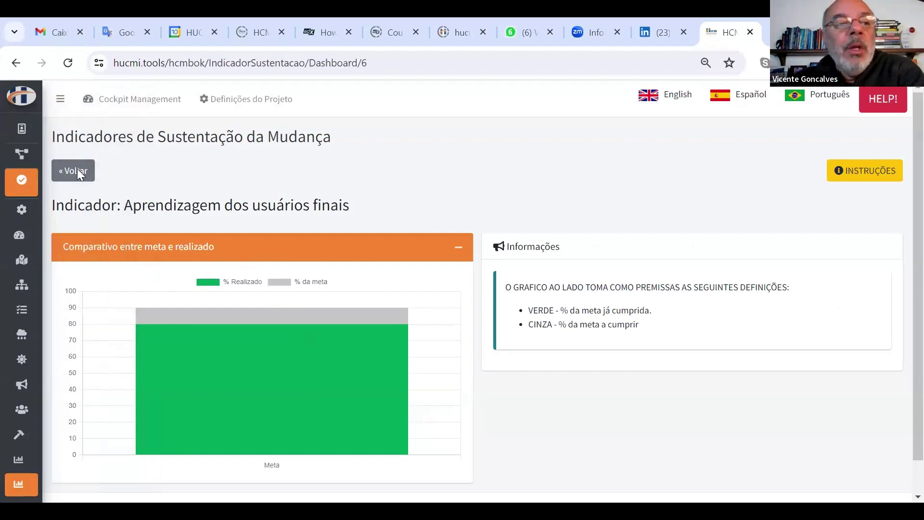
click(73, 169)
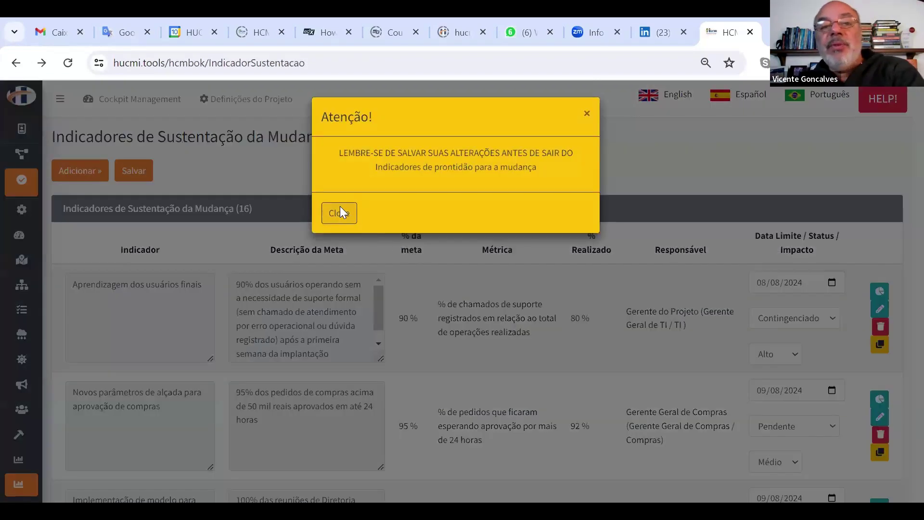
click(339, 212)
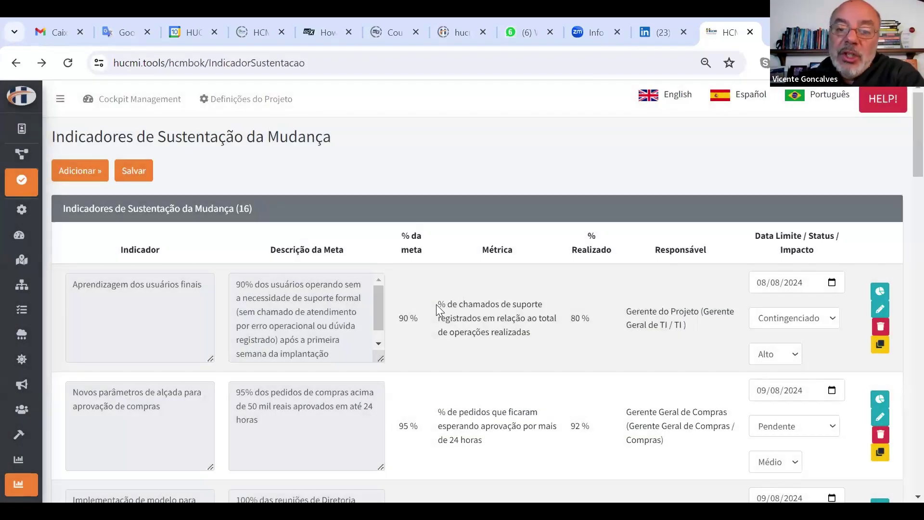
Step: Examine the metric of the first Aprendizagem dos usuários finais indicator and review the sustainment indicators down to Pesquisa pós-implantação
double_click(439, 304)
drag(454, 312, 535, 359)
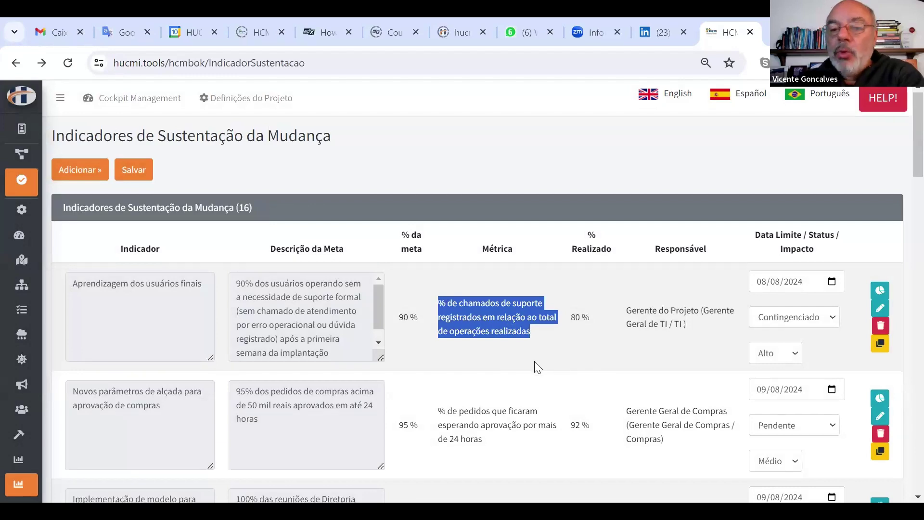
scroll(535, 356, down, 6)
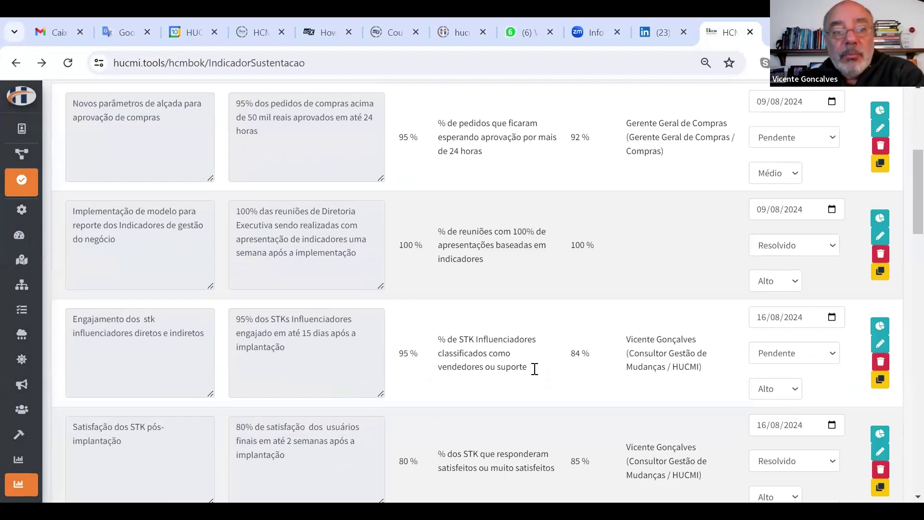
scroll(535, 368, down, 5)
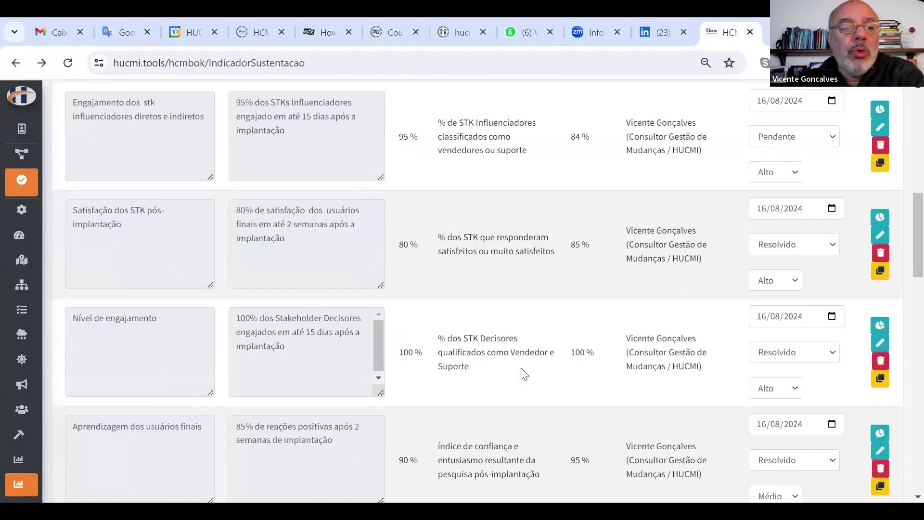
scroll(524, 374, down, 4)
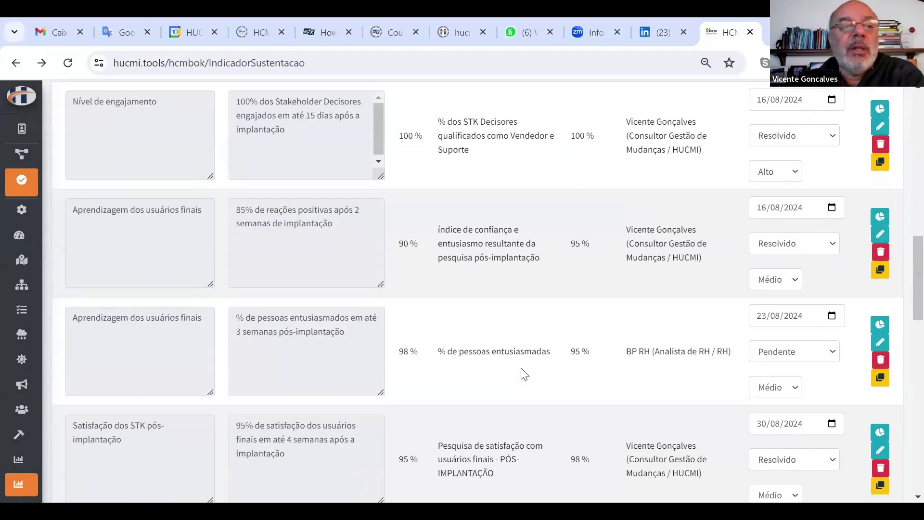
scroll(525, 374, down, 5)
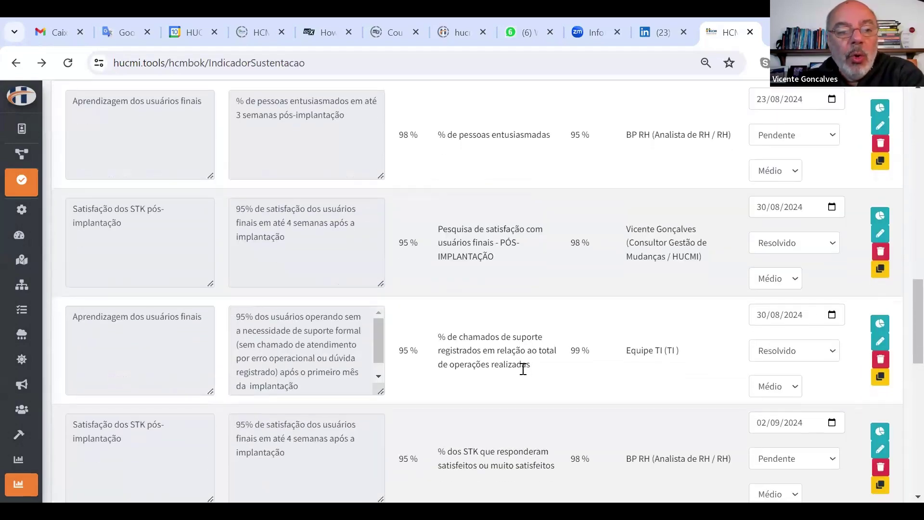
scroll(523, 369, down, 6)
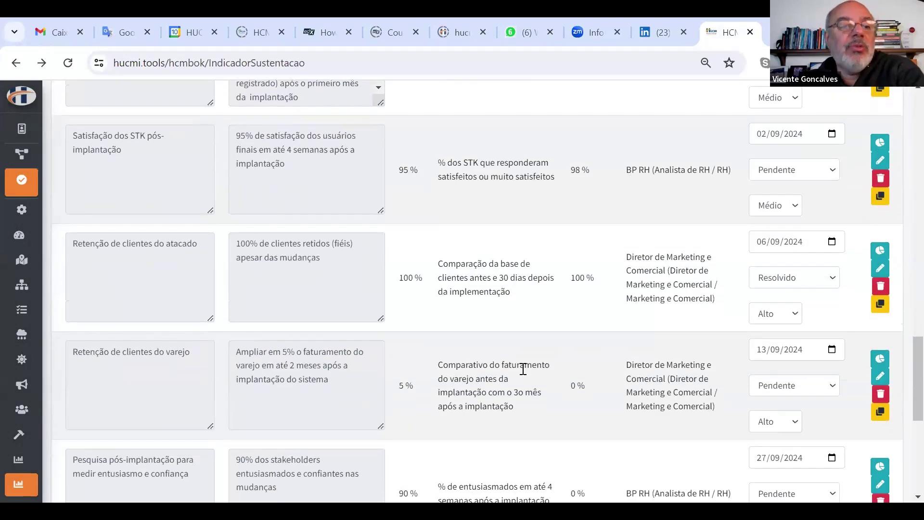
scroll(523, 369, down, 2)
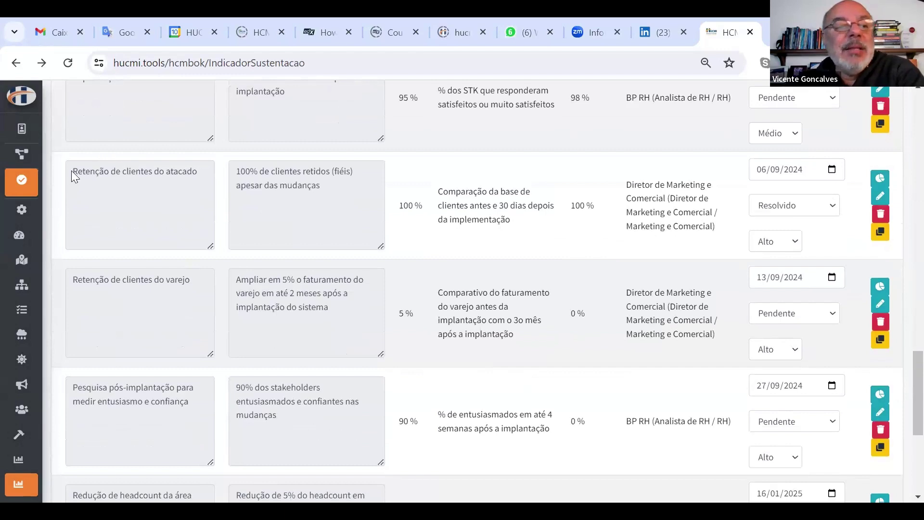
Step: View the goal-versus-achieved chart for the Retenção de clientes do atacado indicator and return to the indicator list
drag(71, 169, 202, 187)
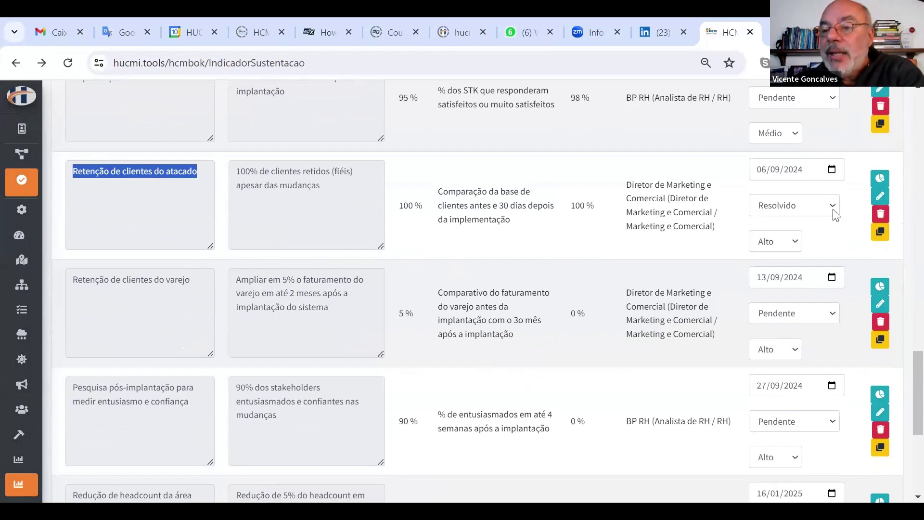
click(881, 180)
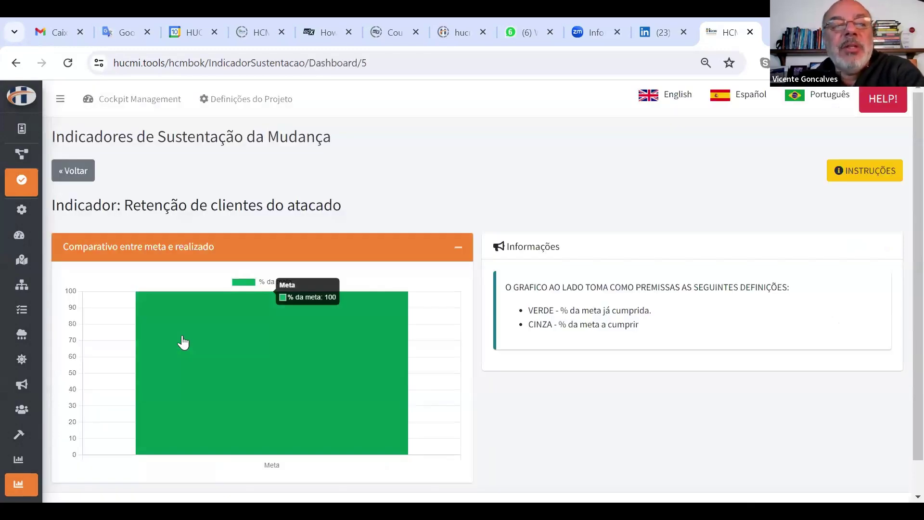
click(72, 171)
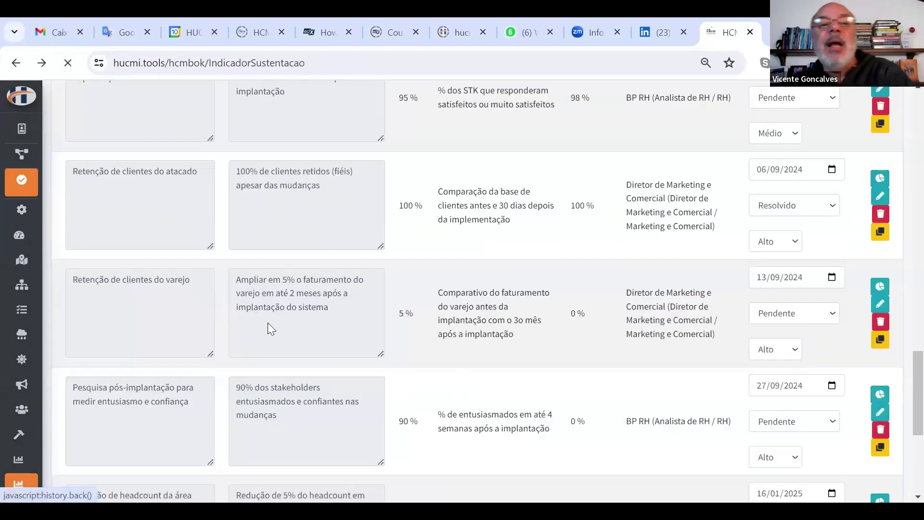
click(341, 213)
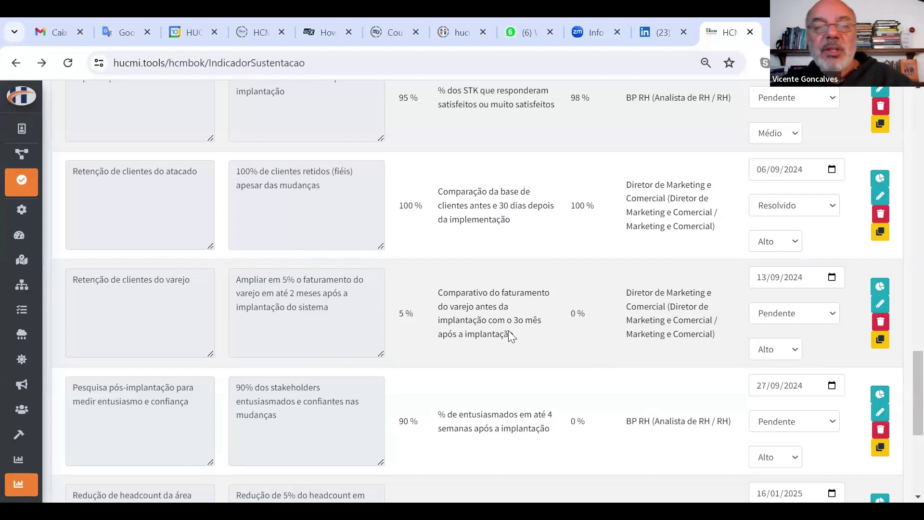
Step: Examine the Retenção de clientes do varejo indicator and its due date
mouse_move(70, 196)
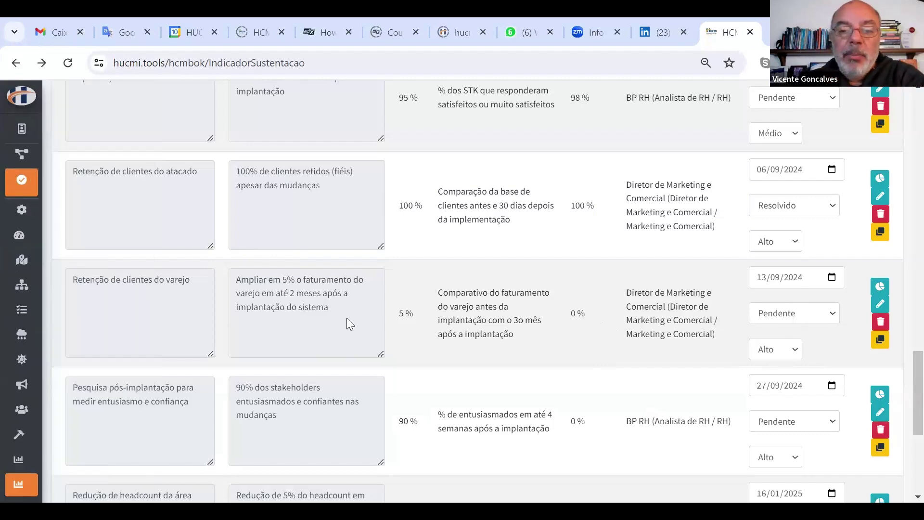
drag(68, 284, 194, 276)
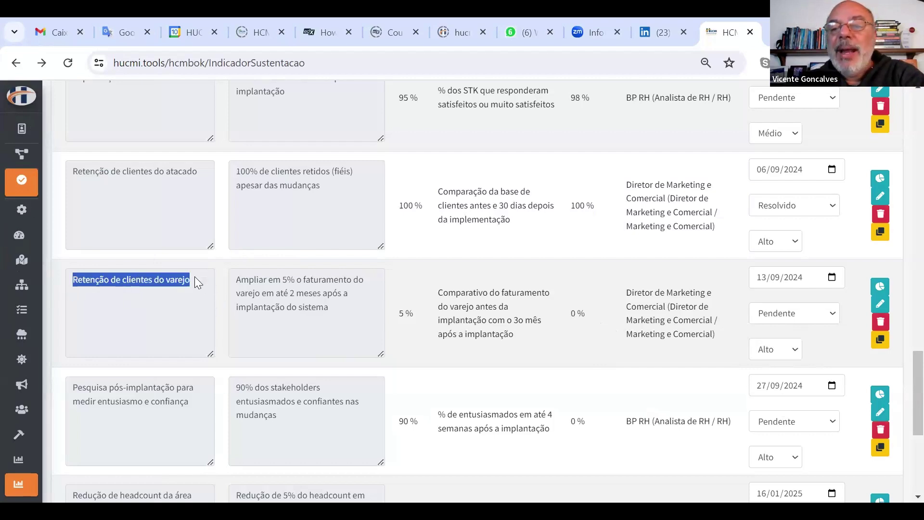
click(776, 283)
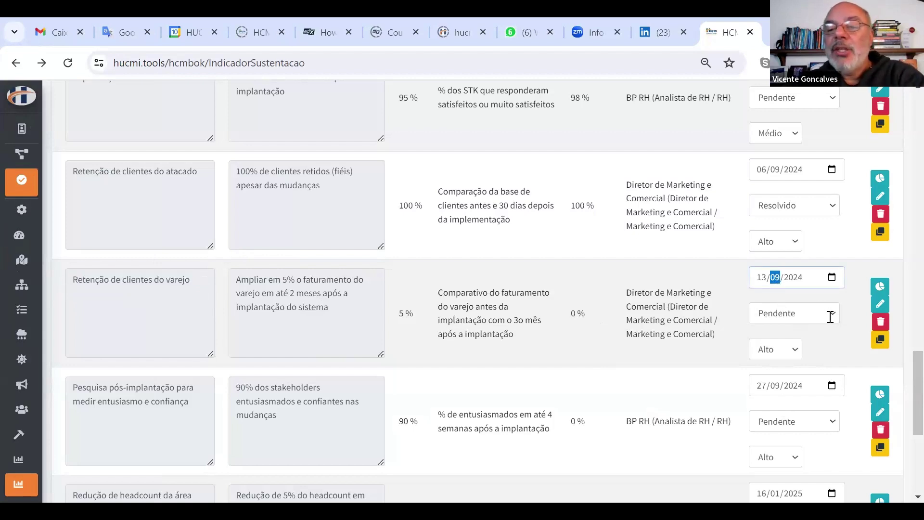
Step: Compare the Logística and Comercial headcount-reduction indicators by their achieved percentages, and check the due date of the Comercial one
scroll(828, 322, down, 6)
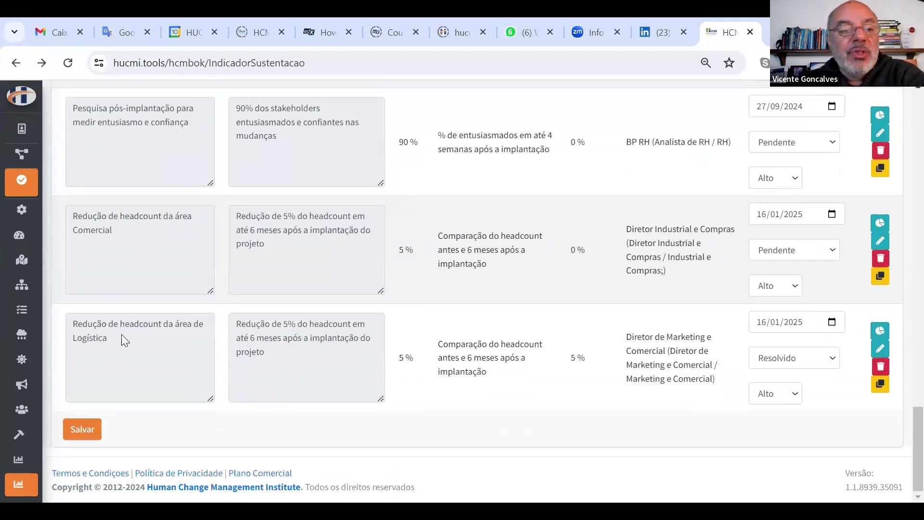
drag(121, 335, 67, 316)
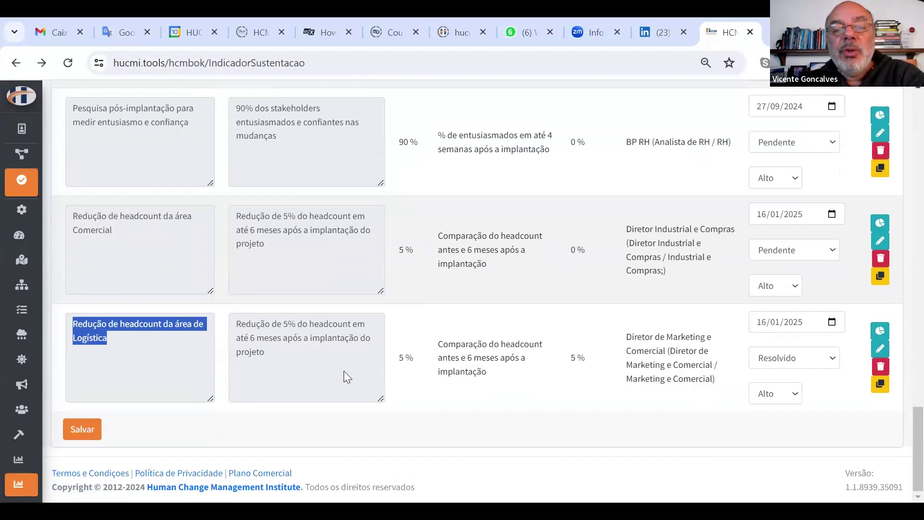
drag(134, 234, 67, 204)
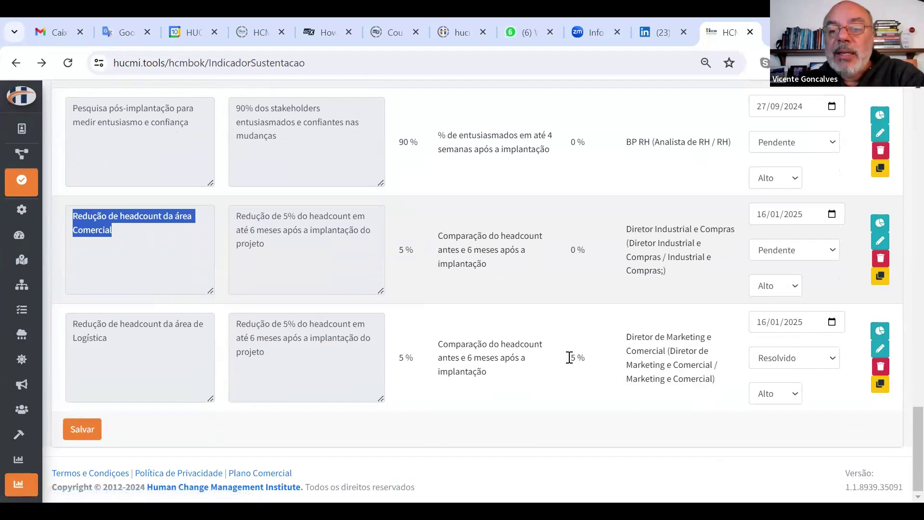
drag(569, 355, 593, 362)
drag(567, 248, 588, 248)
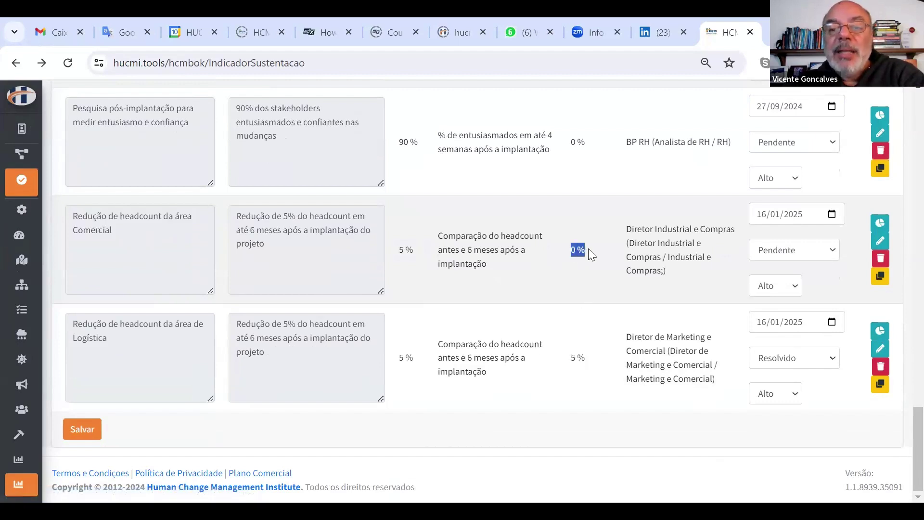
click(778, 212)
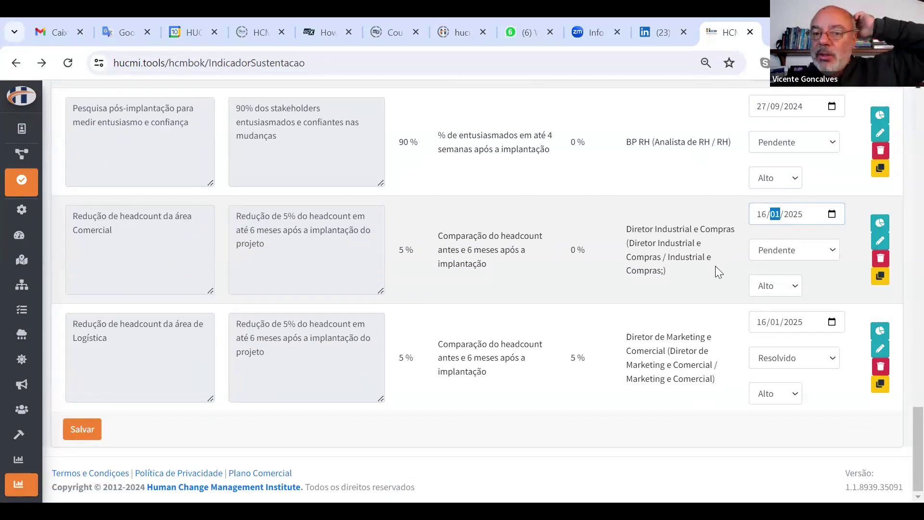
Step: Go to Cockpit Management and open the full Indicadores de Sustentação da Mudança dashboard
mouse_move(71, 199)
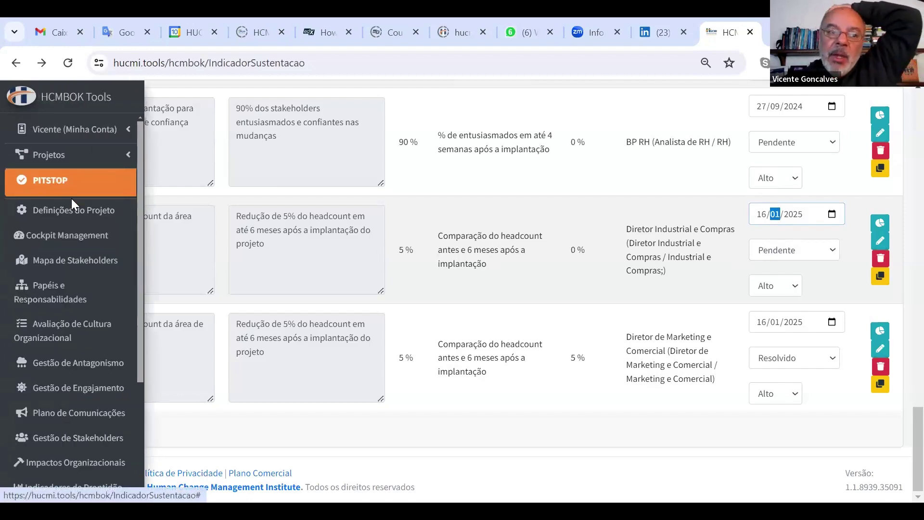
click(67, 235)
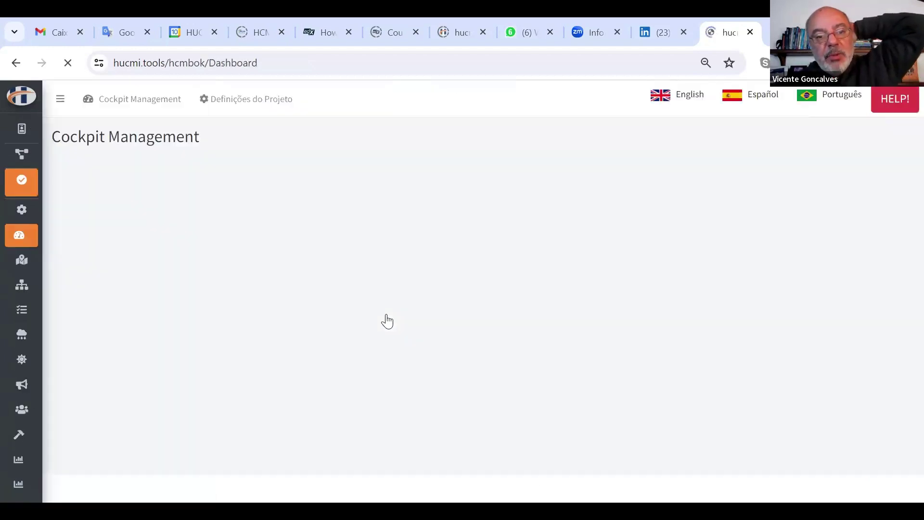
scroll(515, 365, down, 8)
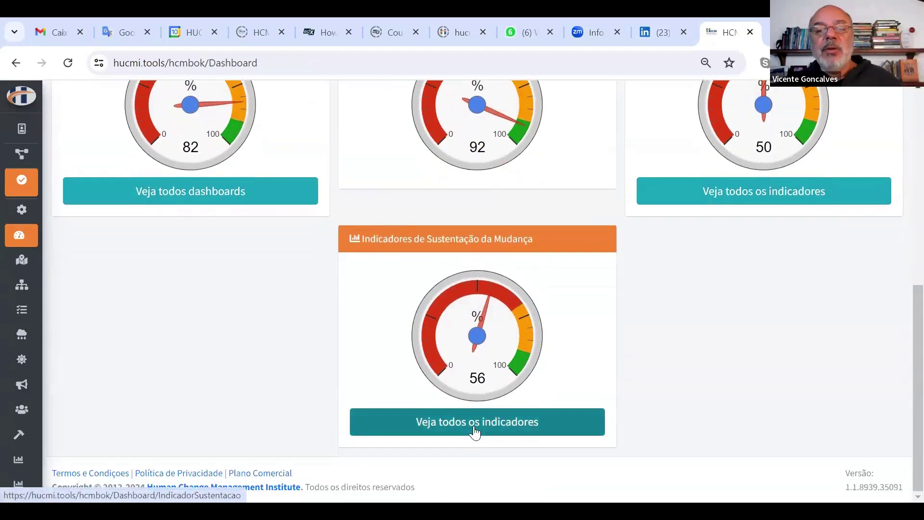
click(484, 414)
Step: Examine the Dentro da meta, Acima da meta and Anterior a data limite segments of the sustainment summary chart
scroll(650, 371, down, 3)
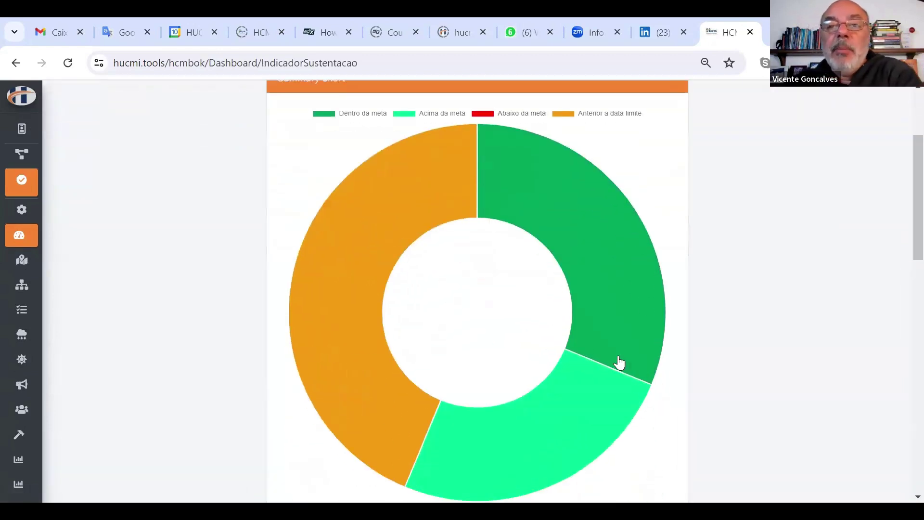
mouse_move(572, 251)
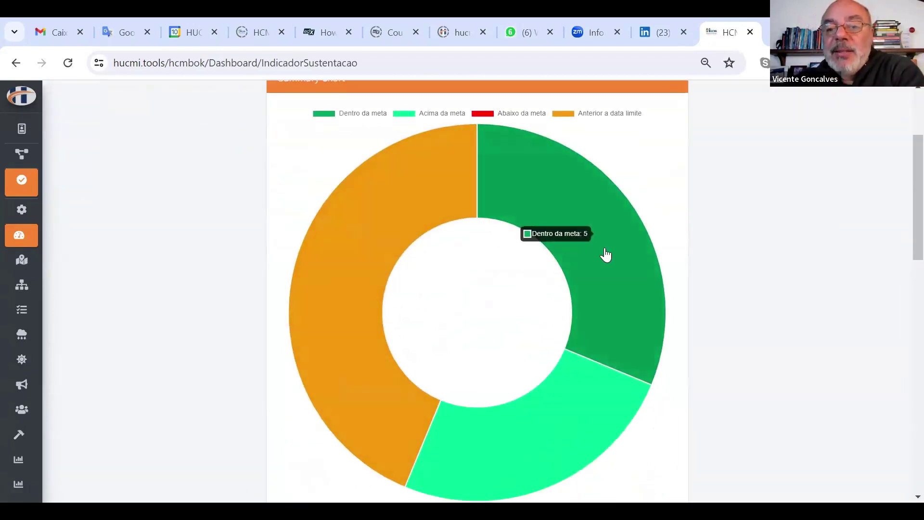
mouse_move(571, 421)
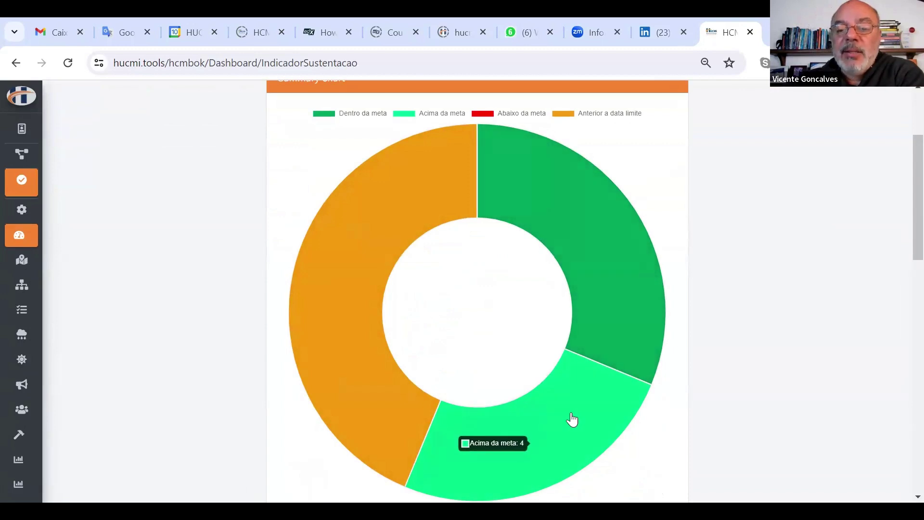
mouse_move(340, 334)
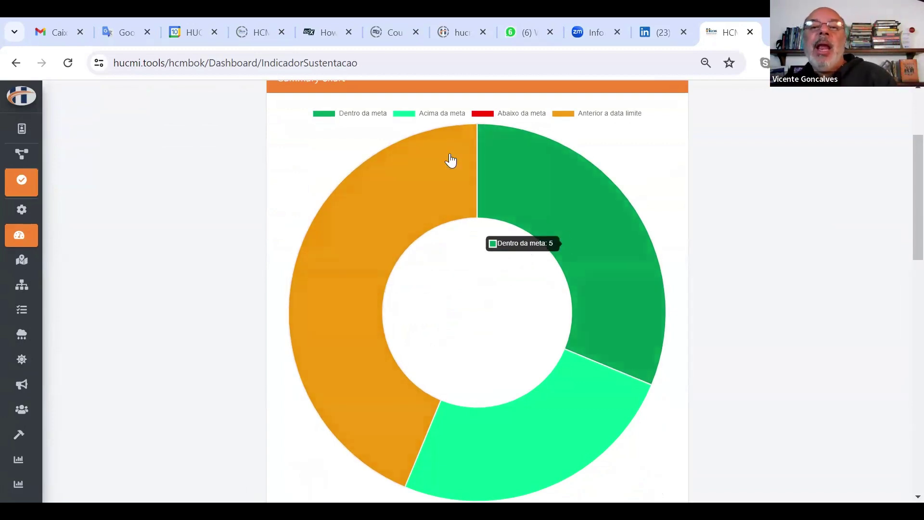
Step: Open Mapa de Lições Aprendidas and review the registered lessons with their situations, implemented solutions and lessons learned
mouse_move(40, 251)
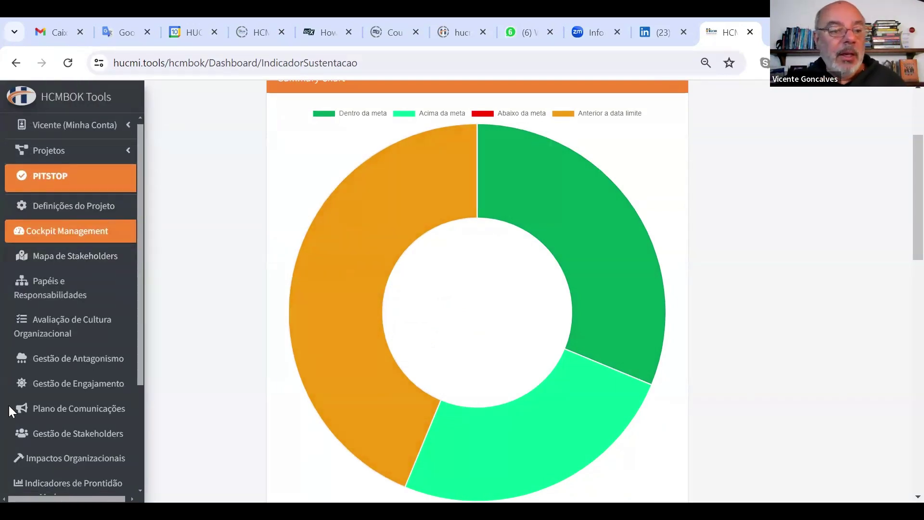
scroll(75, 309, down, 3)
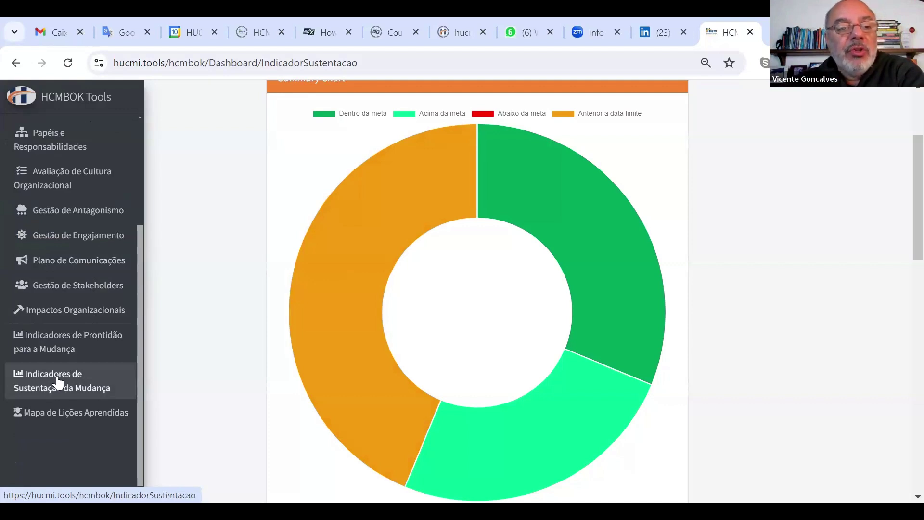
click(58, 417)
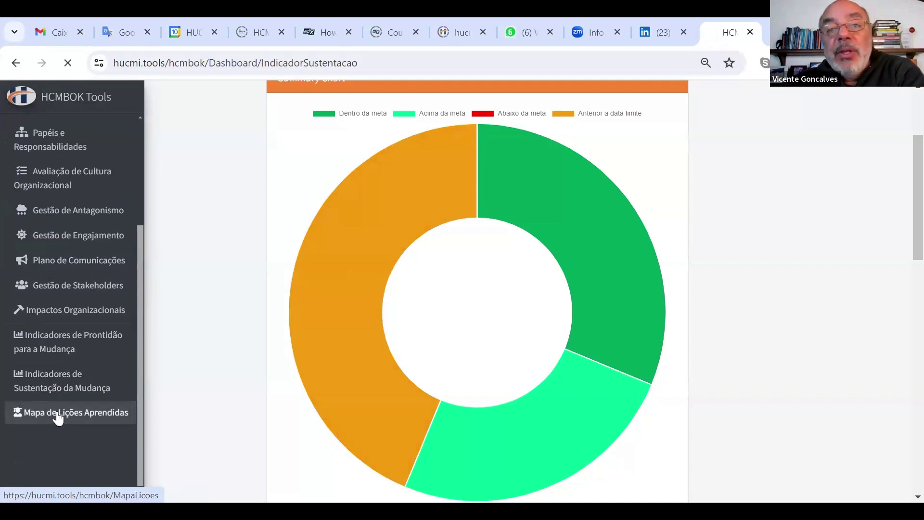
scroll(687, 369, down, 5)
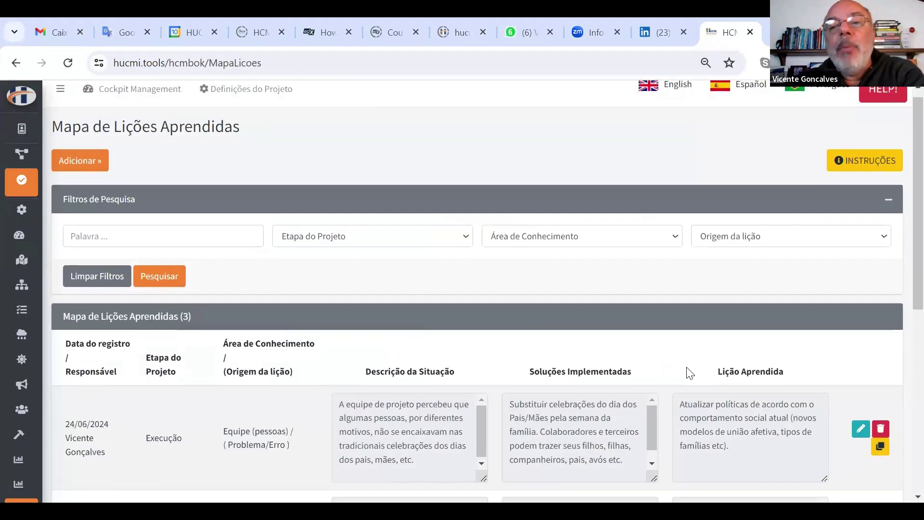
scroll(520, 413, up, 5)
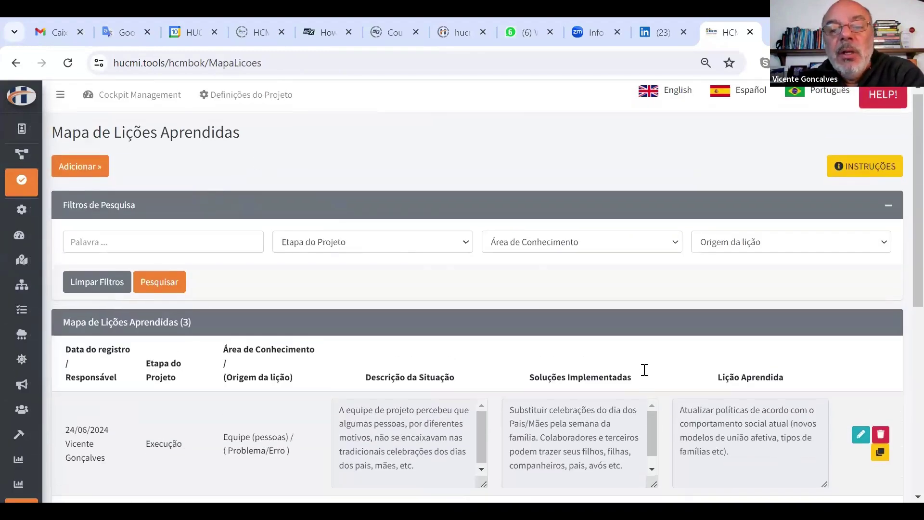
scroll(644, 373, down, 3)
scroll(644, 380, down, 3)
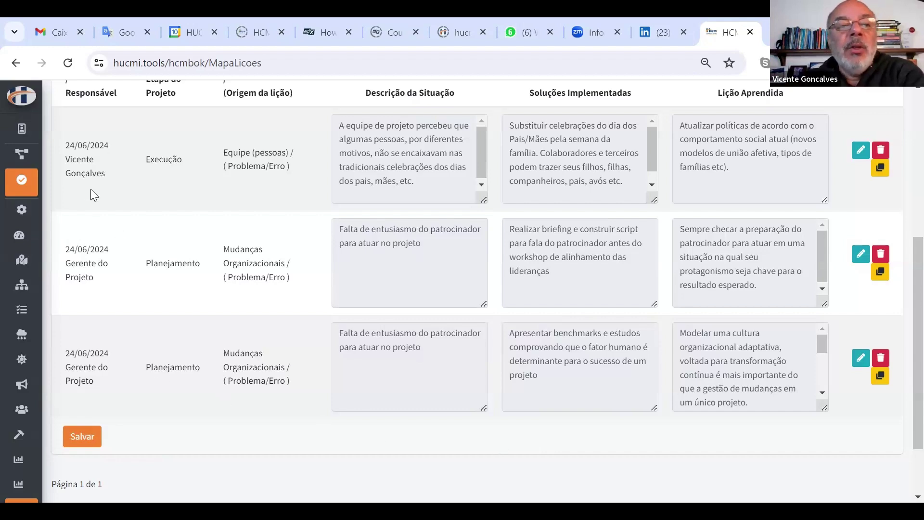
scroll(406, 266, up, 5)
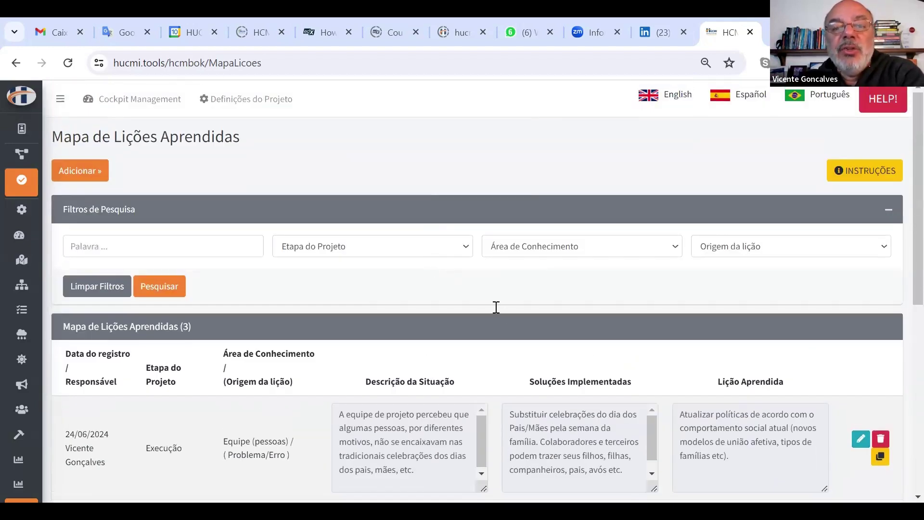
Step: Review the available search filter options for Etapa do Projeto, Área de Conhecimento and Origem da lição
click(445, 250)
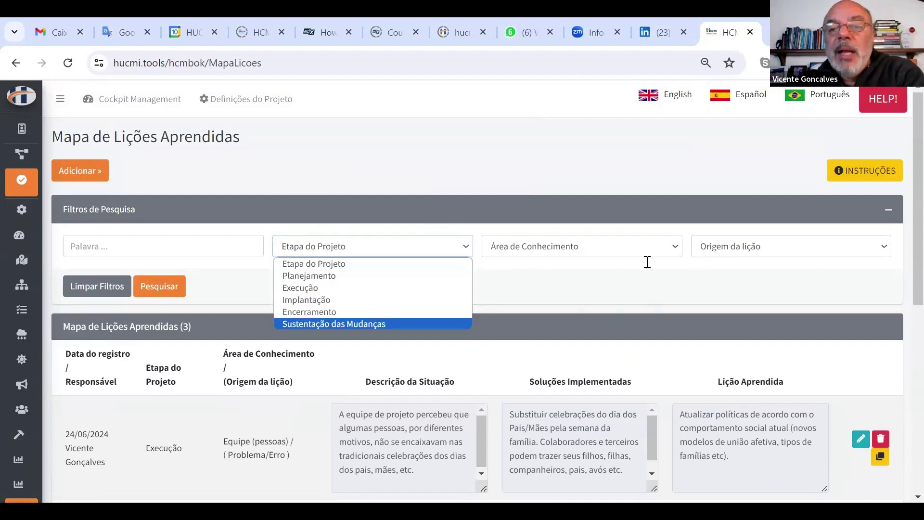
click(563, 247)
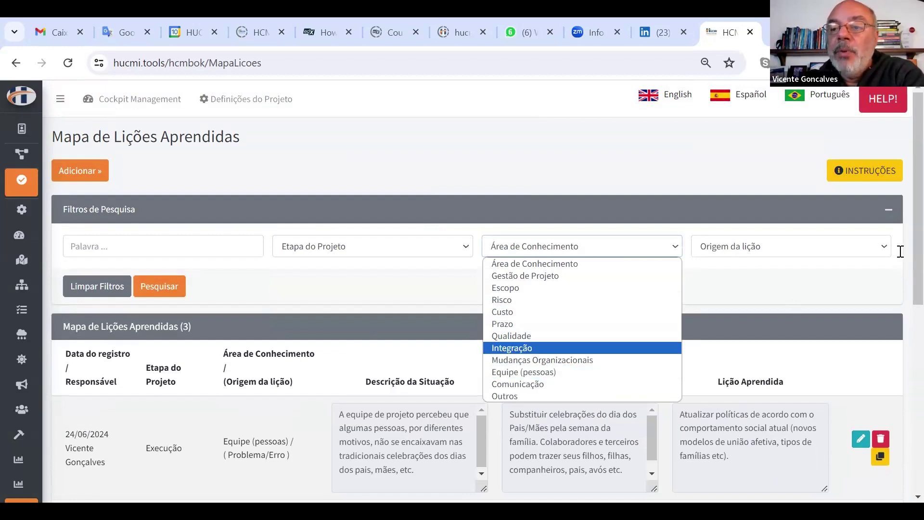
click(883, 247)
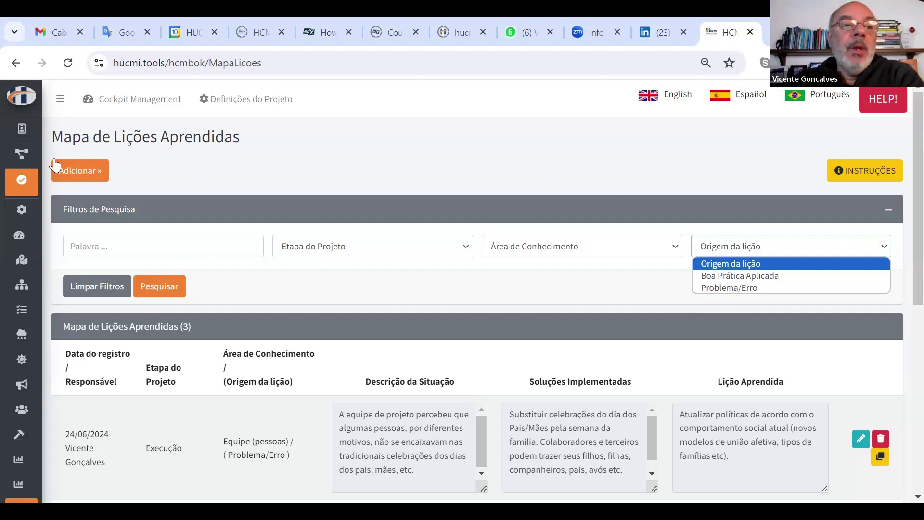
mouse_move(36, 151)
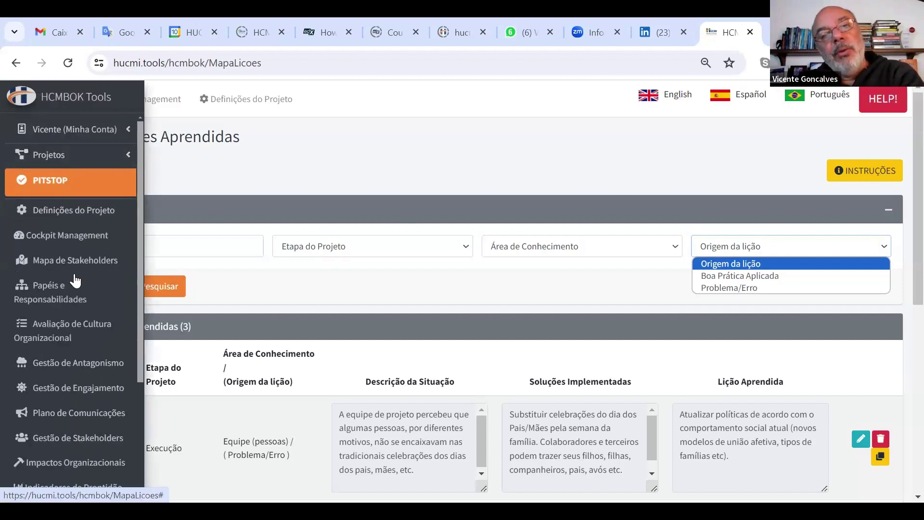